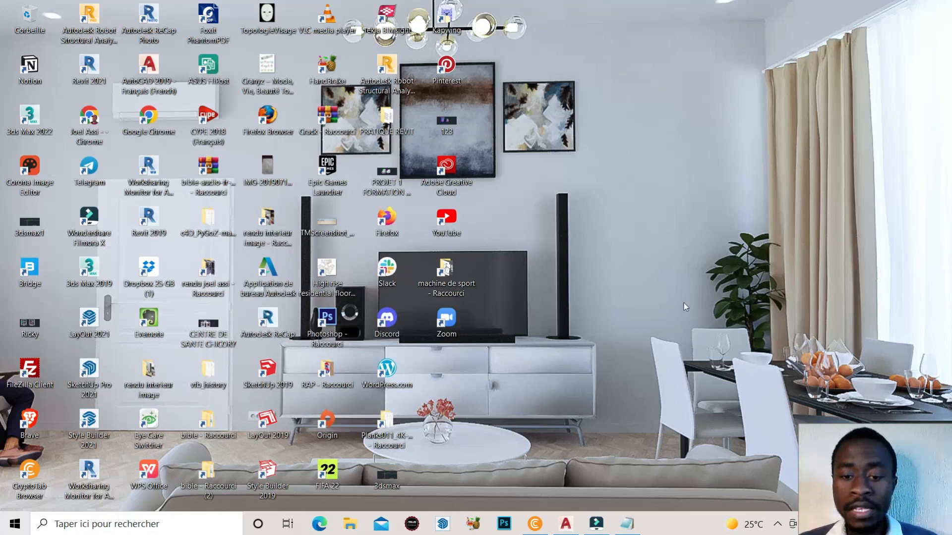
- Switch to the YouTube channel page in the browser and highlight the channel's name
click(534, 524)
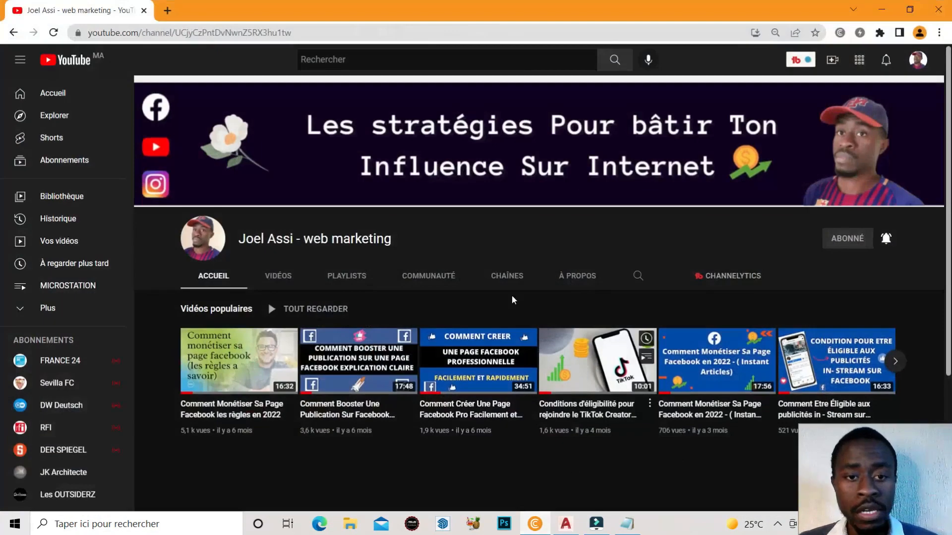
drag(423, 240, 254, 255)
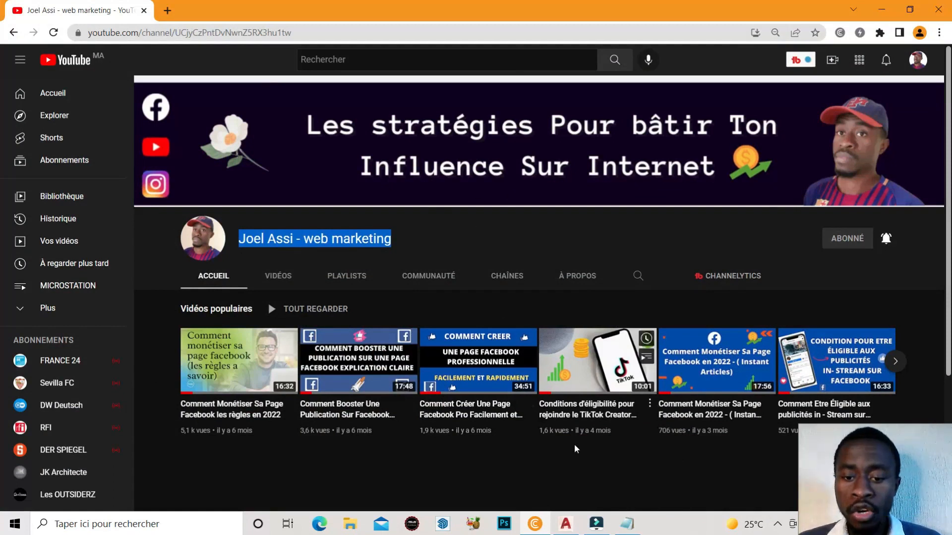
- Switch to AutoCAD and delete the short vertical line projecting above the plan's upper-left corner
click(567, 525)
scroll(445, 269, down, 3)
click(437, 225)
click(386, 181)
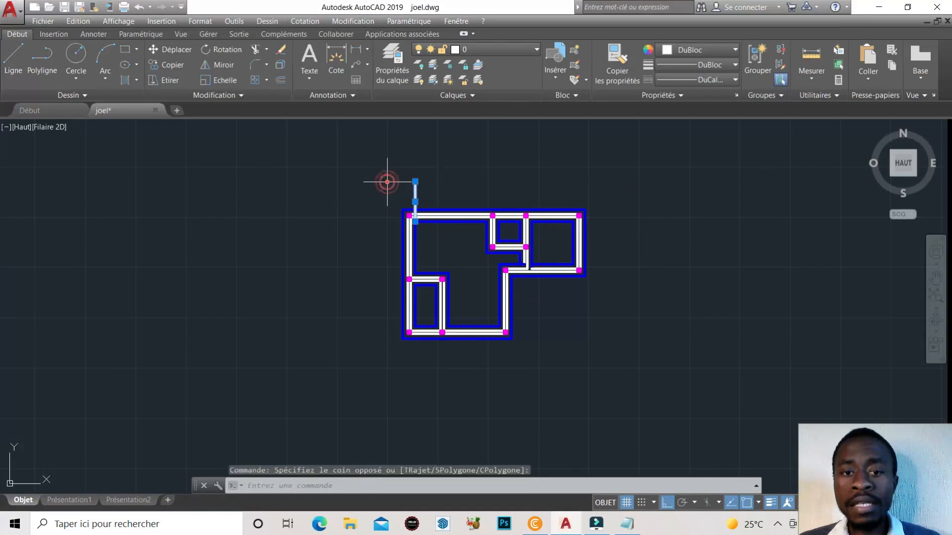
key(Delete)
scroll(510, 264, up, 2)
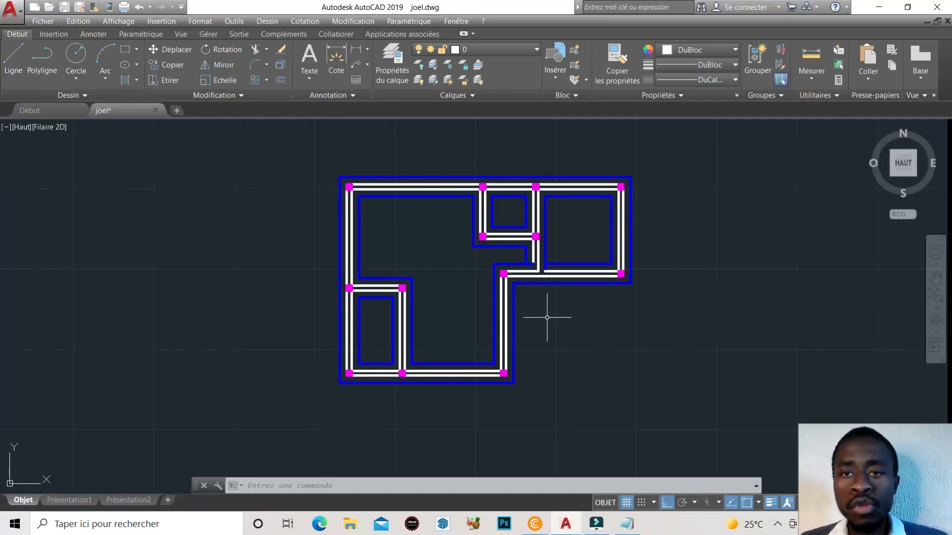
- Draw a vertical line through the upper-left inner corner of the blue outline, crossing the plan's full height
click(14, 59)
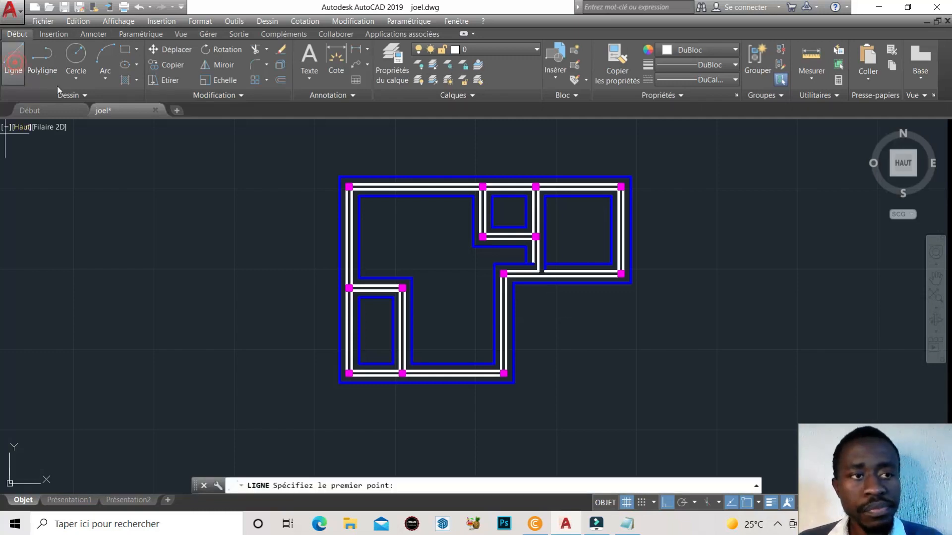
scroll(362, 164, up, 2)
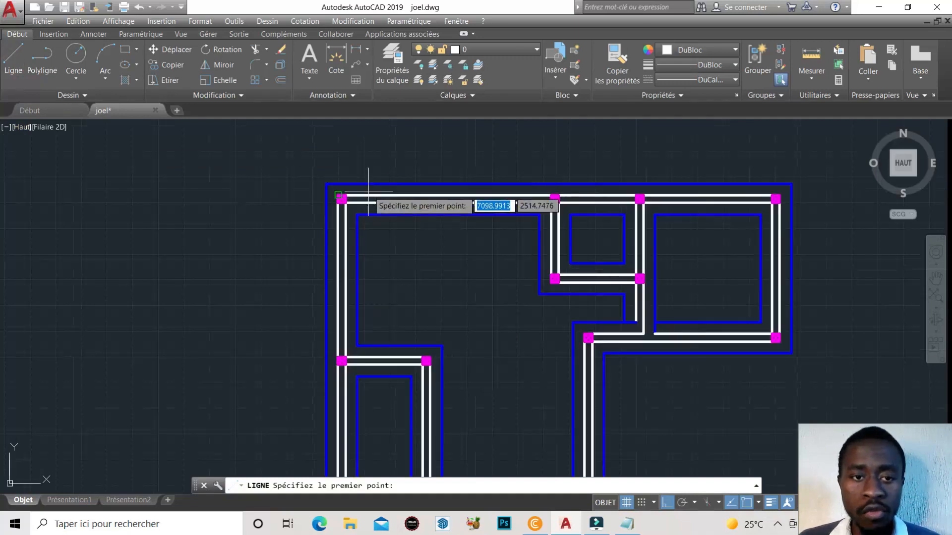
click(357, 214)
scroll(357, 132, down, 3)
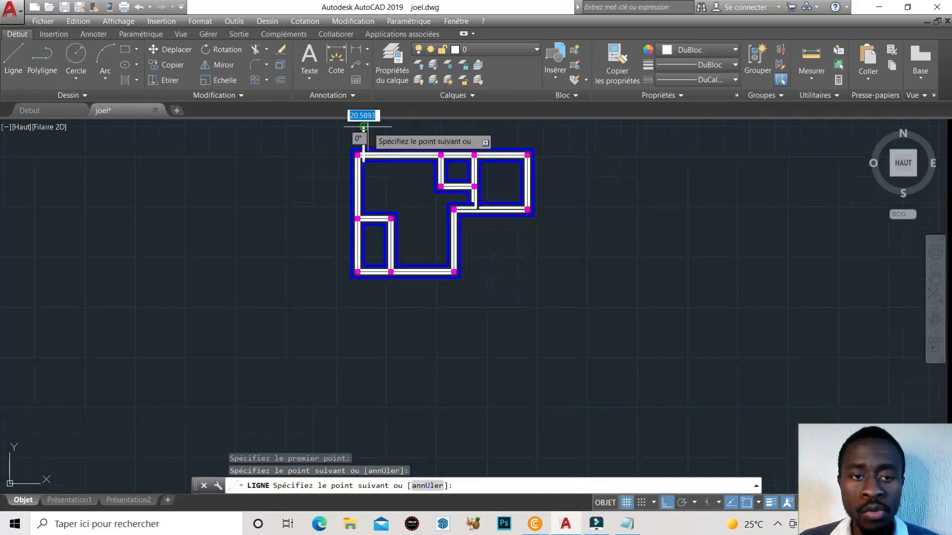
click(364, 315)
right_click(365, 315)
click(379, 321)
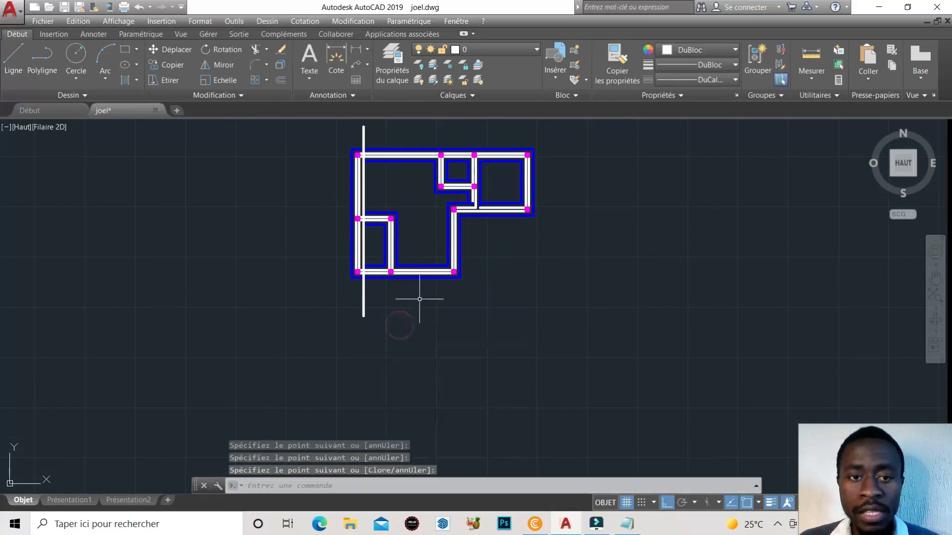
- Undo the full-height vertical line drawn across the plan
scroll(375, 161, up, 2)
click(381, 198)
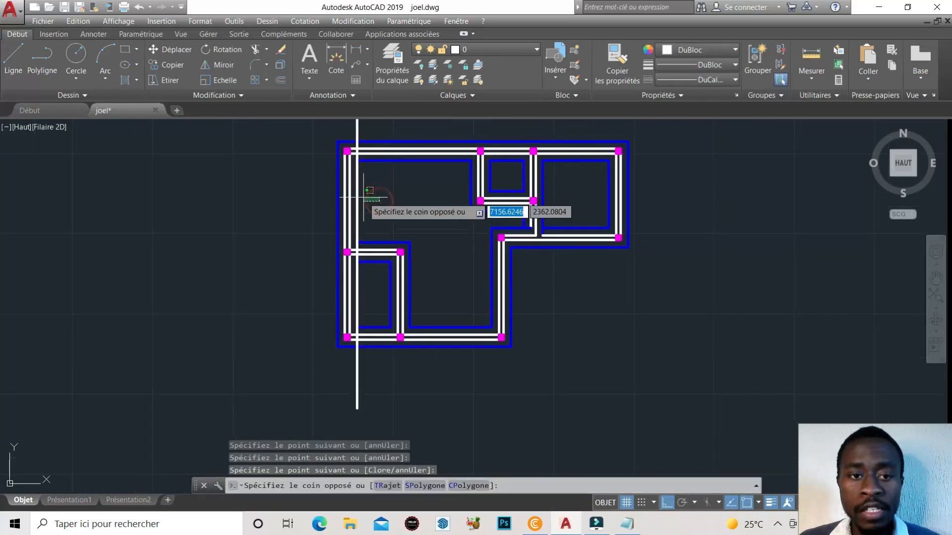
key(Escape)
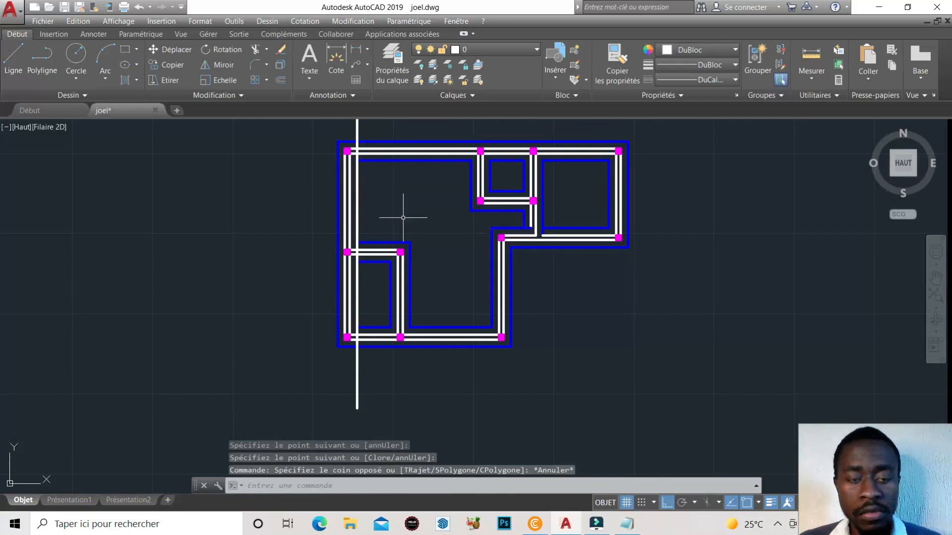
key(ctrl+z)
key(ctrl+z)
- Draw a short vertical line from the upper-left inner corner of the blue outline up past the plan's upper edge
click(13, 59)
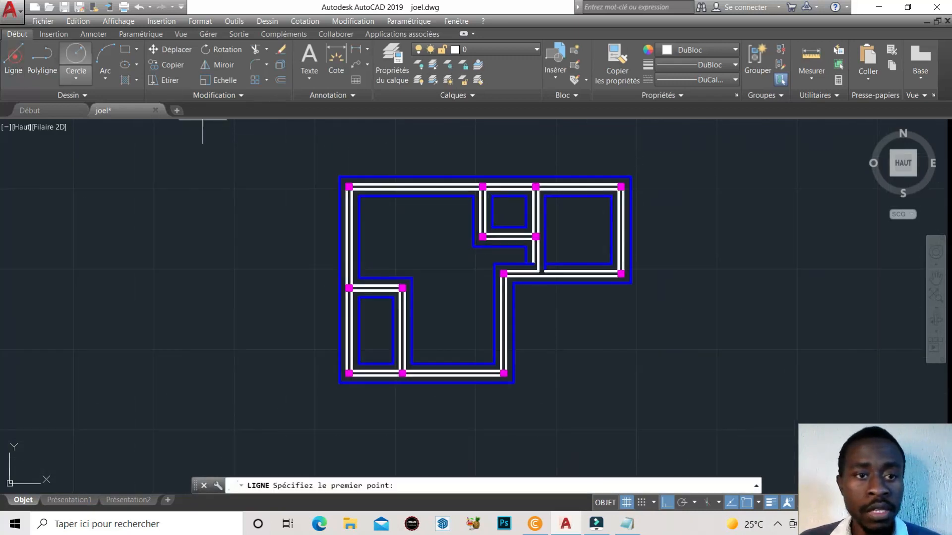
click(359, 196)
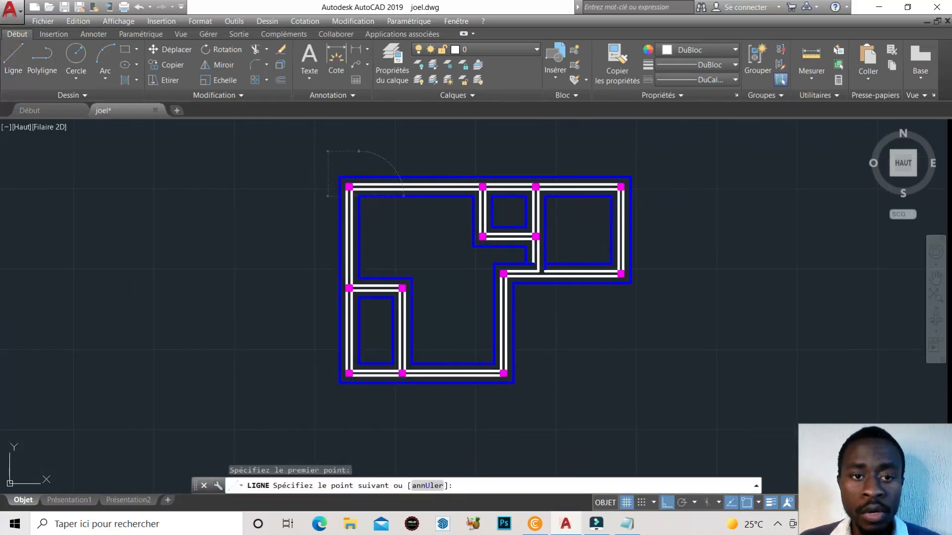
right_click(368, 152)
click(396, 161)
- Draw a vertical line across the small room's upper wall, joining the two blue inner corners beside the plan's left wall
right_click(371, 257)
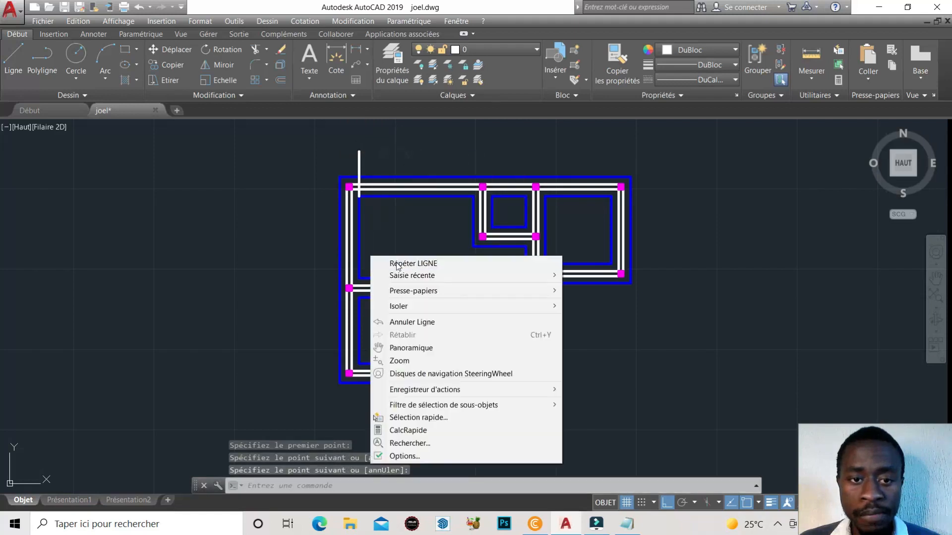
click(407, 264)
scroll(371, 303, up, 2)
click(359, 298)
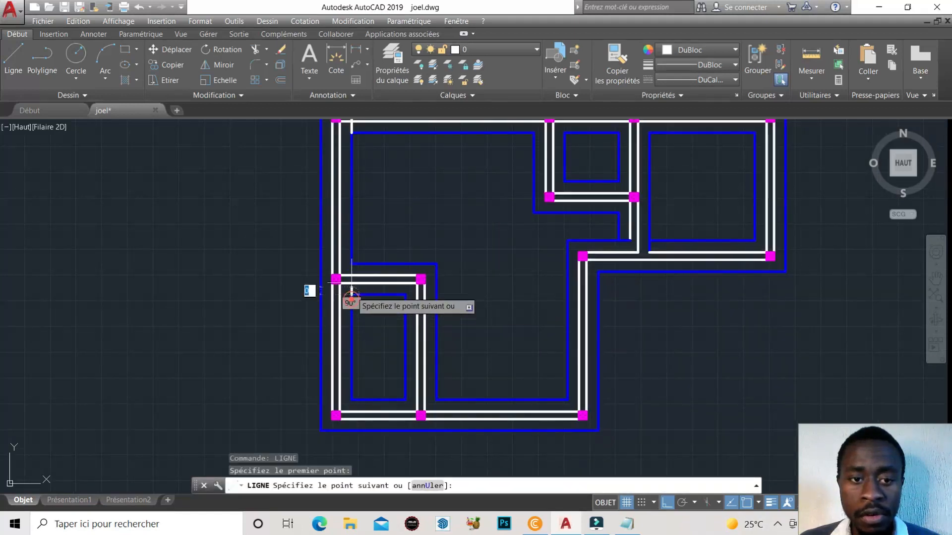
click(352, 263)
right_click(352, 272)
click(370, 276)
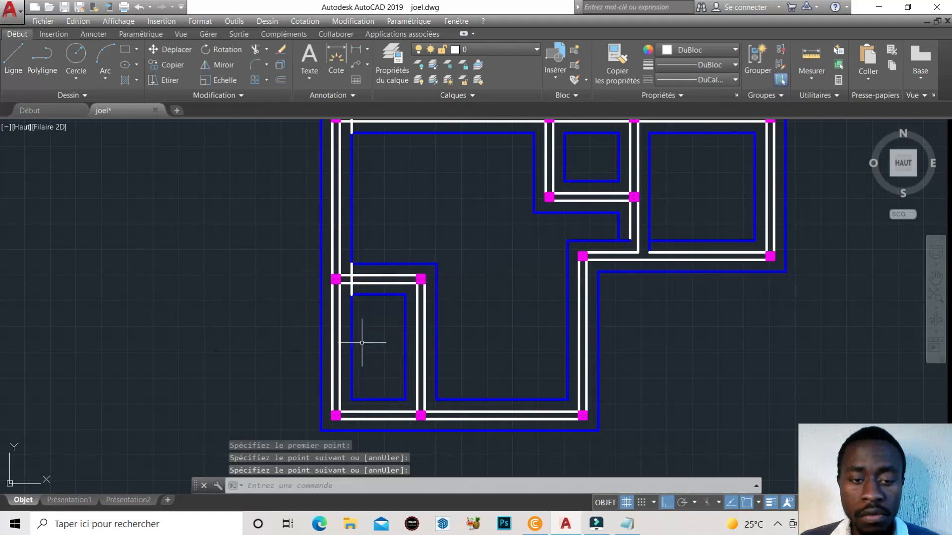
- Draw a short vertical line from the small room's lower-left blue inner corner down past the plan's lower edge
scroll(364, 332, down, 2)
scroll(362, 335, up, 2)
right_click(317, 129)
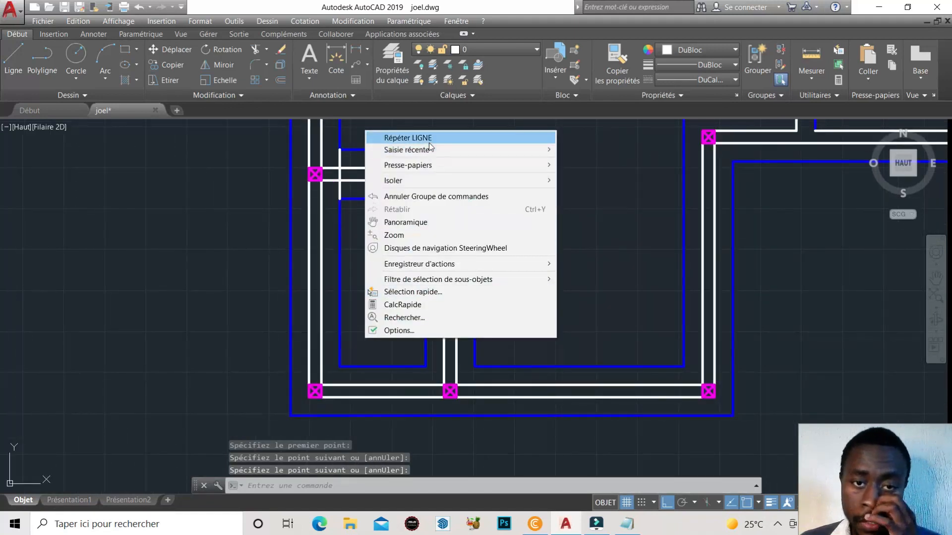
click(429, 143)
scroll(399, 204, down, 2)
click(362, 305)
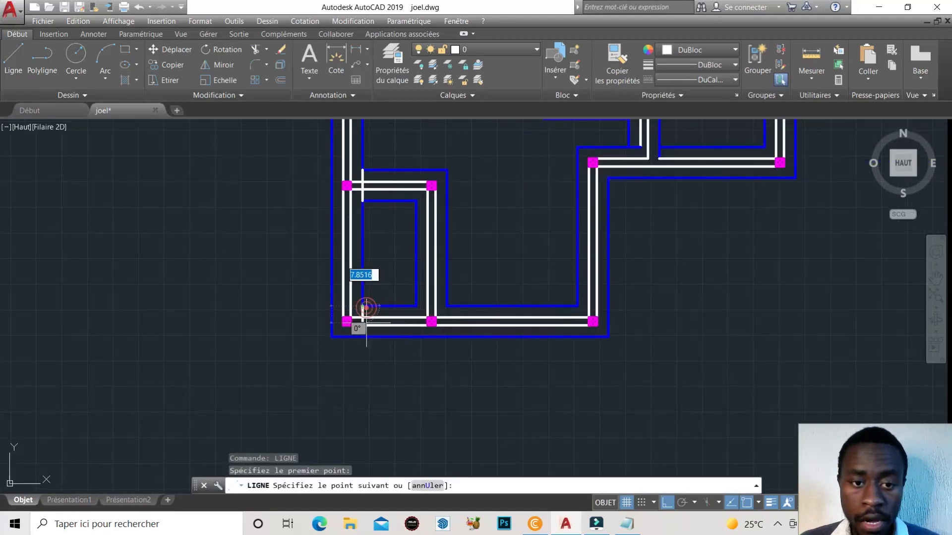
click(368, 352)
right_click(368, 353)
click(397, 361)
- Set the color of the short vertical line at the plan's lower-left corner to green (Vert)
click(420, 379)
click(354, 349)
scroll(369, 161, up, 3)
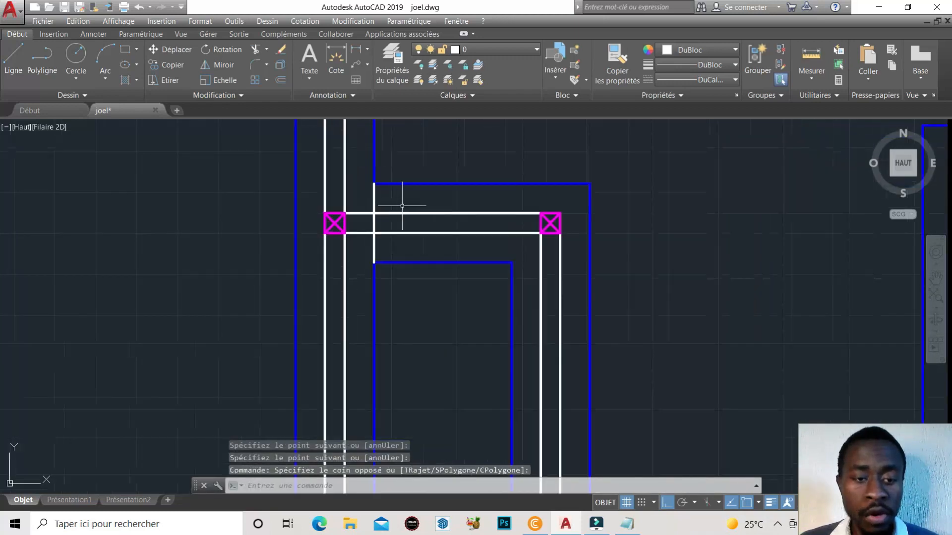
click(367, 196)
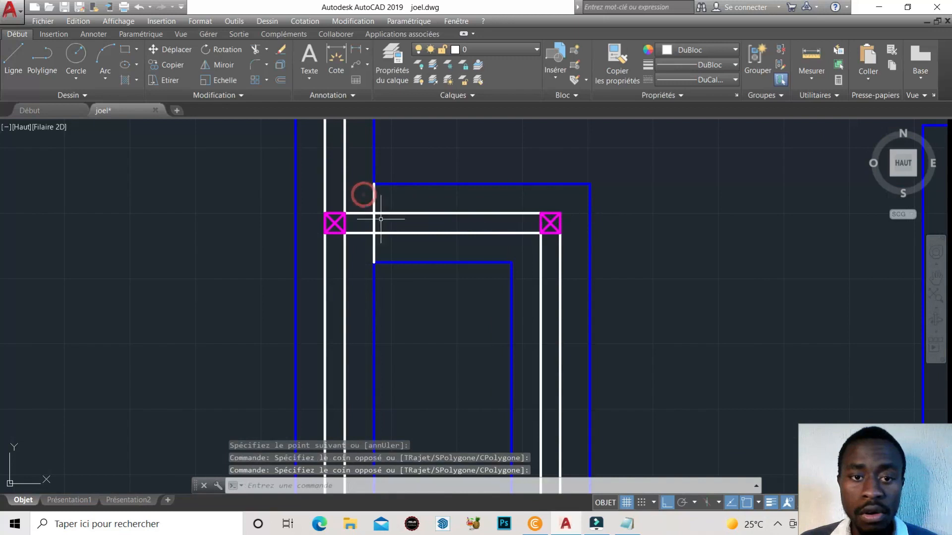
scroll(402, 240, down, 3)
scroll(402, 236, down, 2)
scroll(404, 196, down, 1)
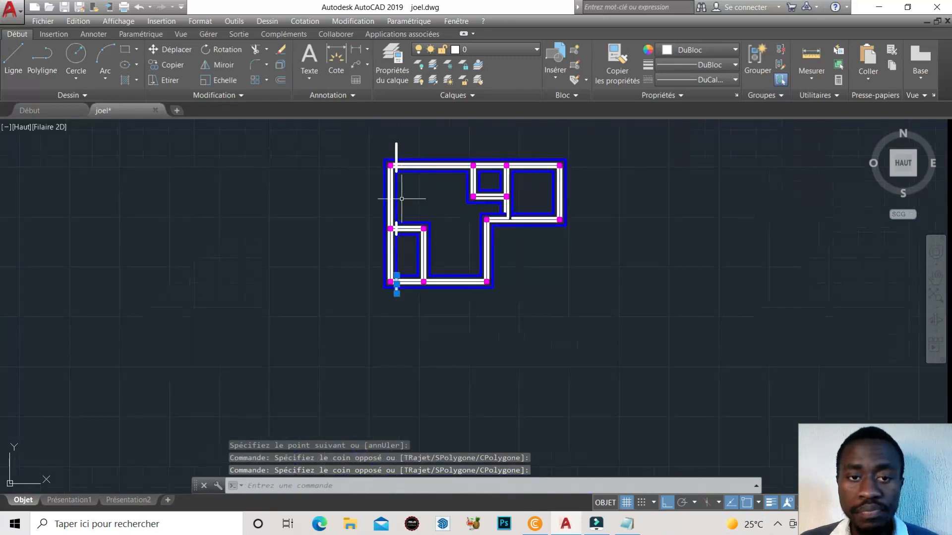
scroll(407, 154, up, 1)
click(410, 139)
click(364, 143)
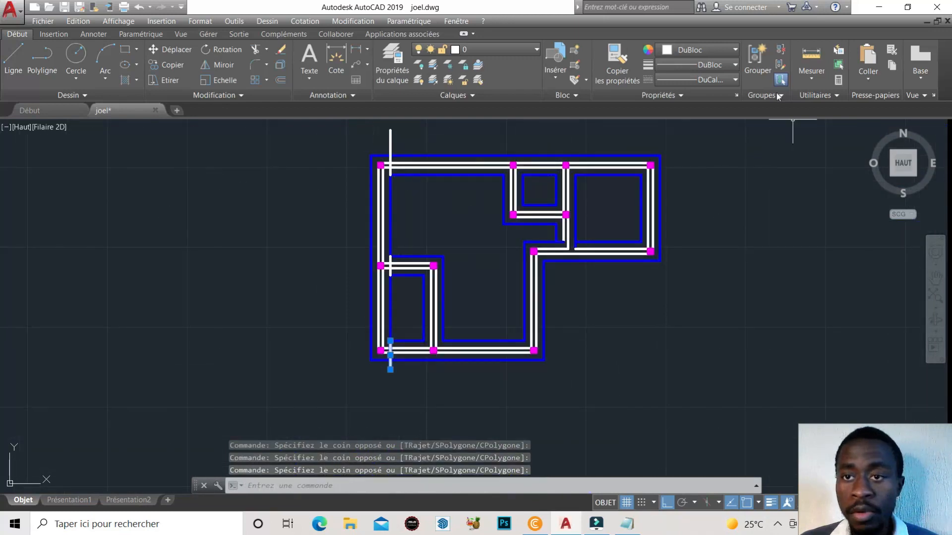
click(711, 51)
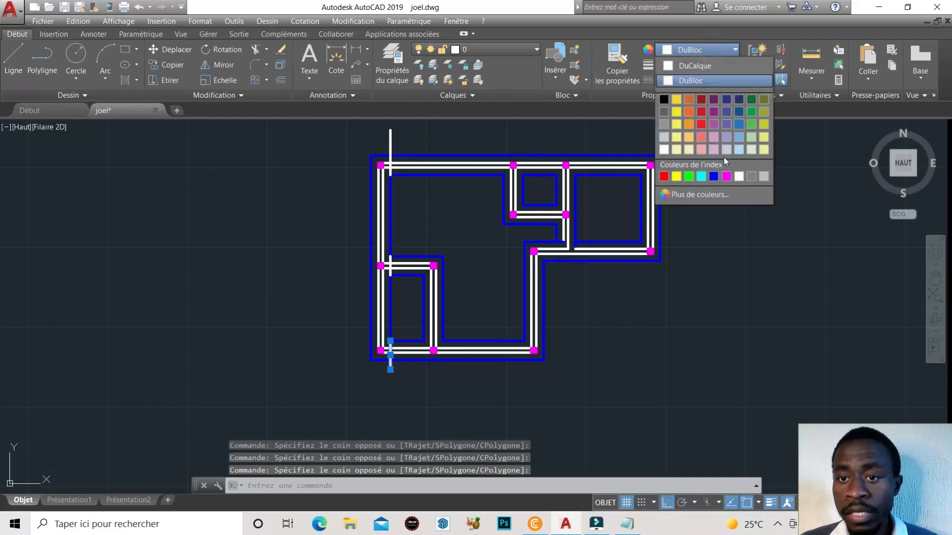
click(689, 179)
- Set the color of the short vertical line at the plan's upper-left corner to green (Vert)
click(419, 143)
click(359, 139)
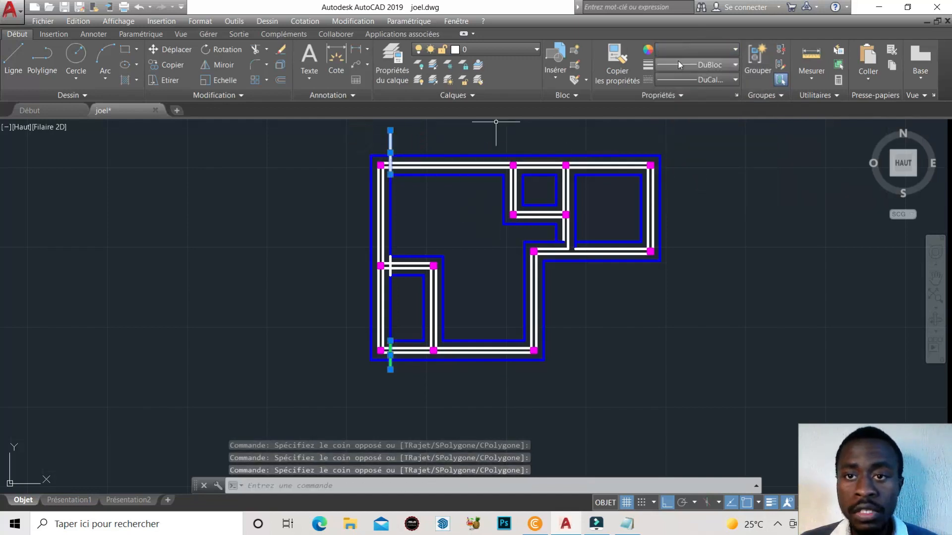
click(690, 51)
click(690, 173)
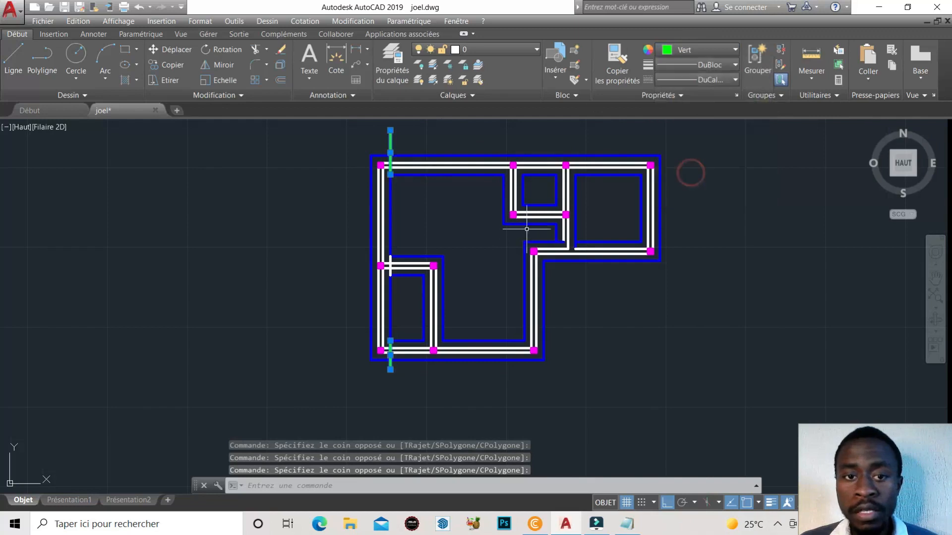
- Set the color of the vertical line across the small room's upper wall to green (Vert) and clear the selection
scroll(389, 266, up, 3)
click(426, 205)
click(426, 197)
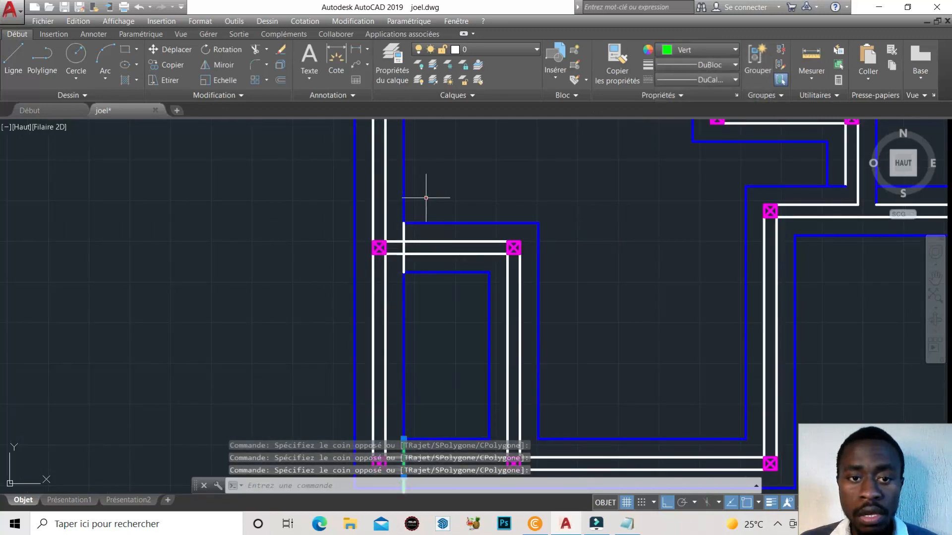
click(405, 236)
click(396, 232)
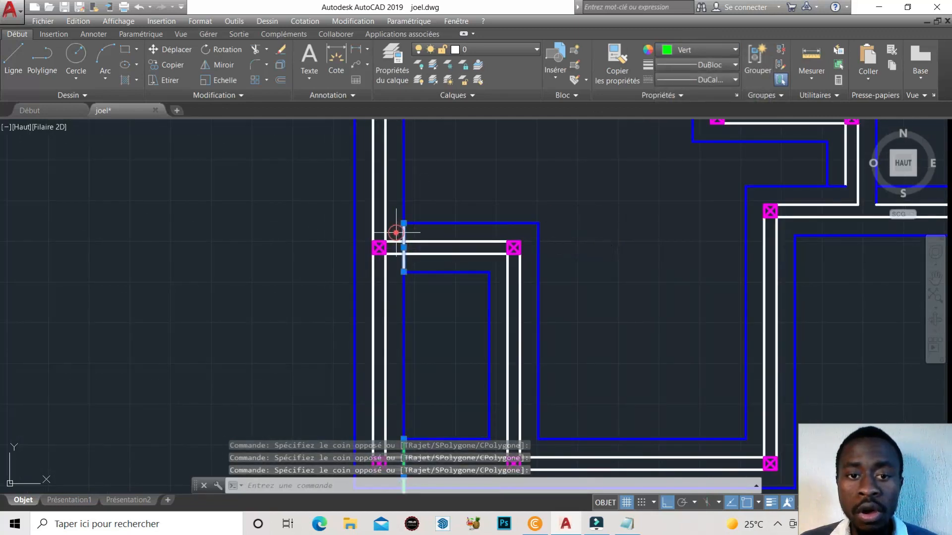
click(710, 50)
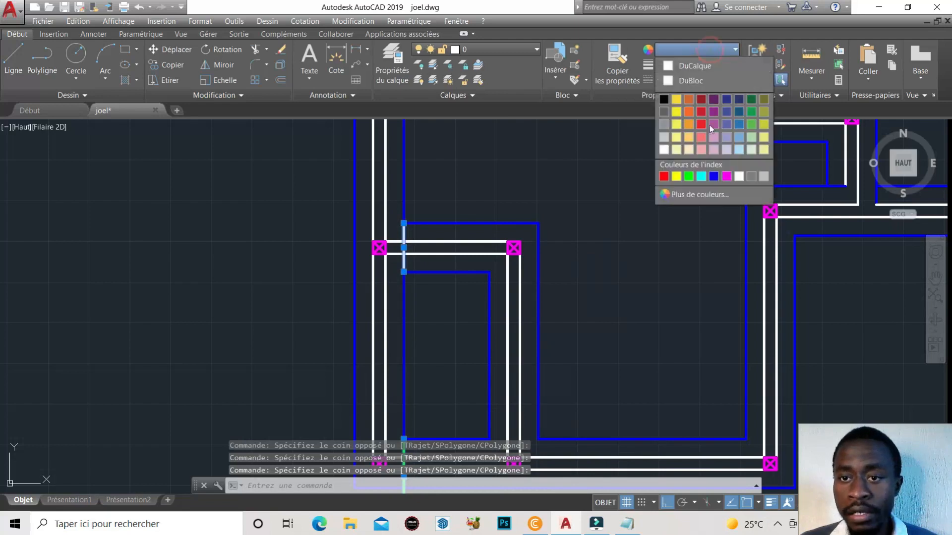
click(688, 177)
scroll(571, 263, down, 5)
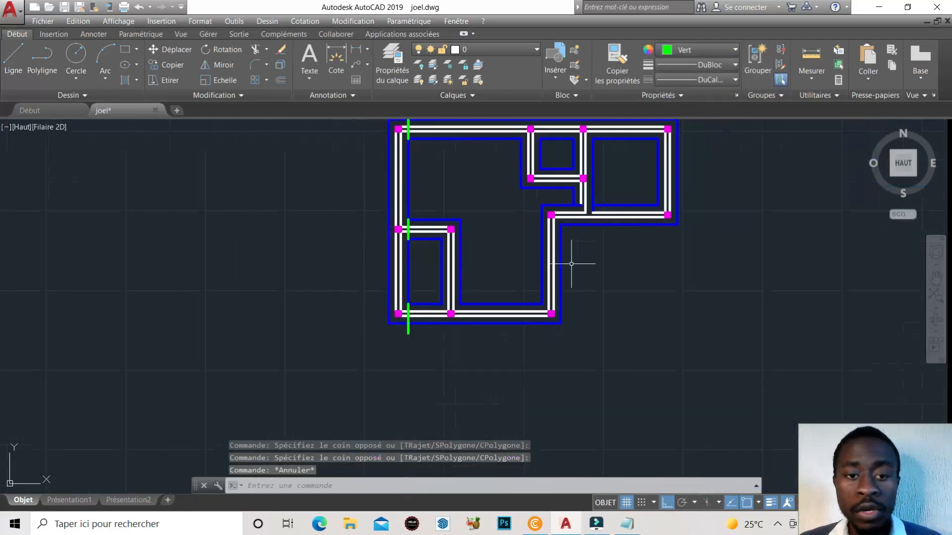
key(Escape)
scroll(342, 303, down, 2)
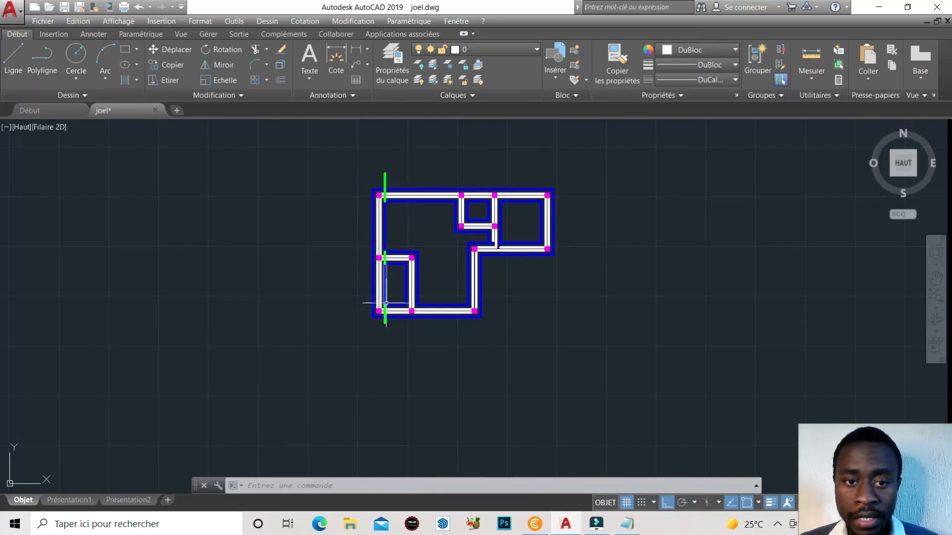
click(397, 180)
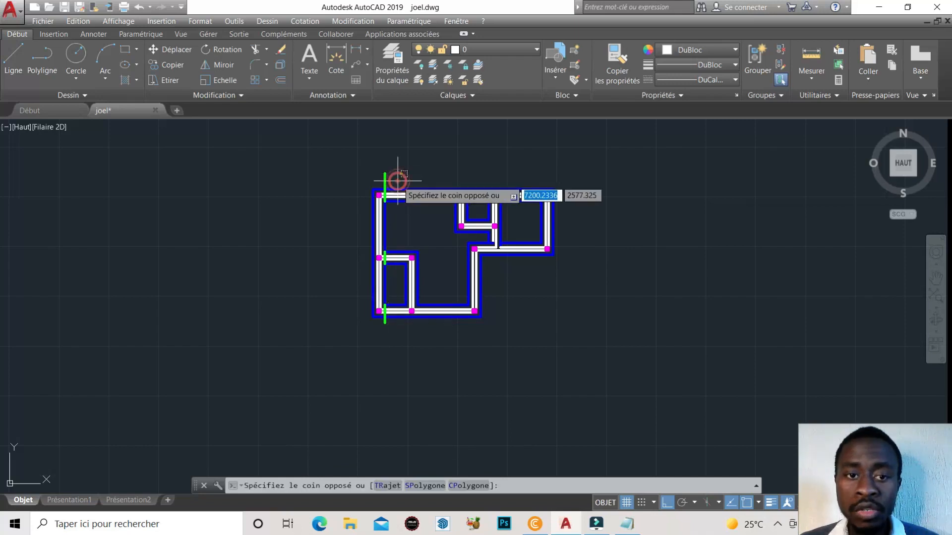
click(364, 171)
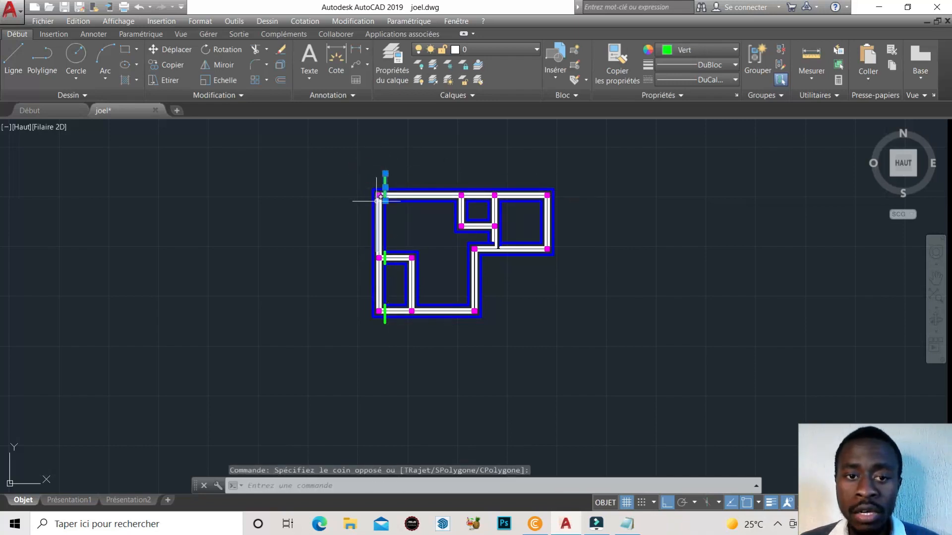
click(355, 184)
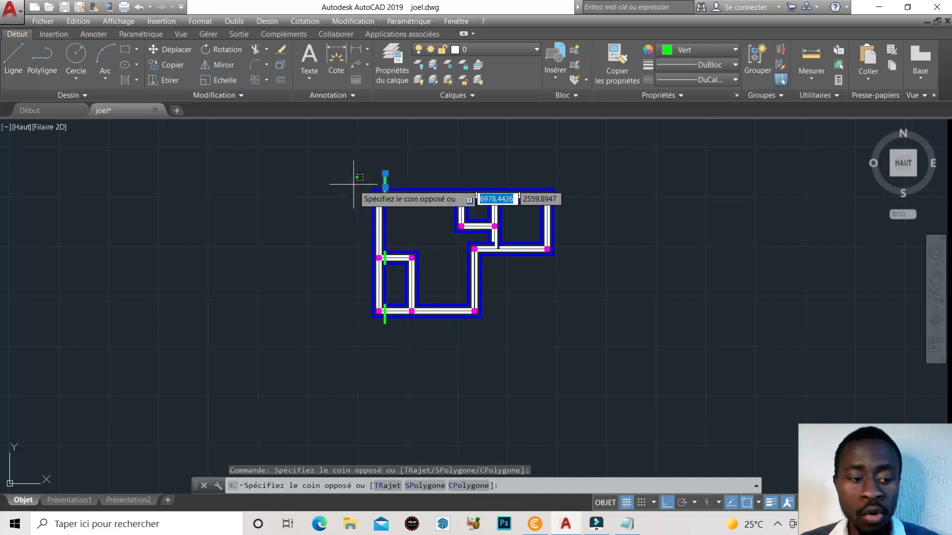
key(Escape)
key(Escape)
key(Escape)
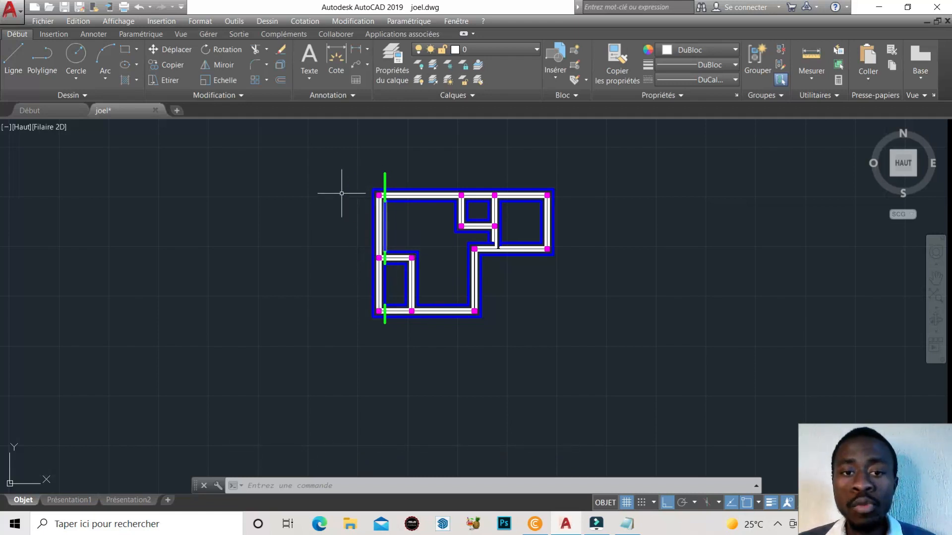
- Draw a short vertical line from the right-hand room's upper-right blue inner corner up past the plan's upper edge
scroll(553, 163, up, 2)
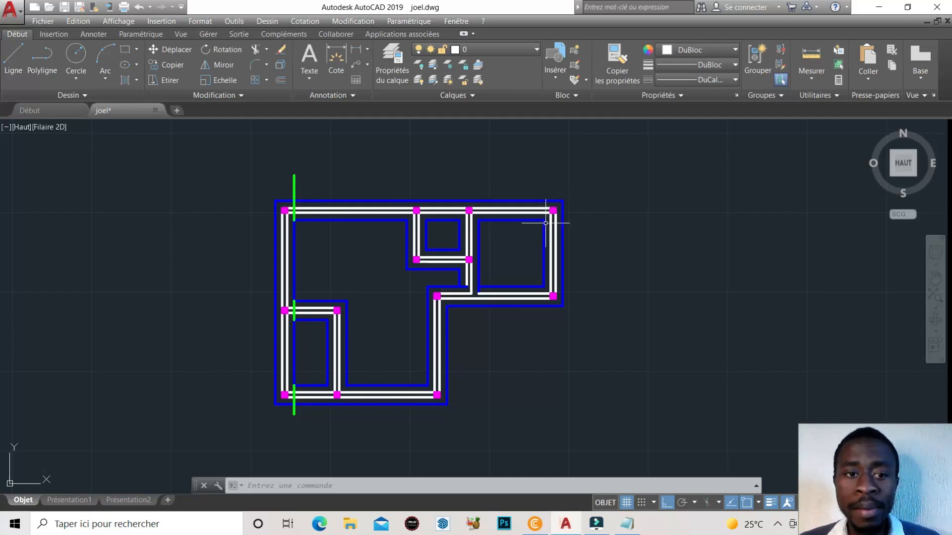
click(13, 59)
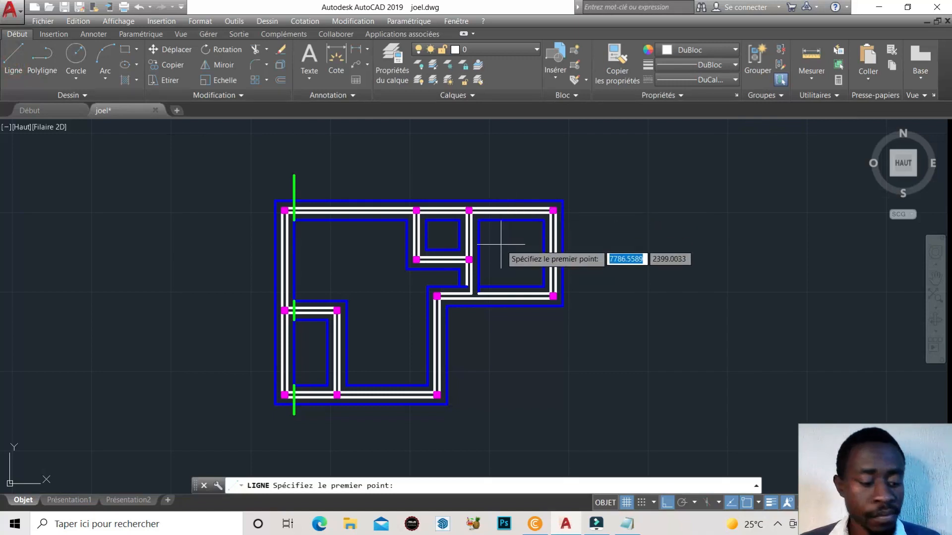
click(543, 220)
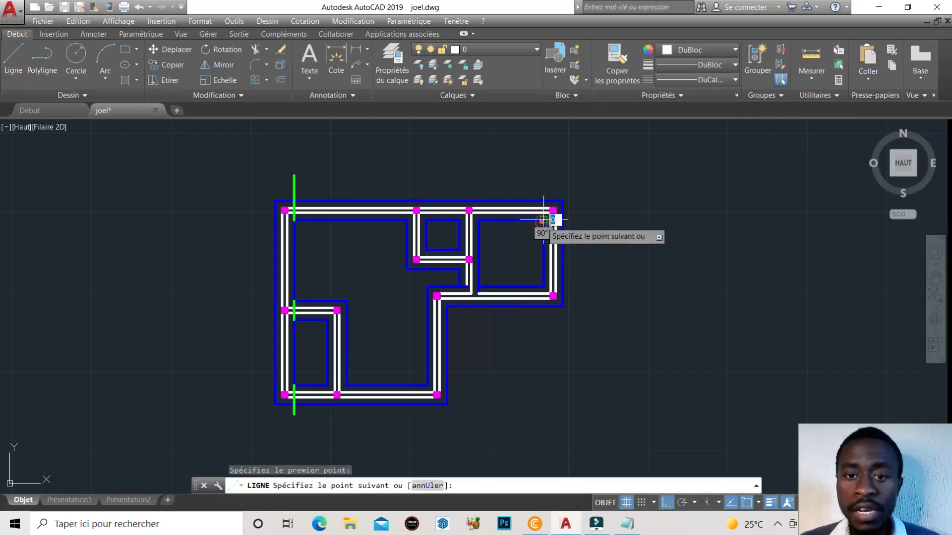
click(543, 165)
right_click(547, 164)
click(577, 172)
- Draw a short vertical line from the right-hand room's lower-right blue inner corner down past the wall's outer edge
right_click(581, 184)
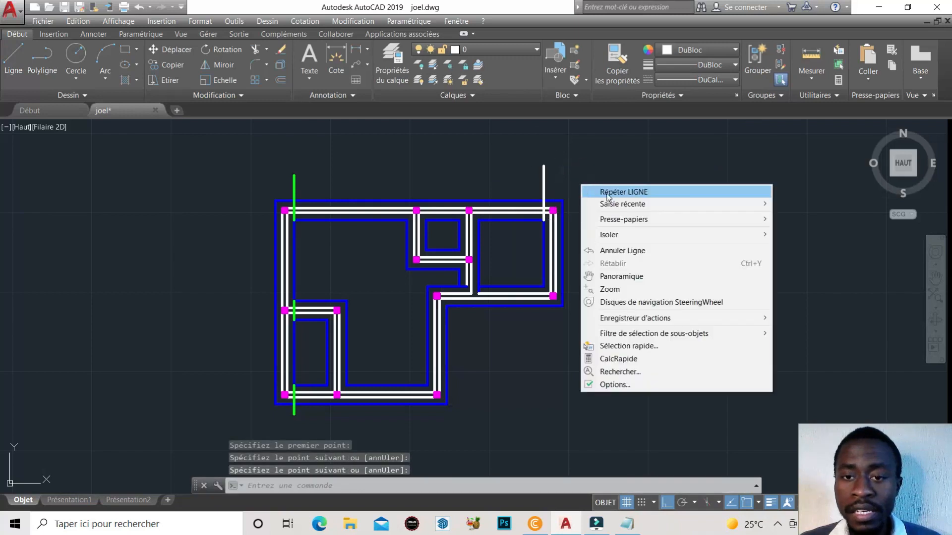
click(592, 189)
click(545, 286)
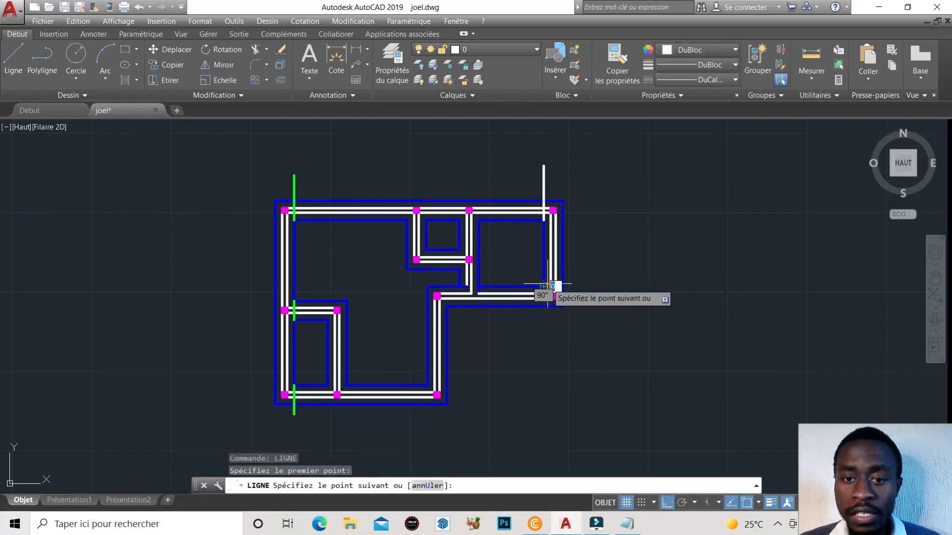
click(544, 329)
right_click(545, 329)
click(575, 336)
- Set the color of the vertical line at the plan's upper-right corner to red (Rouge) and clear the selection
click(588, 196)
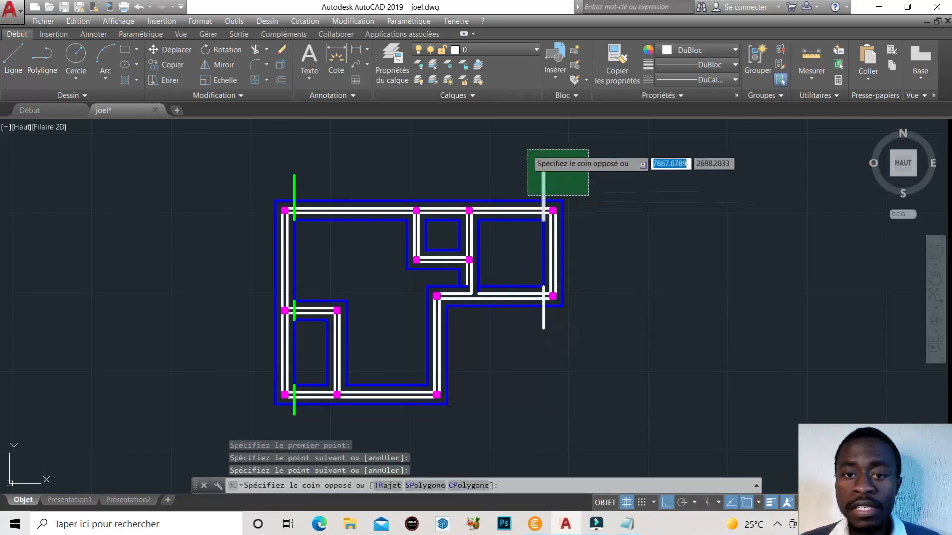
click(518, 140)
click(705, 53)
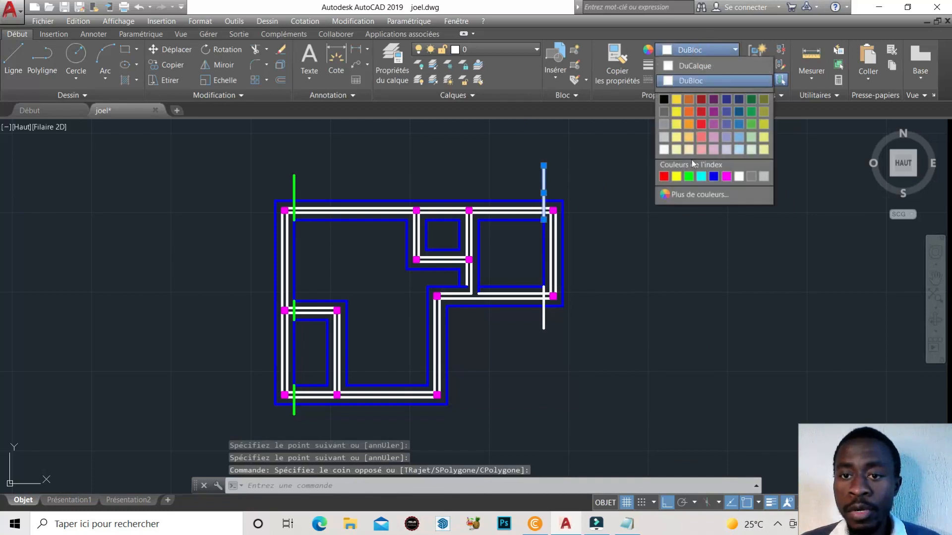
click(664, 176)
key(Escape)
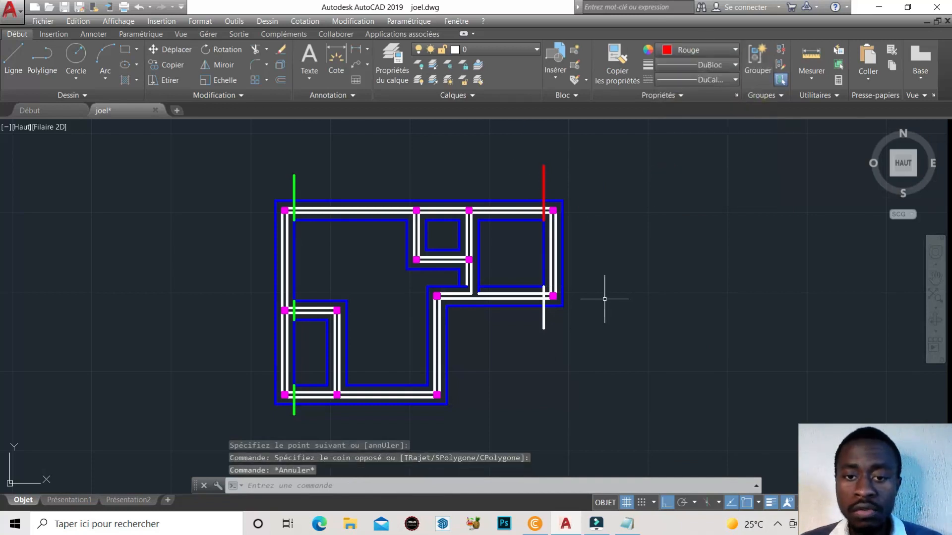
- Set the color of the vertical line at the right-hand room's lower-right corner to red (Rouge) and clear the selection
click(593, 347)
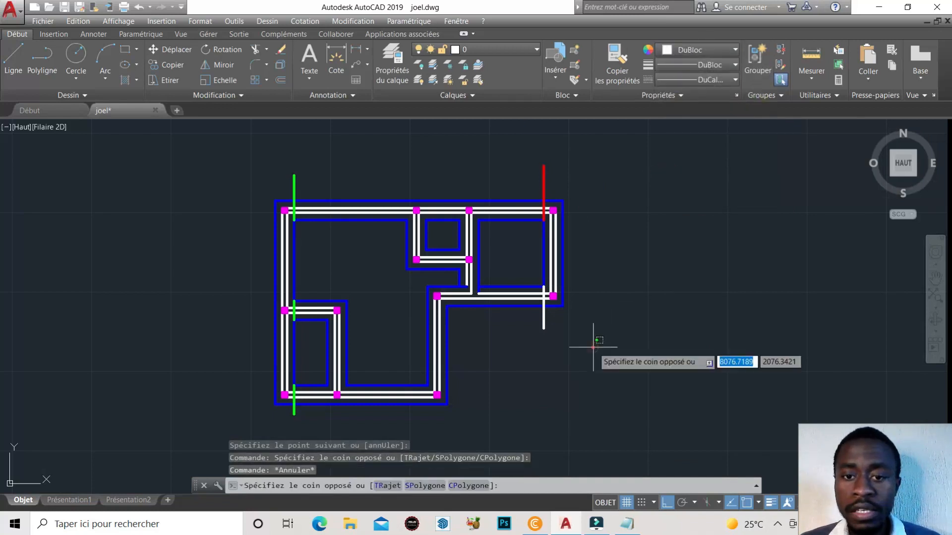
click(684, 50)
click(665, 177)
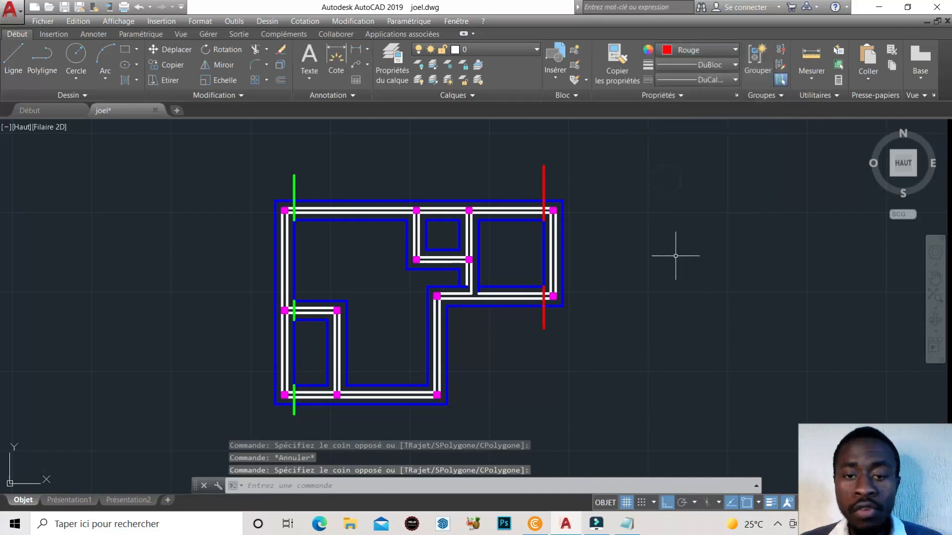
key(Escape)
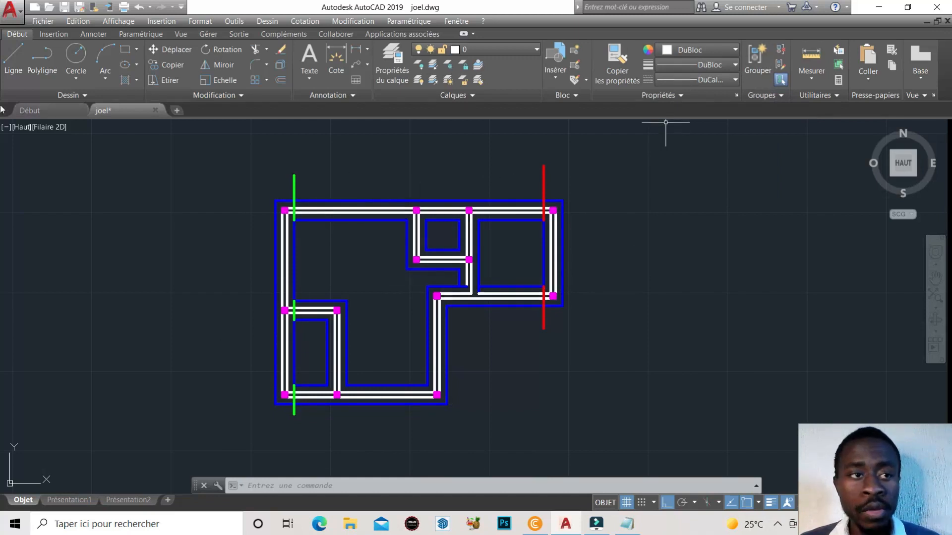
- Draw a short horizontal line across the wall between the small upper room and the right-hand room, joining their upper blue inner corners
click(13, 60)
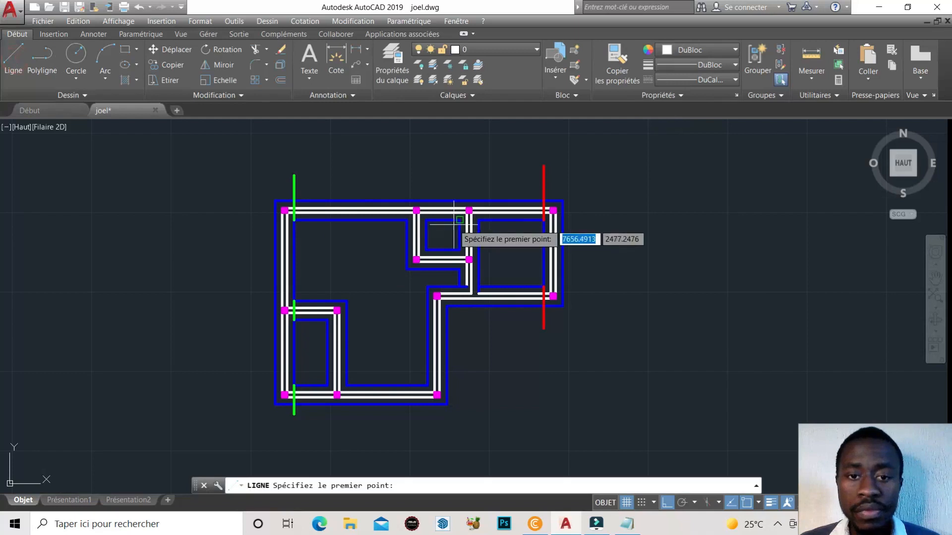
click(478, 220)
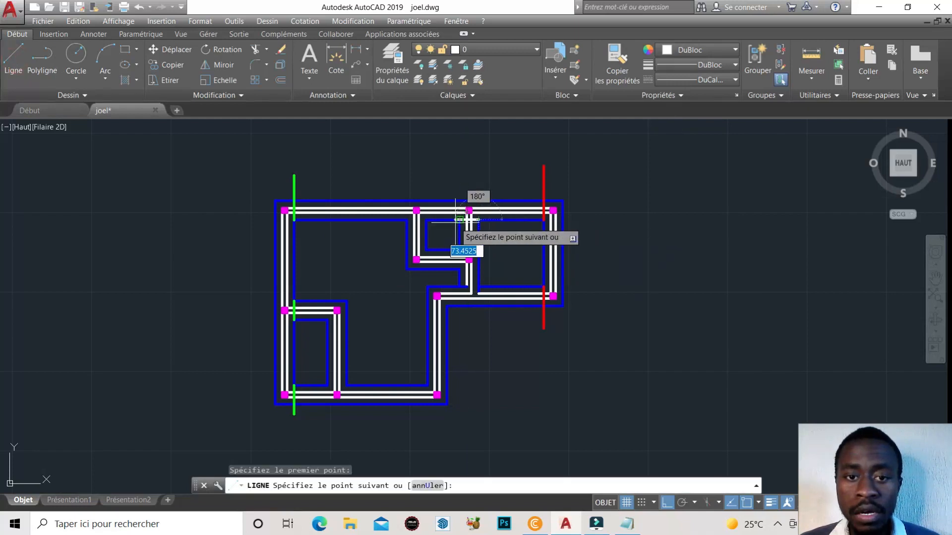
click(456, 219)
right_click(457, 219)
click(476, 227)
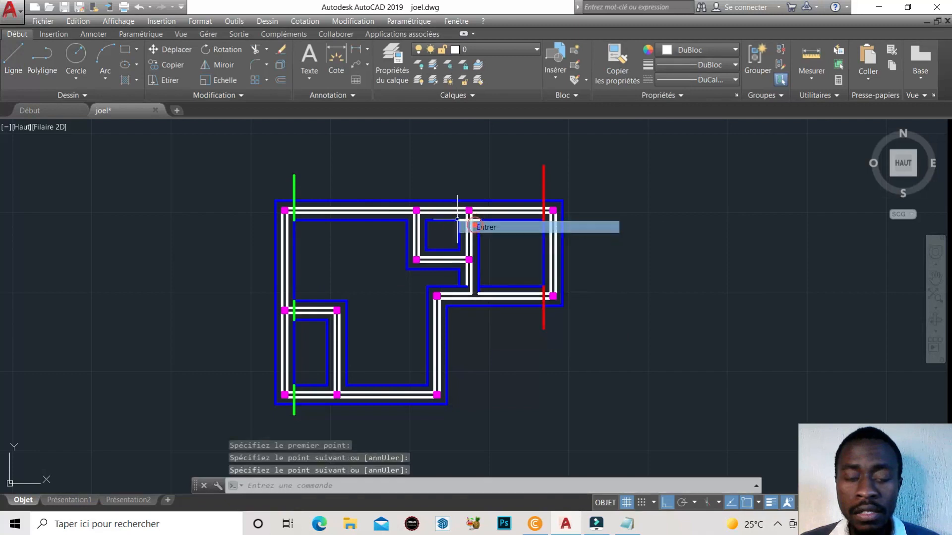
- Draw a short horizontal line across the small upper room's left wall, joining the upper blue inner corners on both sides
right_click(372, 245)
click(404, 250)
scroll(404, 236, up, 2)
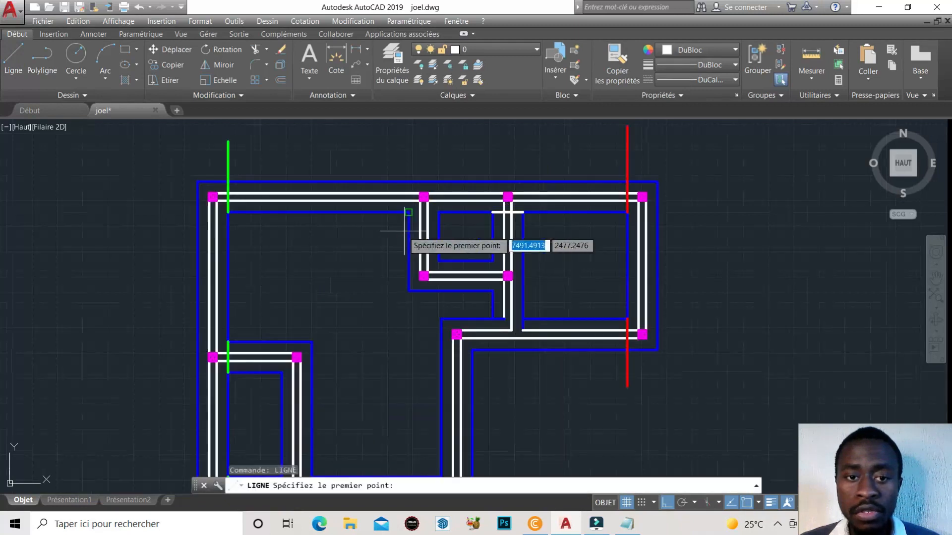
click(425, 200)
right_click(405, 223)
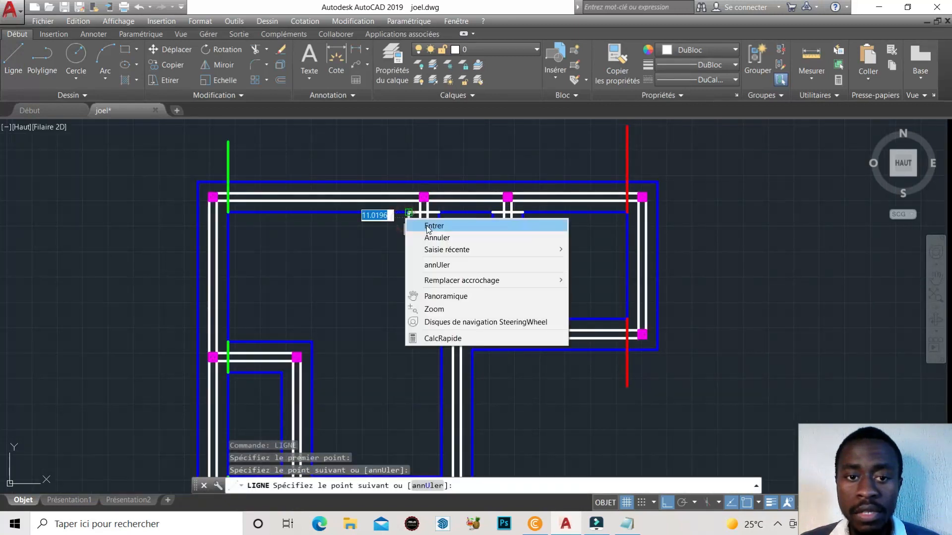
click(429, 226)
- Set the color of the horizontal line between the small upper room and the right-hand room to red (Rouge)
scroll(516, 211, up, 4)
click(519, 215)
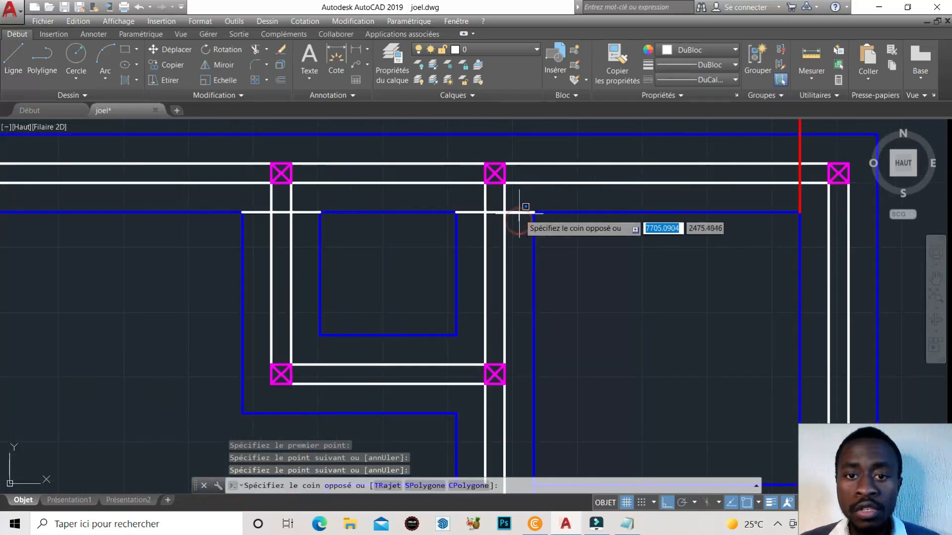
click(520, 213)
click(520, 213)
click(518, 210)
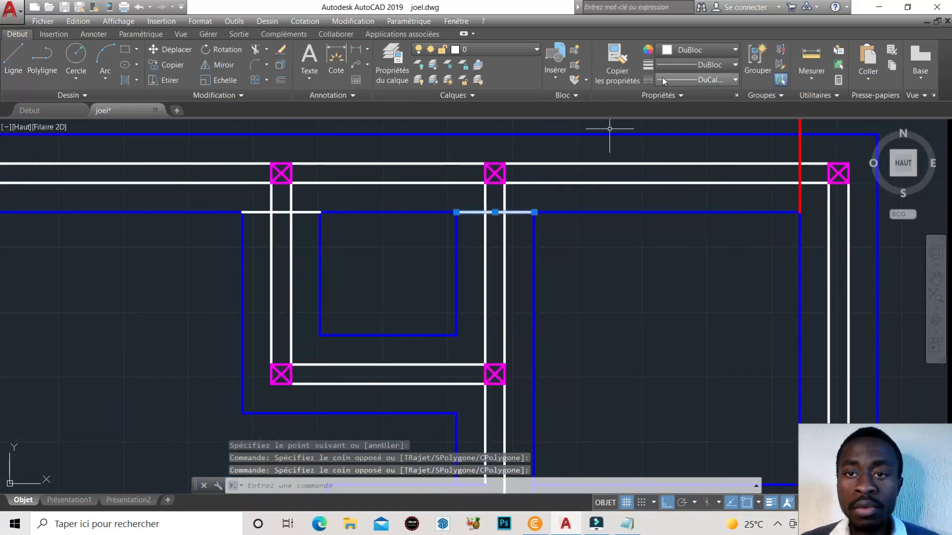
click(704, 50)
click(666, 175)
- Set the color of the horizontal line across the small upper room's left wall to red (Rouge) and clear the selection
click(308, 217)
click(308, 216)
click(306, 204)
click(309, 234)
click(310, 219)
click(297, 197)
click(706, 46)
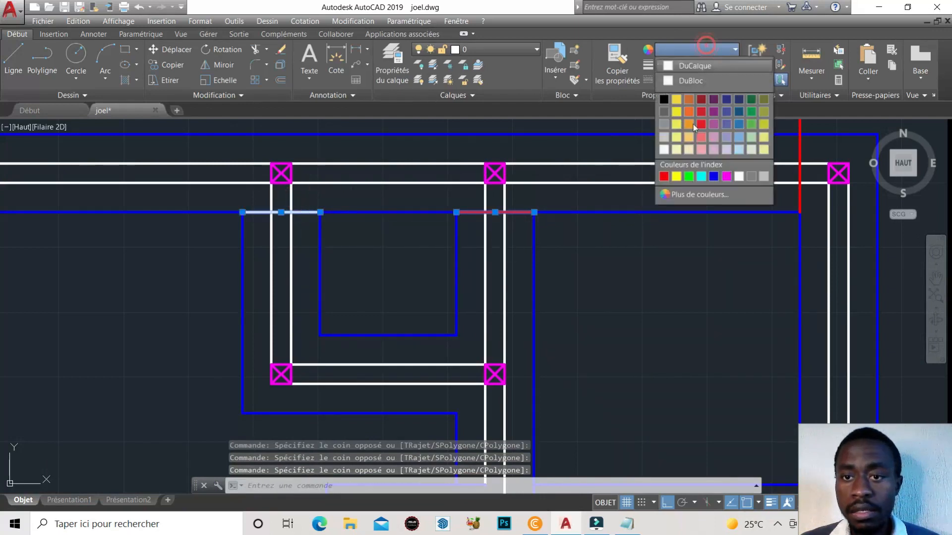
click(663, 175)
scroll(567, 248, down, 5)
click(641, 234)
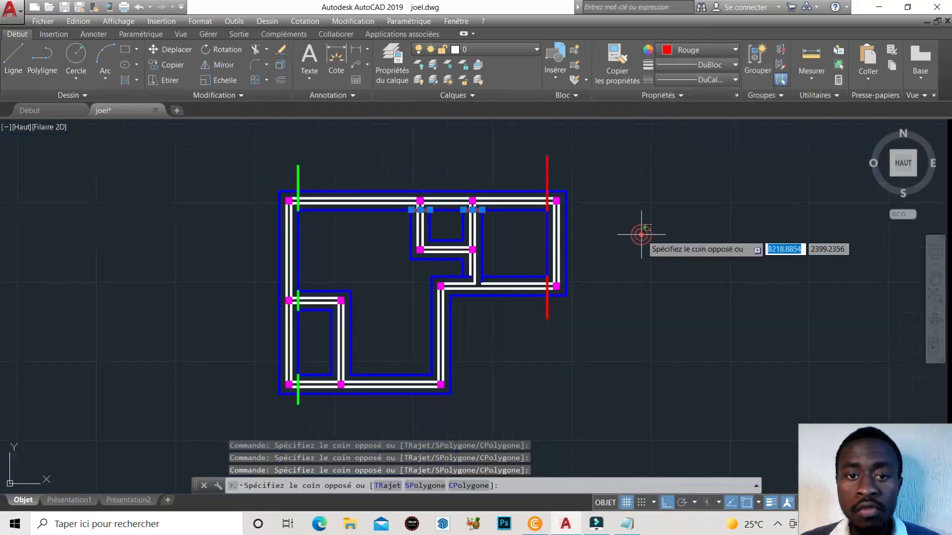
key(Escape)
key(Escape)
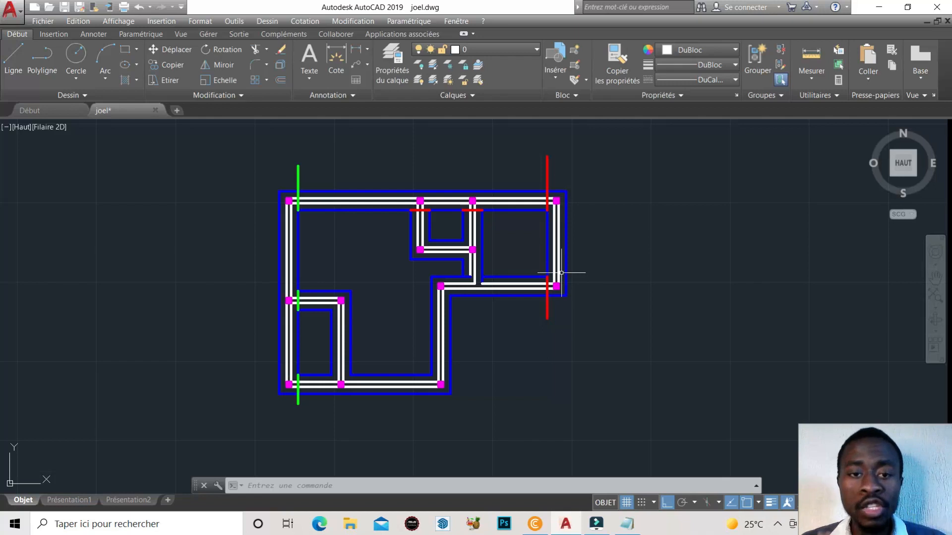
- Draw a horizontal line from the blue outer corner below the right-hand room leftward across the wall into the main room
scroll(447, 303, up, 2)
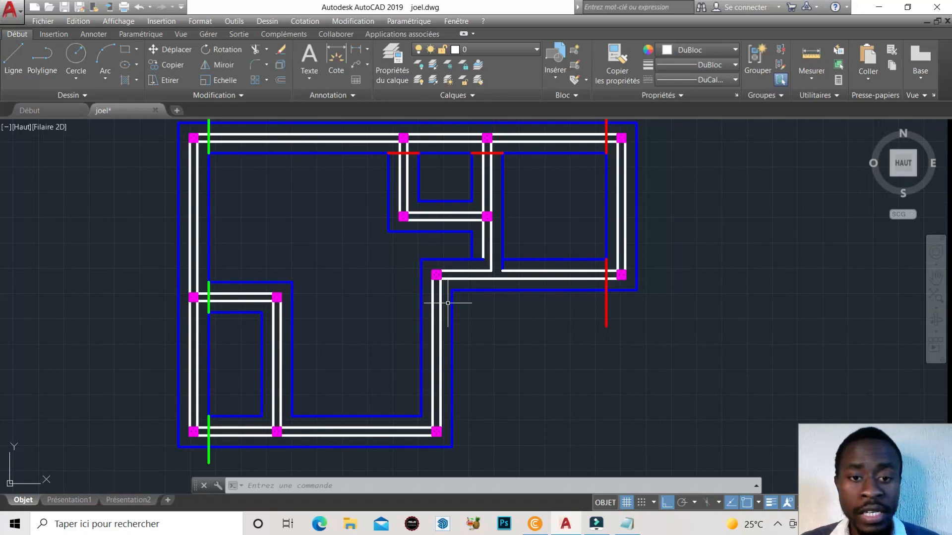
click(13, 58)
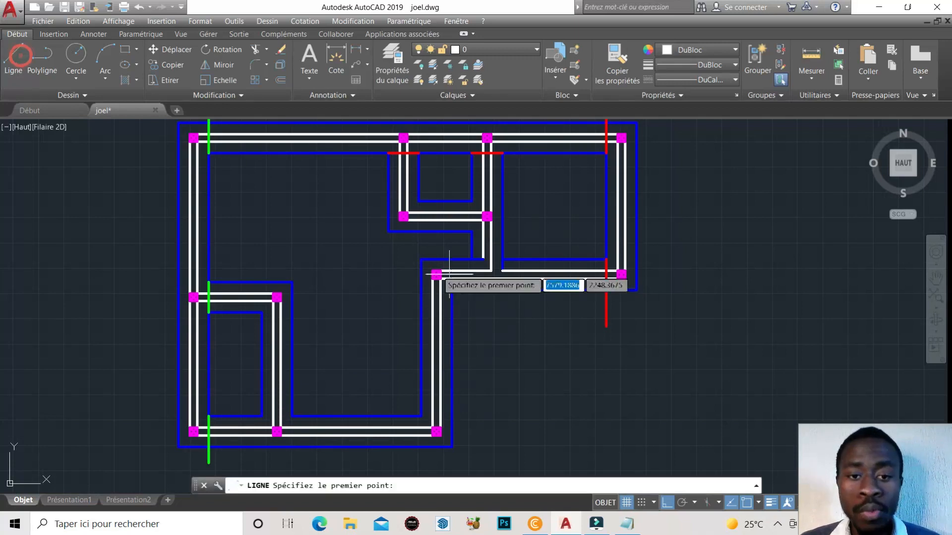
click(452, 288)
click(368, 291)
right_click(379, 291)
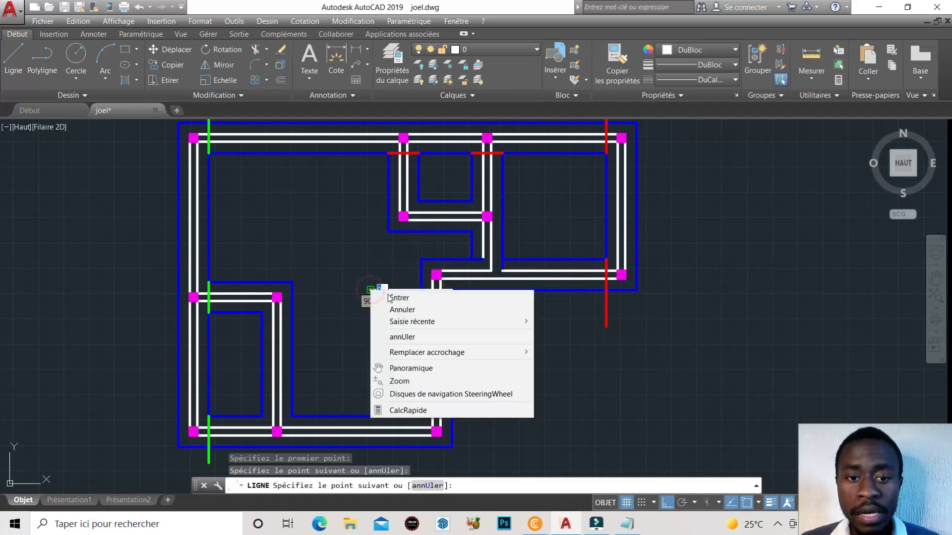
click(394, 297)
- Draw a short vertical line from the main room's lower-right blue inner corner down past the plan's lower edge
scroll(398, 243, down, 2)
scroll(415, 390, up, 2)
right_click(379, 292)
click(394, 296)
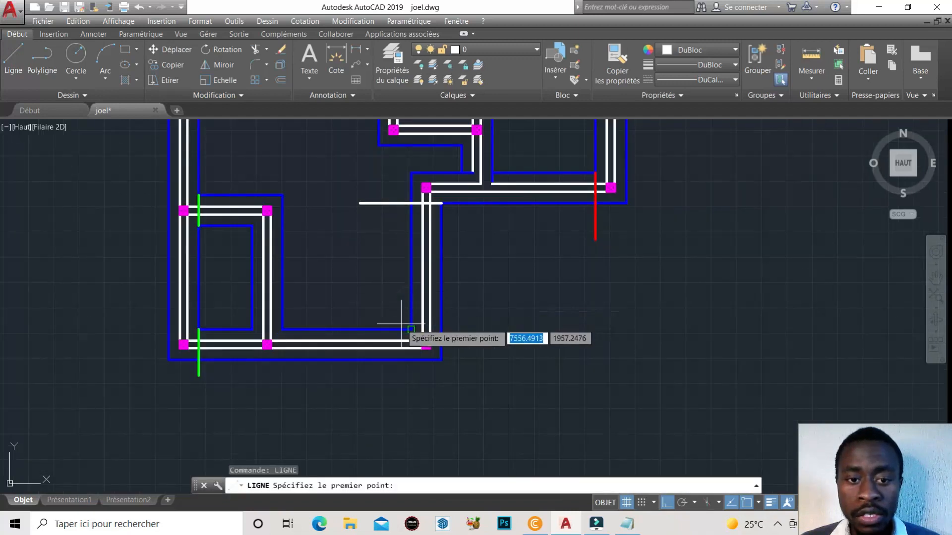
click(425, 344)
right_click(412, 394)
click(477, 281)
- Set the color of the horizontal line across the main room's right wall to yellow (Jaune)
click(378, 233)
click(347, 183)
click(702, 50)
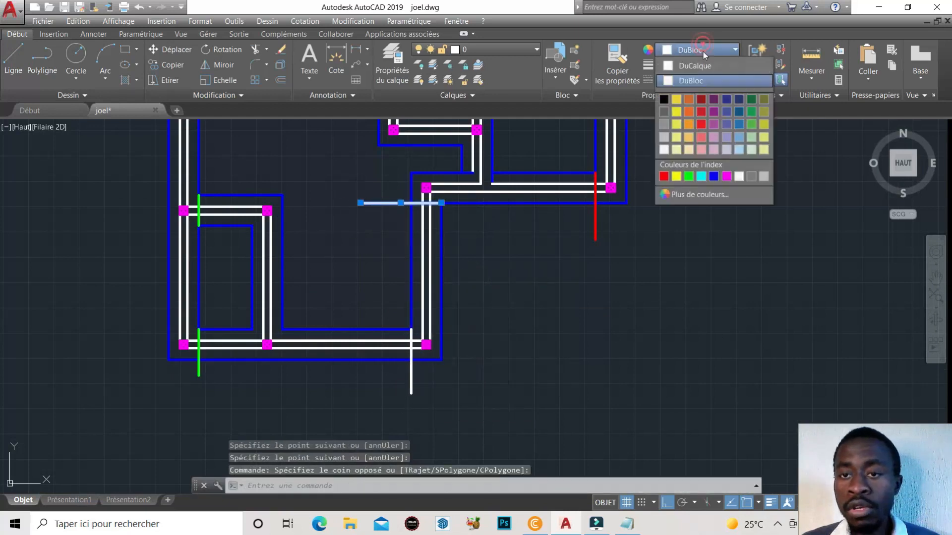
click(676, 177)
- Set the color of the vertical line at the main room's lower-right corner to yellow (Jaune) and clear the selection
click(456, 397)
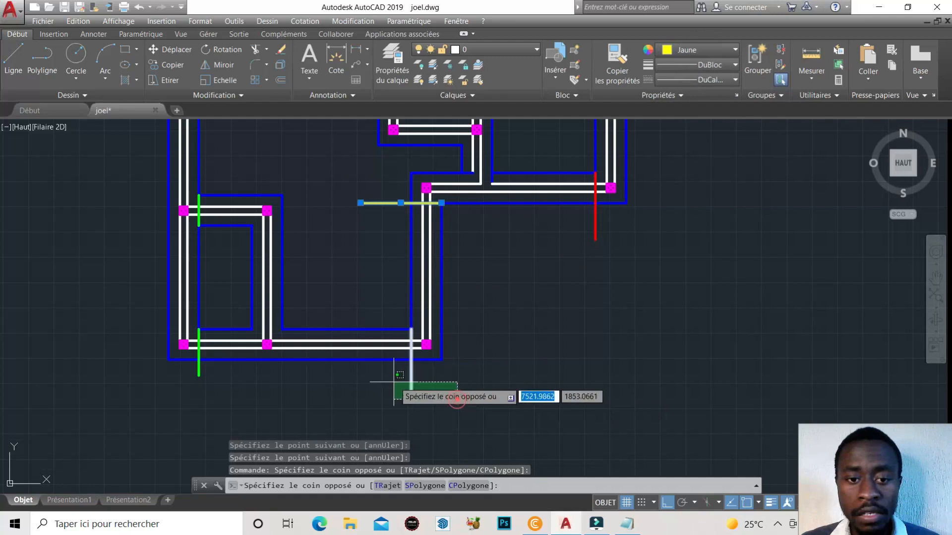
click(369, 377)
click(679, 49)
click(676, 176)
key(Escape)
key(Escape)
scroll(468, 264, down, 2)
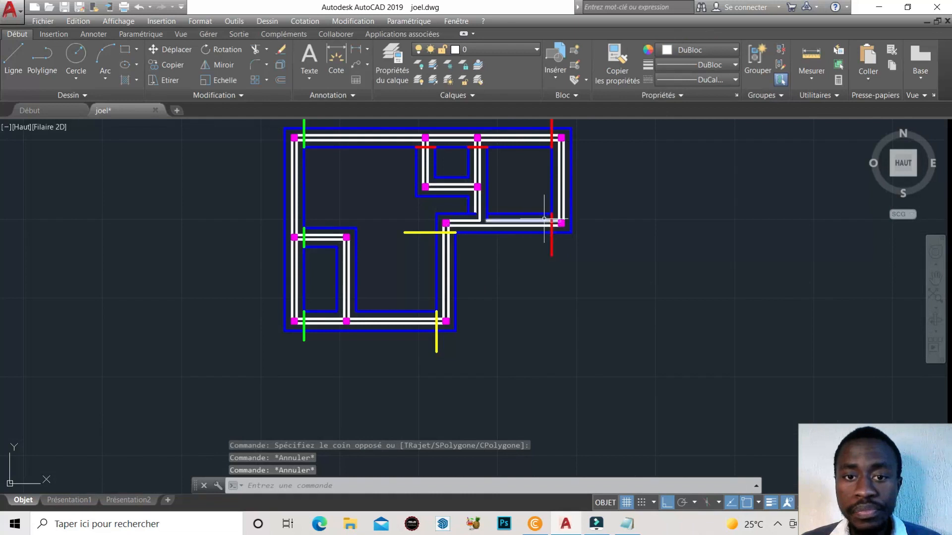
- Draw a short horizontal line across the lower end of the right-hand room's left wall, level with its lower blue inner edge
scroll(505, 208, up, 2)
right_click(494, 200)
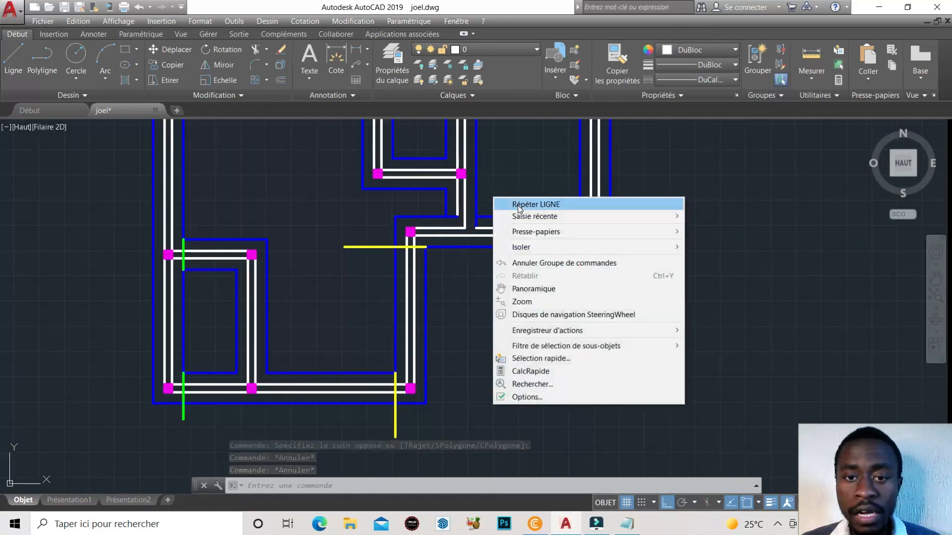
click(515, 203)
click(478, 217)
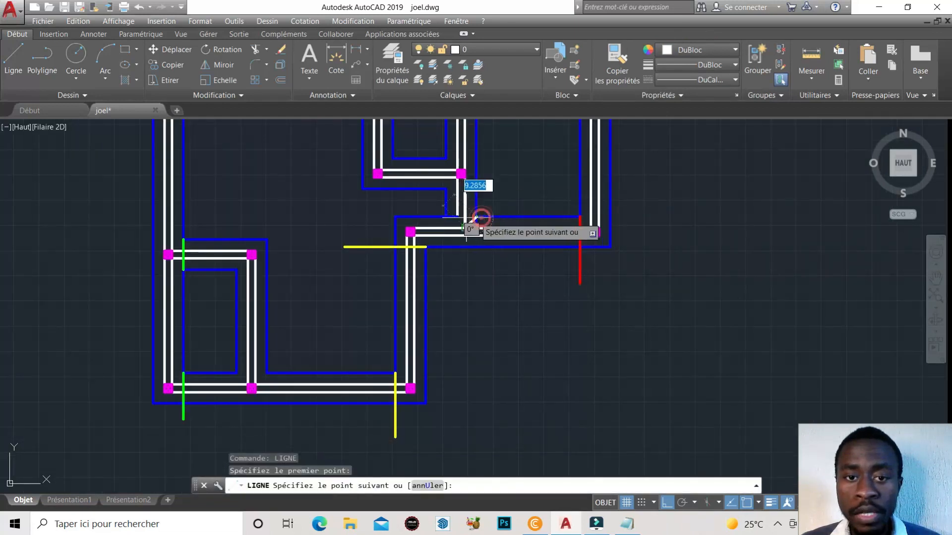
click(444, 216)
key(Return)
- Set the color of the horizontal line at the lower end of the right-hand room's left wall to yellow (Jaune) and deselect it
click(474, 217)
click(692, 48)
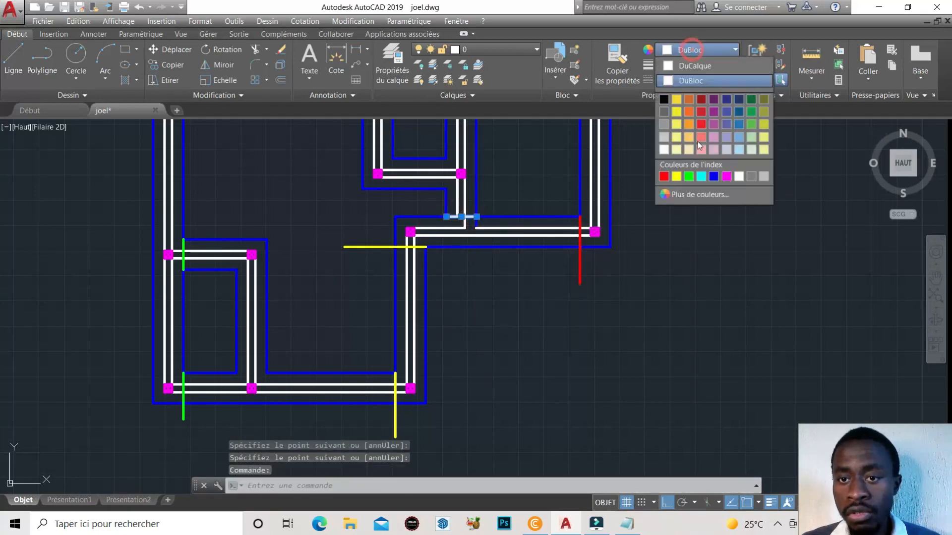
click(676, 177)
click(680, 212)
scroll(481, 194, down, 2)
key(Escape)
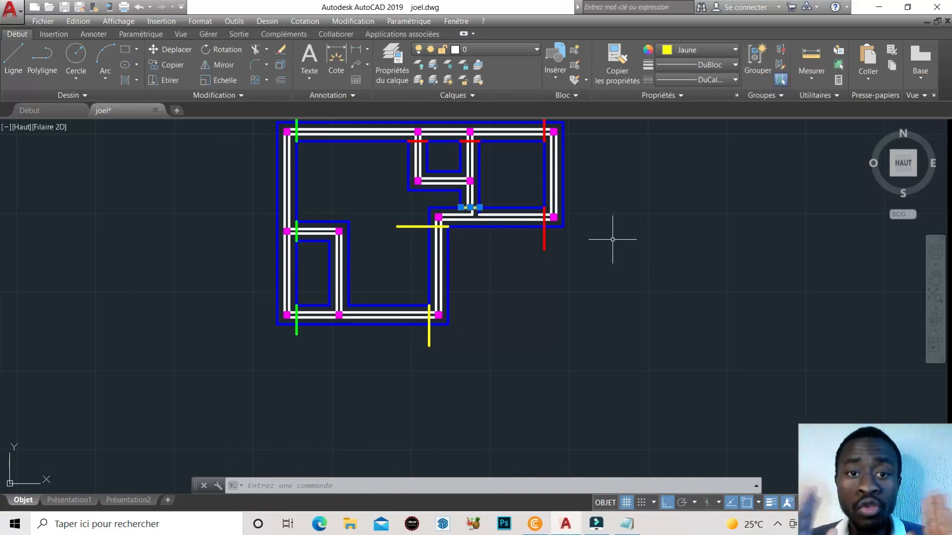
key(Escape)
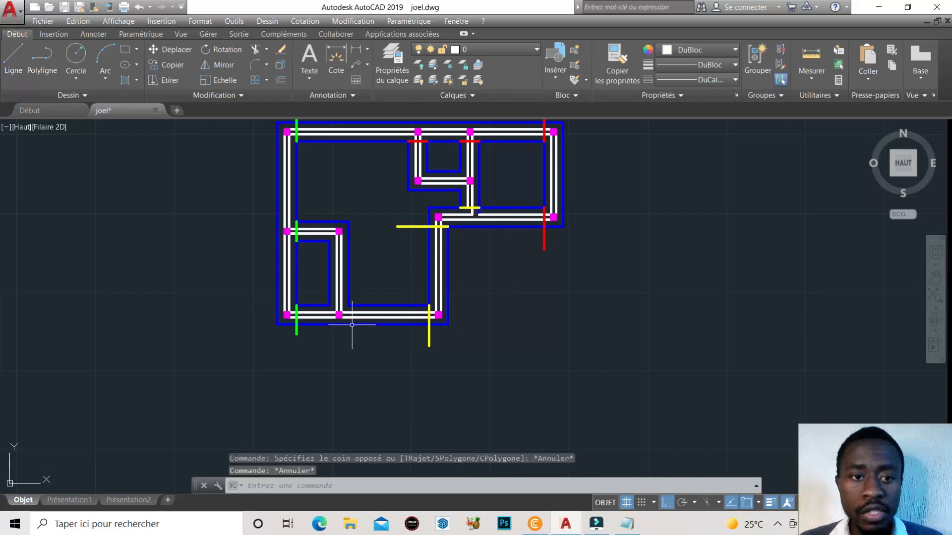
- Draw a short horizontal line across the lower end of the lower-left room's right wall, level with its lower blue inner edge
scroll(345, 312, up, 2)
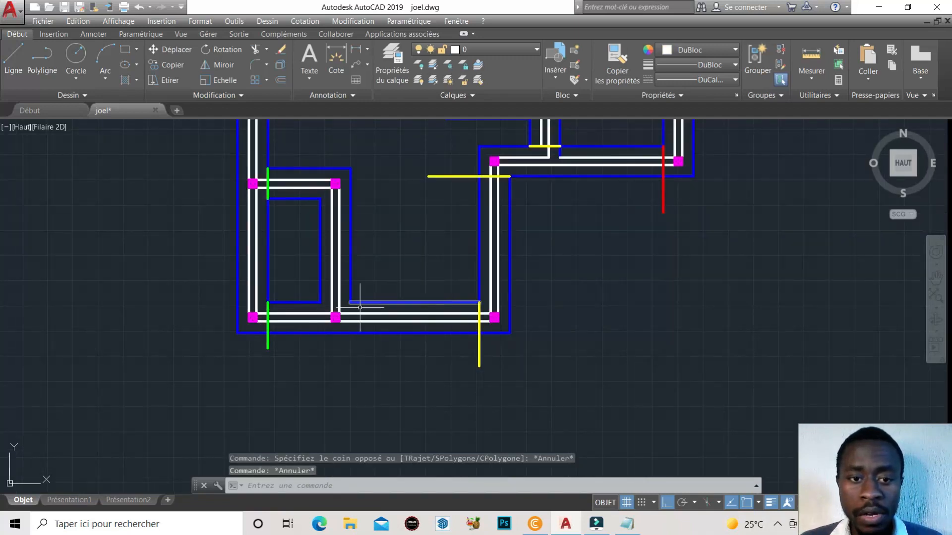
right_click(384, 267)
click(423, 275)
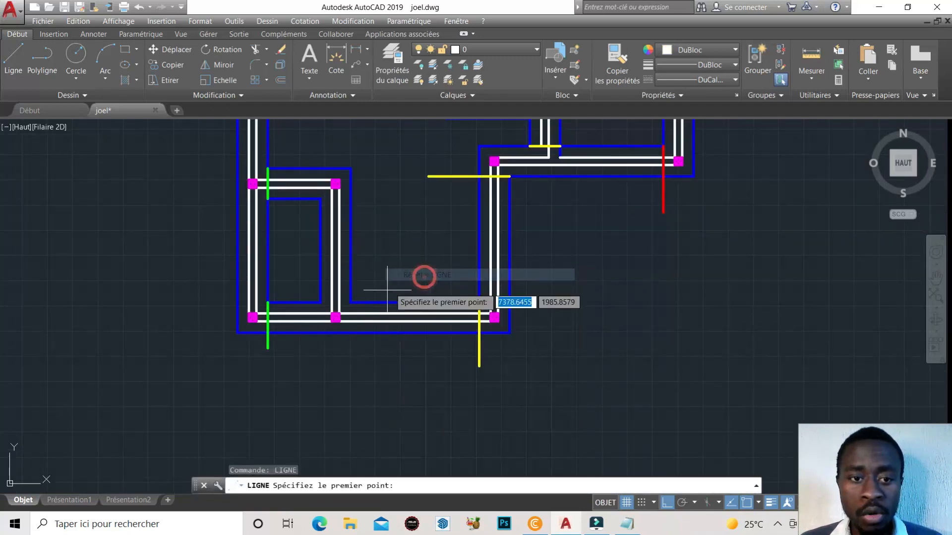
click(350, 302)
click(322, 302)
right_click(321, 302)
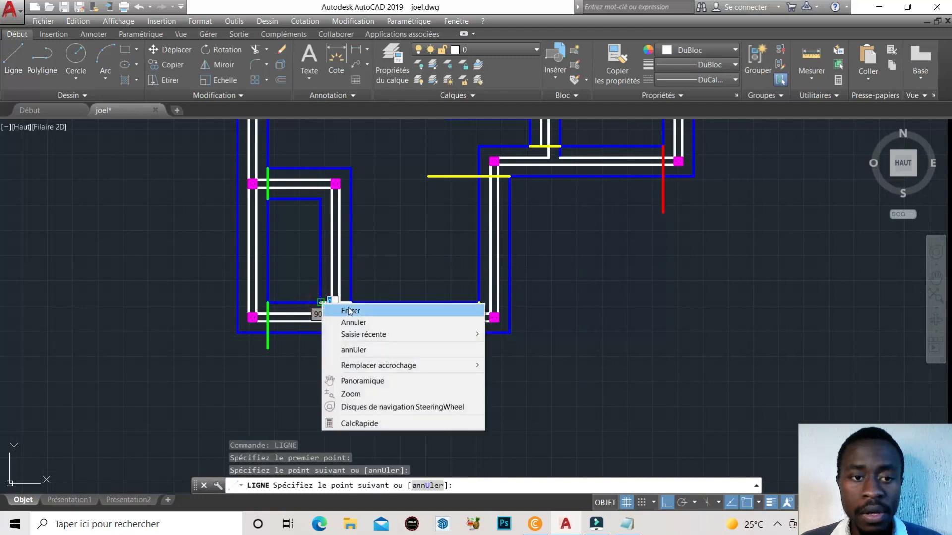
click(337, 309)
- Draw a vertical line across the lower-left room's upper wall, upward from the room's upper-right blue inner corner
right_click(323, 202)
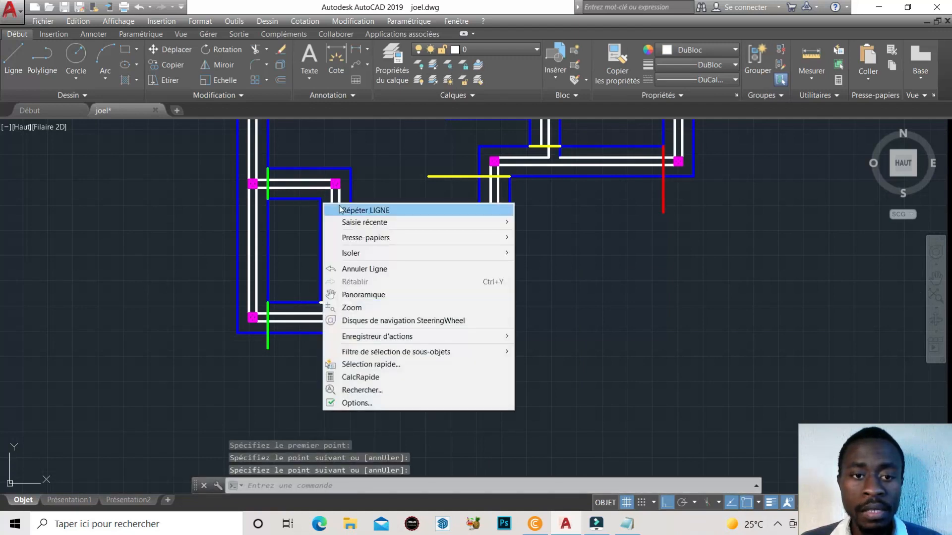
click(331, 207)
click(321, 198)
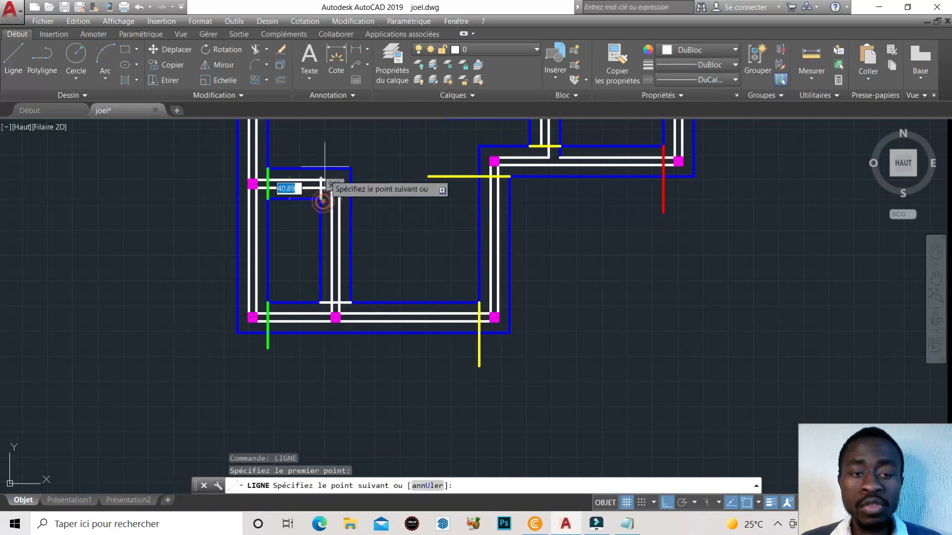
right_click(328, 144)
click(329, 145)
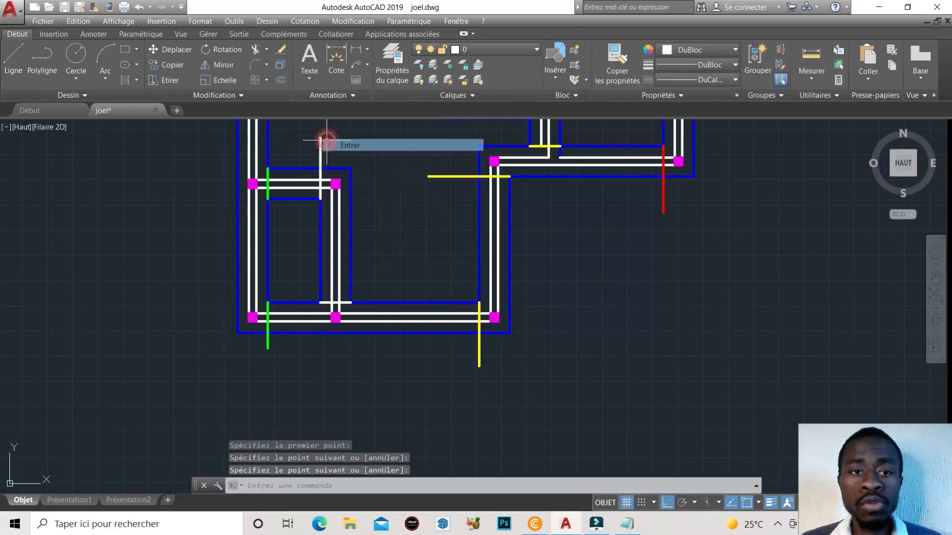
- Set the color of the vertical line across the lower-left room's upper wall to gray 147,149,152 and deselect it
click(350, 152)
click(293, 148)
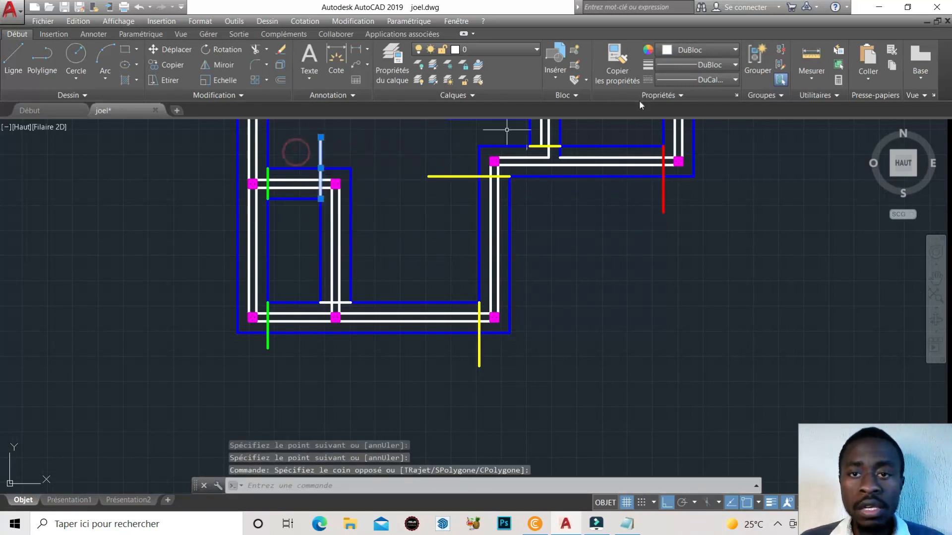
click(719, 50)
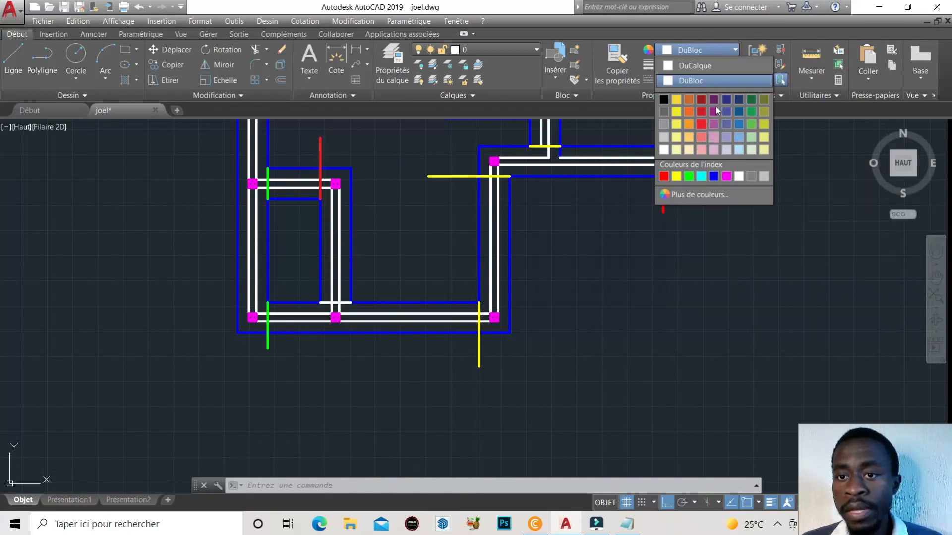
click(661, 125)
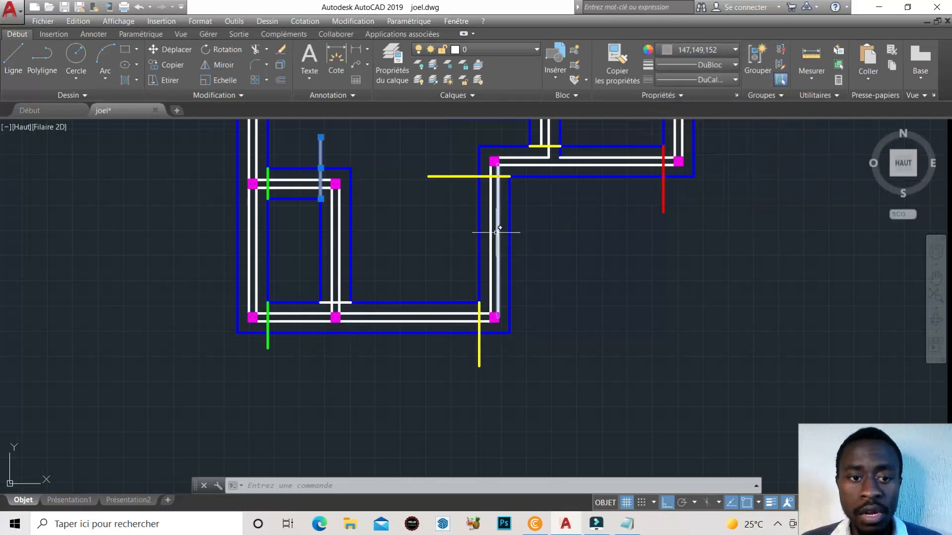
key(Escape)
- Set the color of the horizontal line at the lower end of the lower-left room's right wall to gray and deselect it
scroll(360, 302, up, 2)
click(340, 303)
click(342, 287)
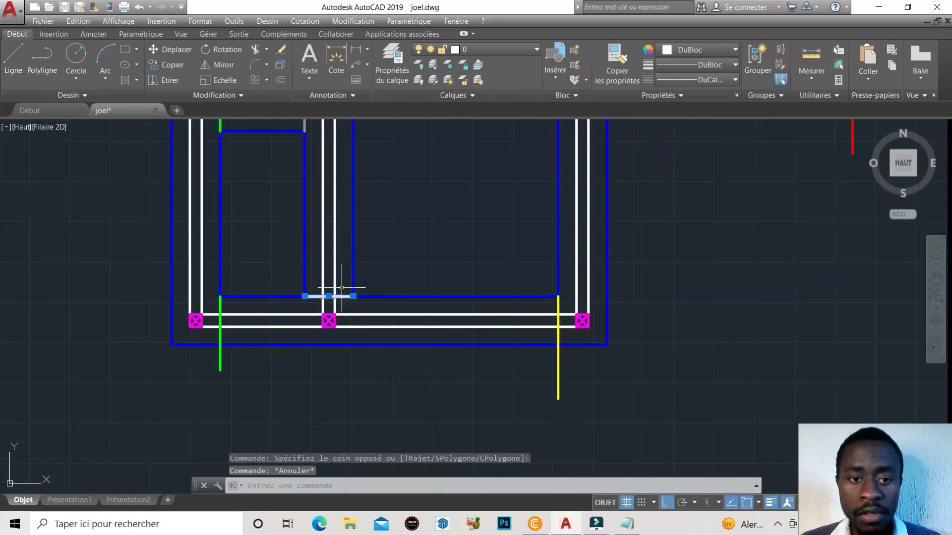
click(677, 52)
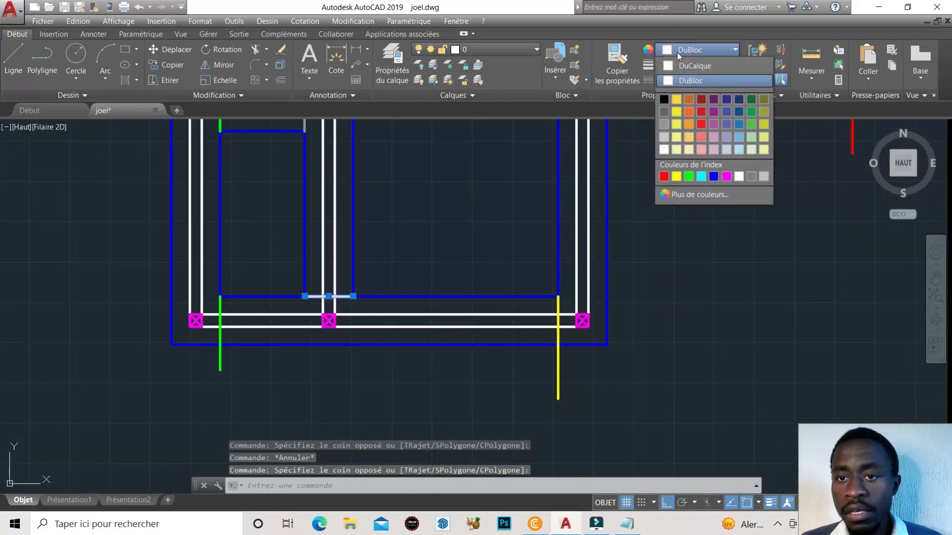
click(756, 177)
key(Escape)
- Draw a short vertical line across the small upper room's lower wall, down from the room's lower-right blue inner corner
scroll(387, 314, down, 2)
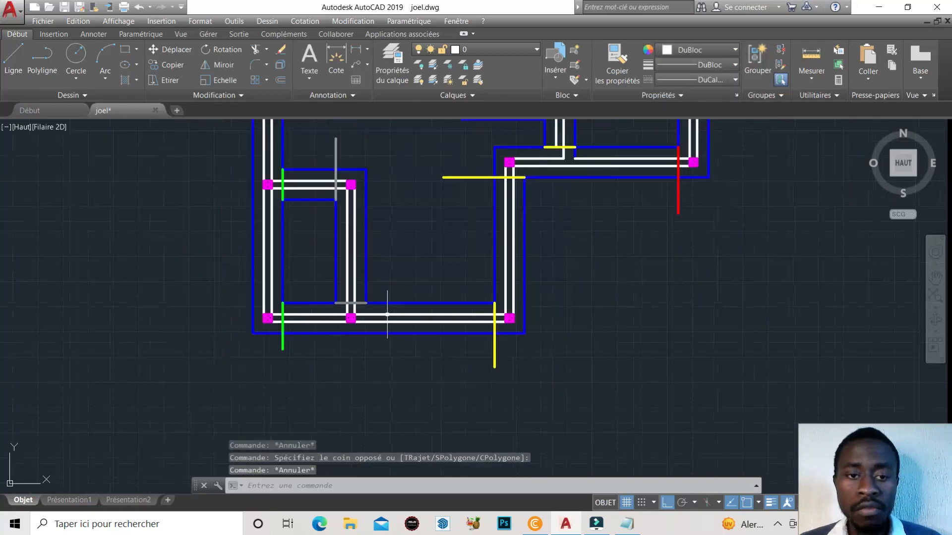
scroll(387, 314, down, 2)
scroll(440, 245, down, 2)
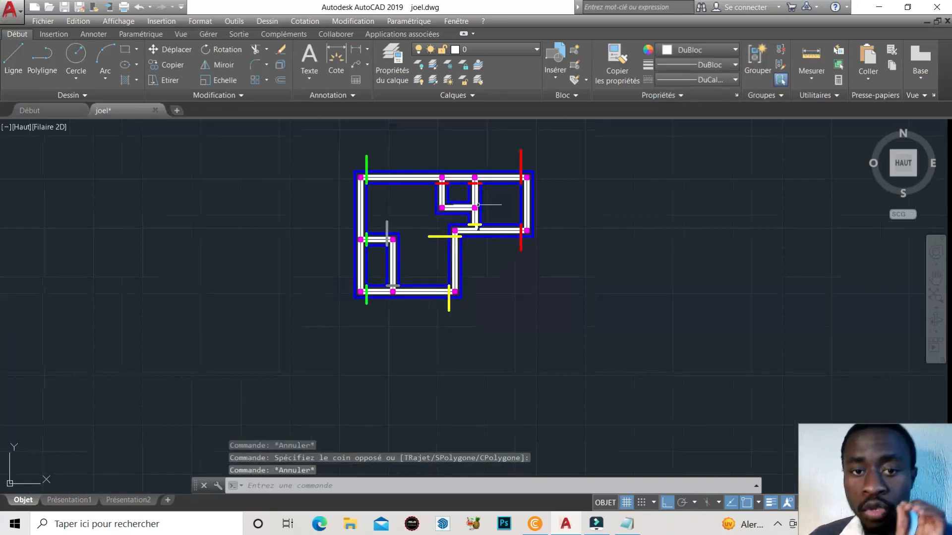
scroll(452, 173, up, 2)
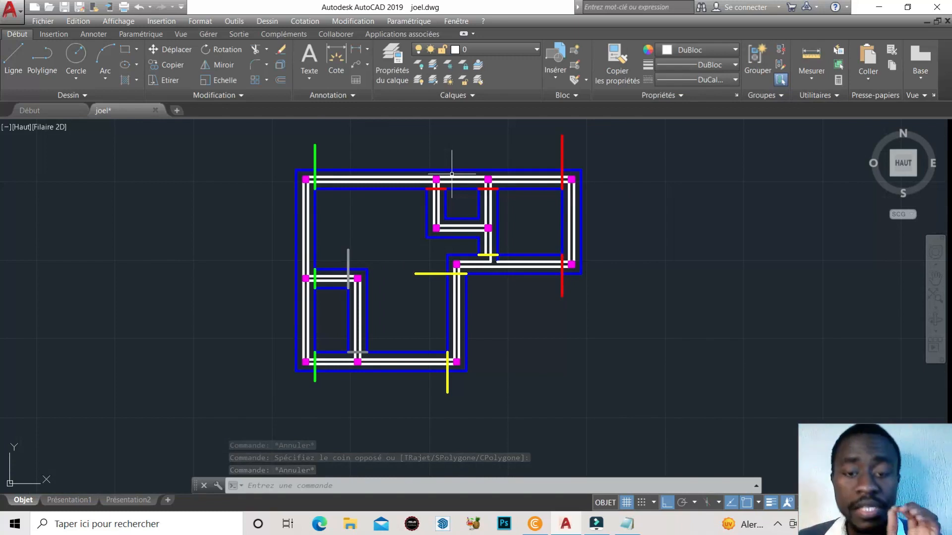
scroll(458, 232, up, 2)
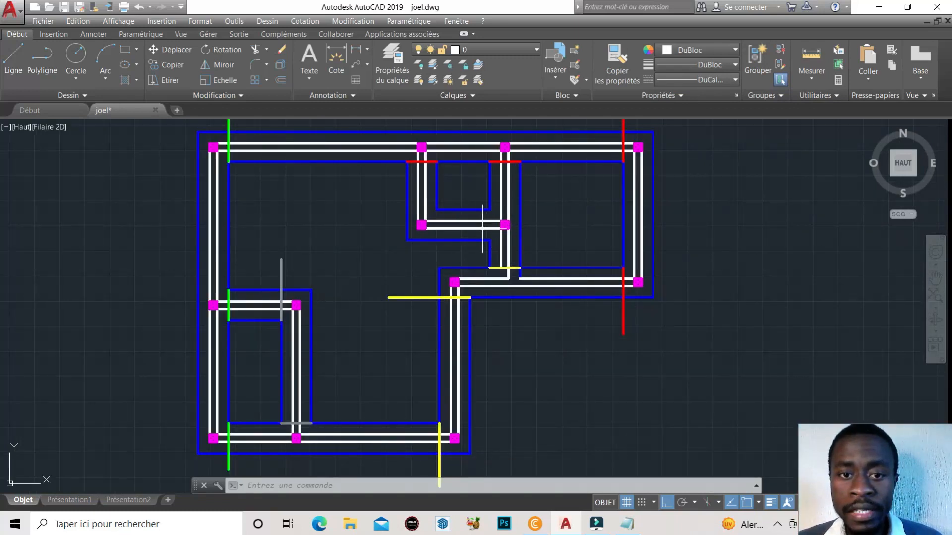
right_click(552, 181)
click(570, 185)
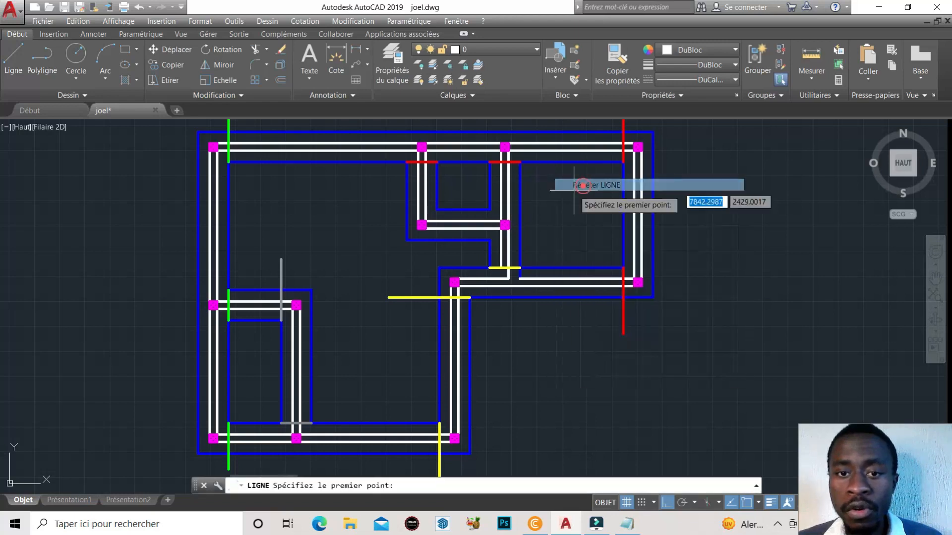
click(490, 209)
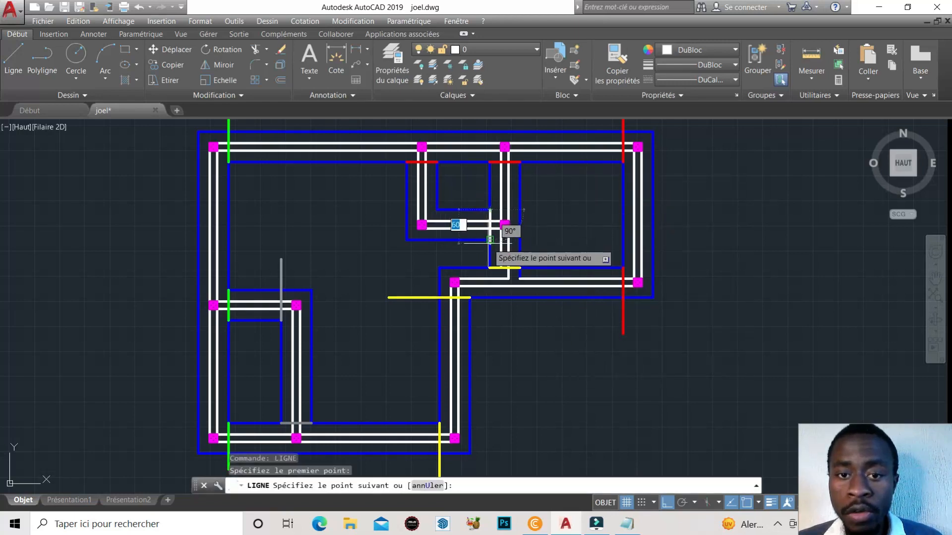
click(489, 243)
key(Return)
- Draw a vertical line across the small upper room's lower wall from its lower-left blue inner corner, extending past the outer blue edge
right_click(445, 190)
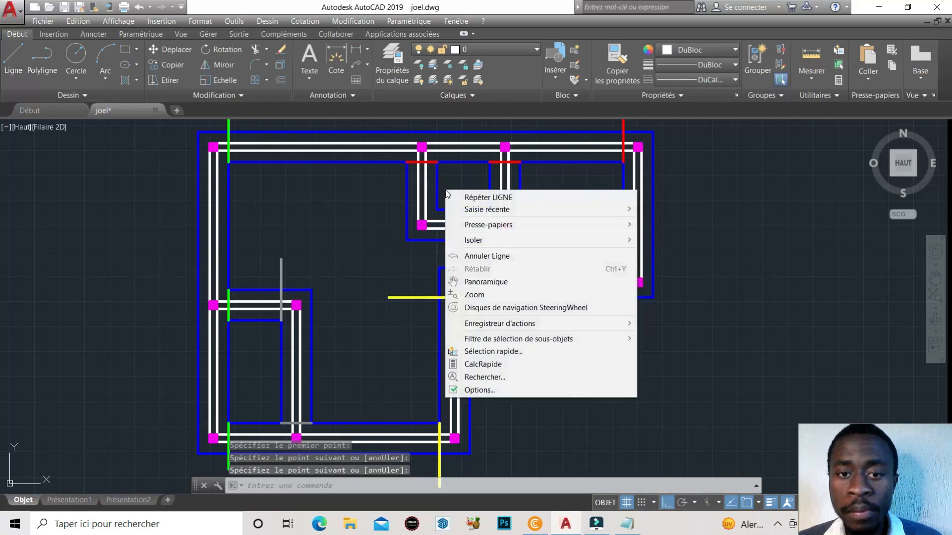
click(480, 198)
click(437, 210)
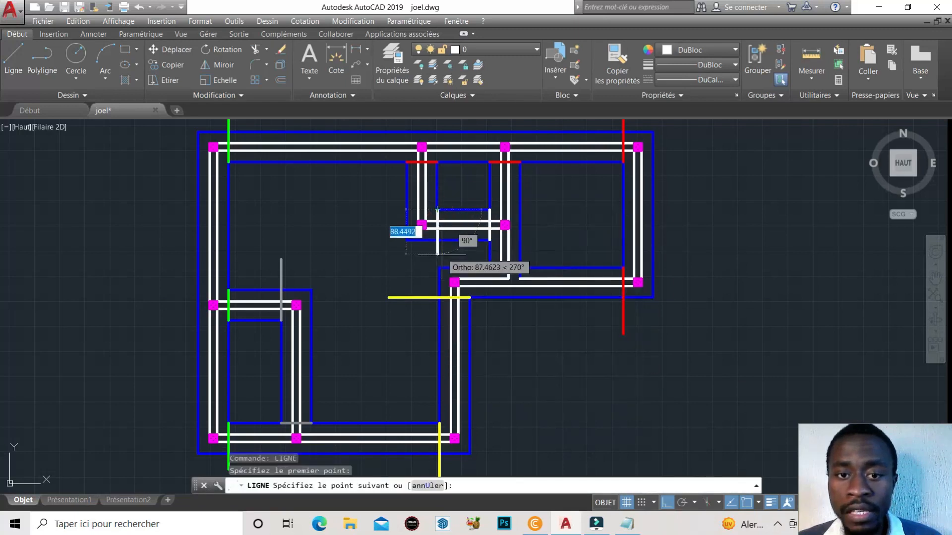
click(437, 254)
right_click(437, 254)
click(472, 262)
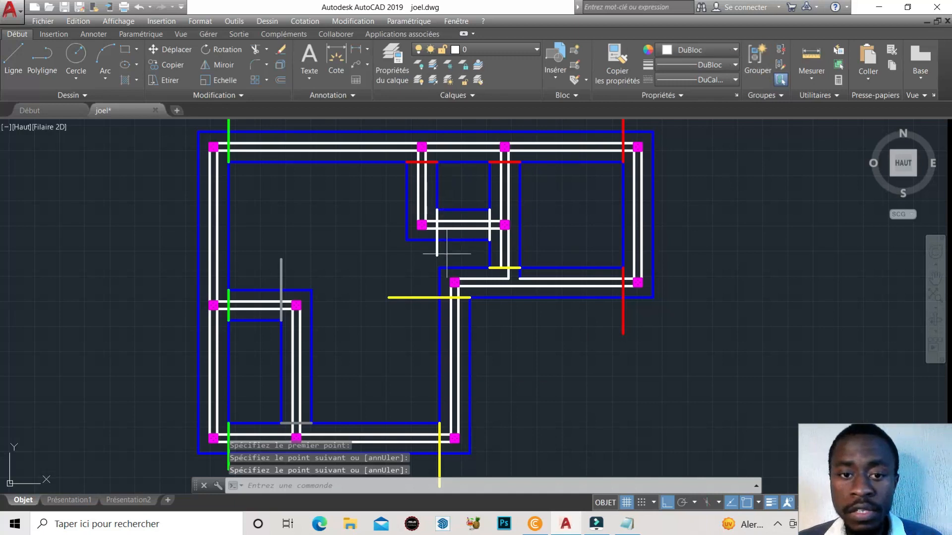
- Set the color of the left vertical line across the small upper room's lower wall to Cyan
click(436, 238)
click(699, 49)
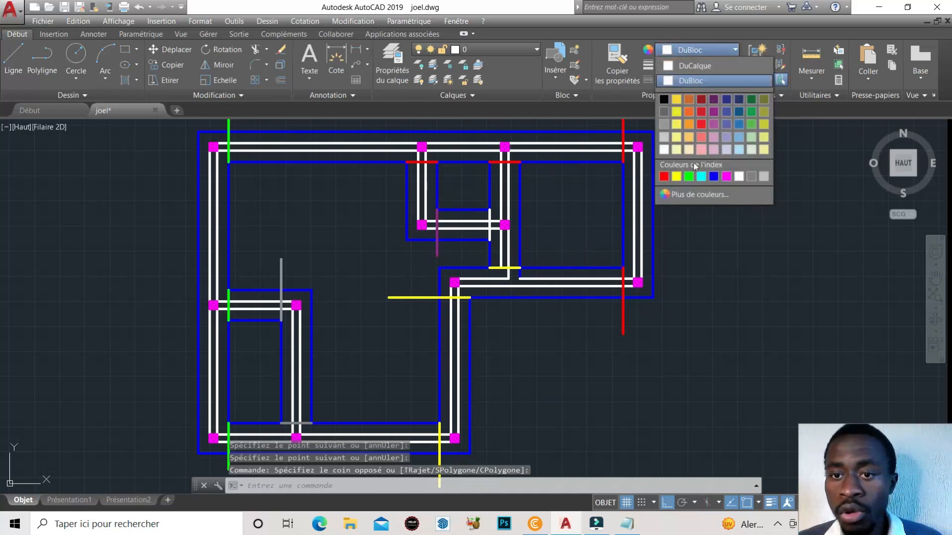
click(700, 176)
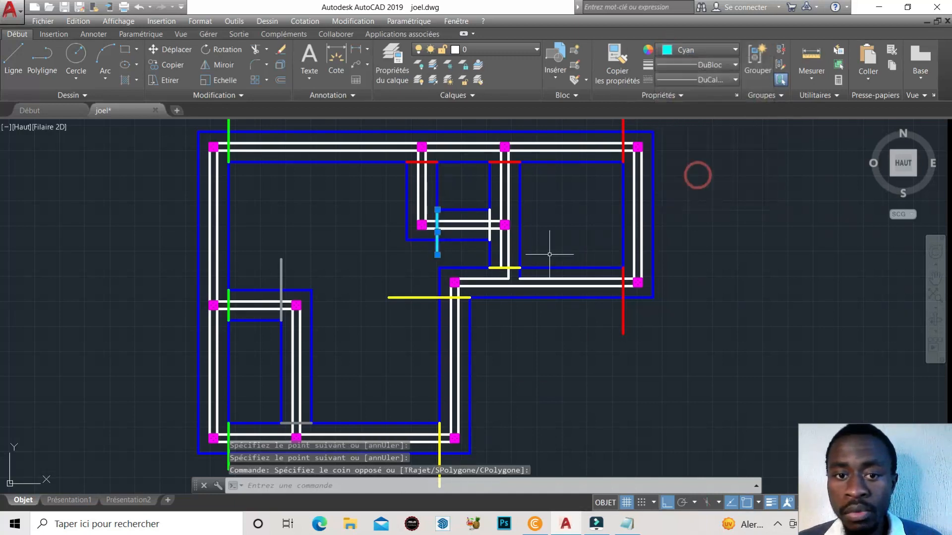
- Set the color of the right vertical line across the small upper room's lower wall to cyan and clear the selection
scroll(489, 243, up, 2)
click(500, 233)
click(485, 231)
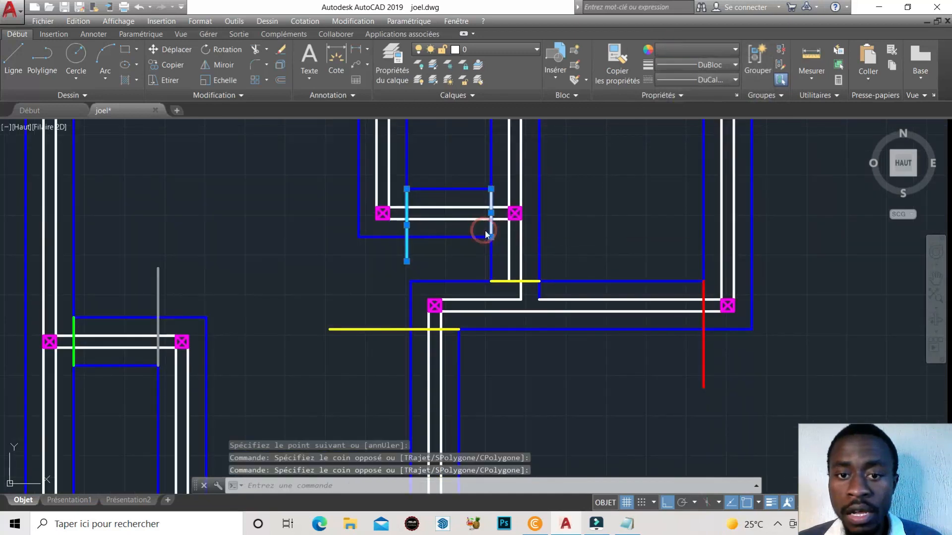
right_click(484, 231)
click(696, 50)
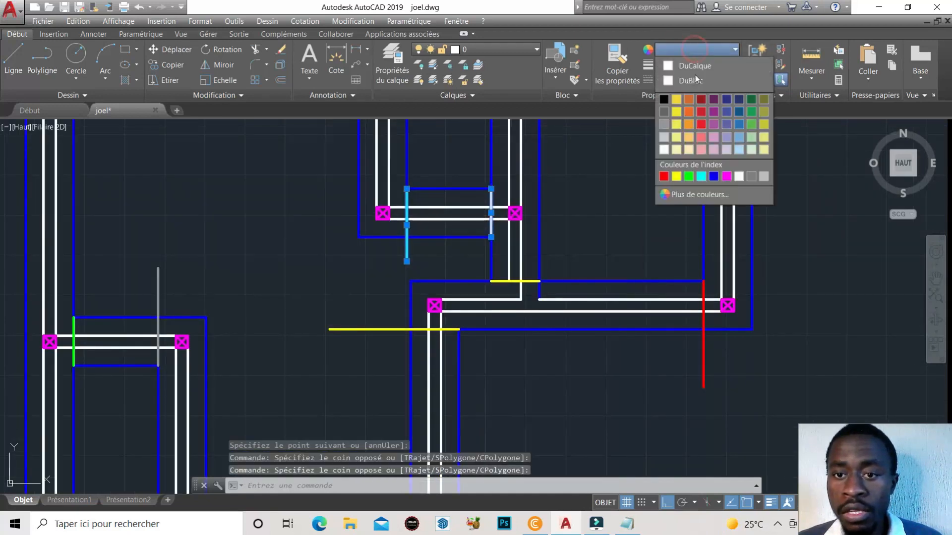
click(703, 176)
key(Escape)
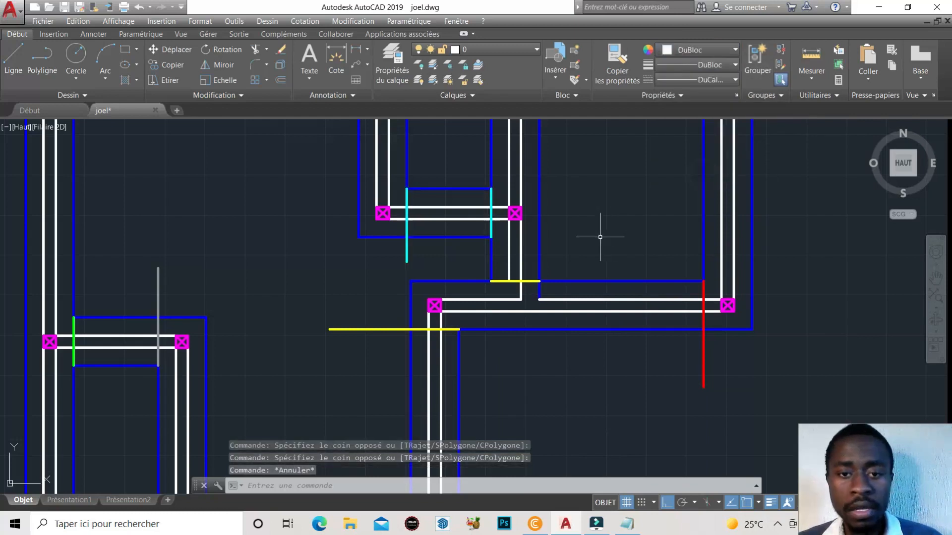
- Review the colored lines across the plan's walls, including the yellow horizontal line at the main room's right wall
scroll(601, 238, down, 4)
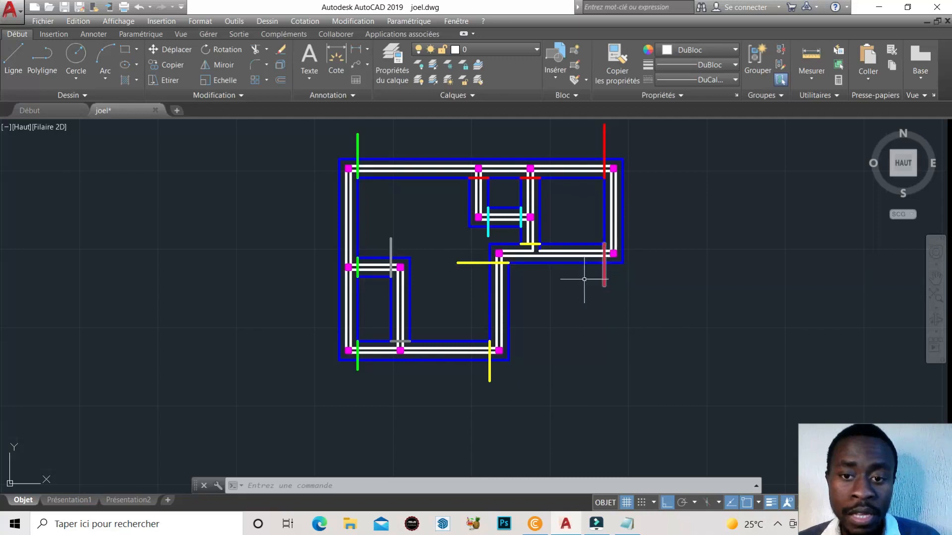
drag(440, 239, 470, 277)
click(467, 270)
click(443, 237)
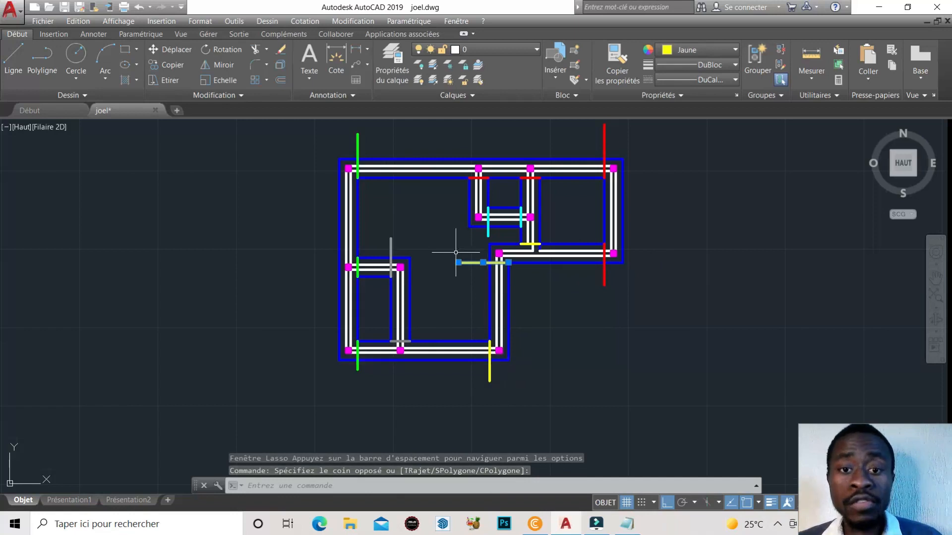
key(Escape)
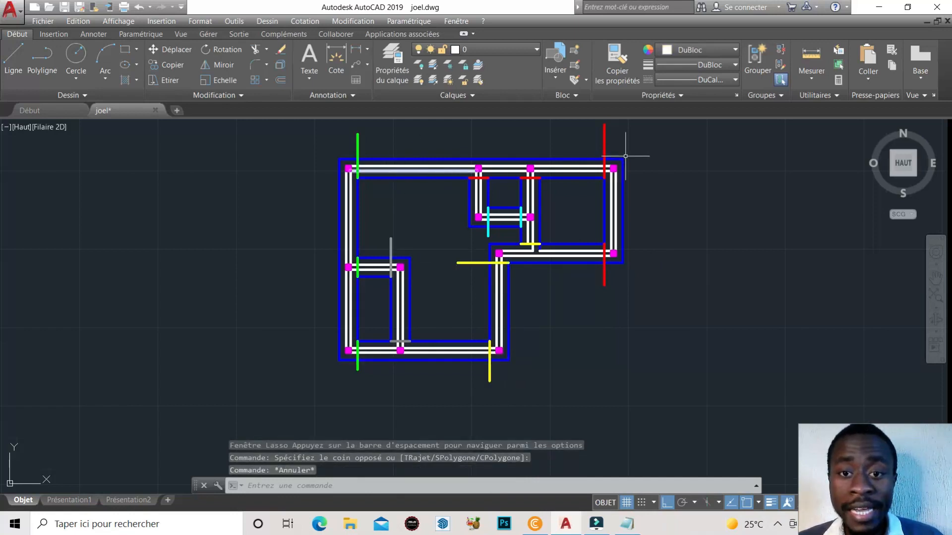
scroll(456, 209, down, 2)
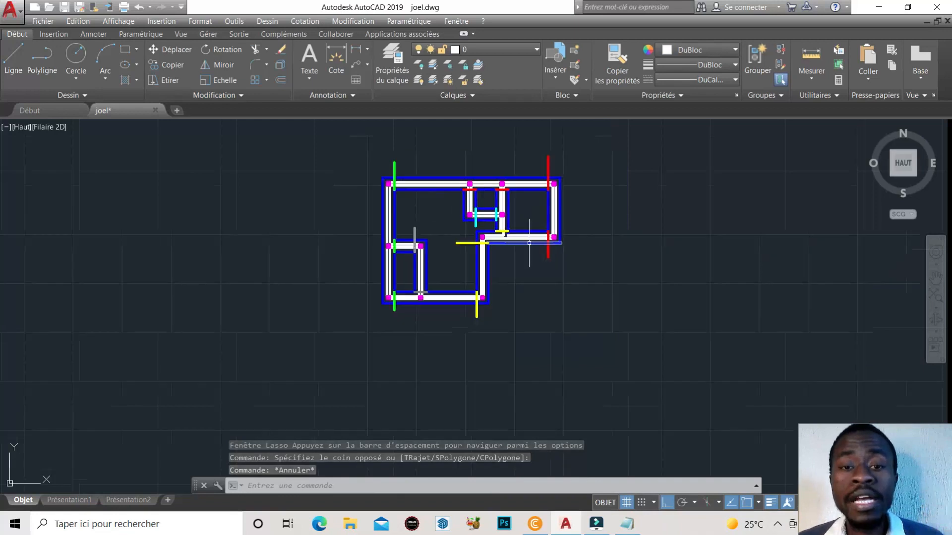
scroll(528, 242, up, 2)
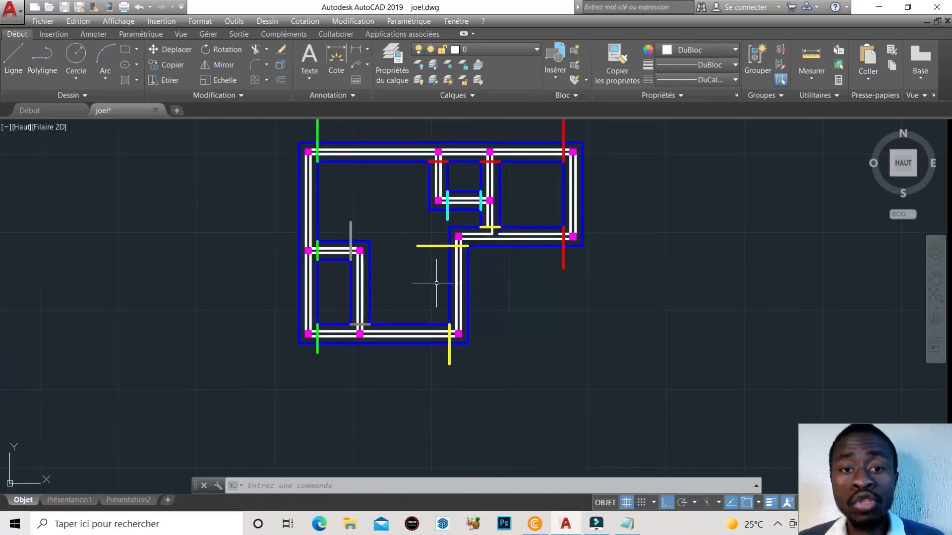
scroll(437, 283, down, 2)
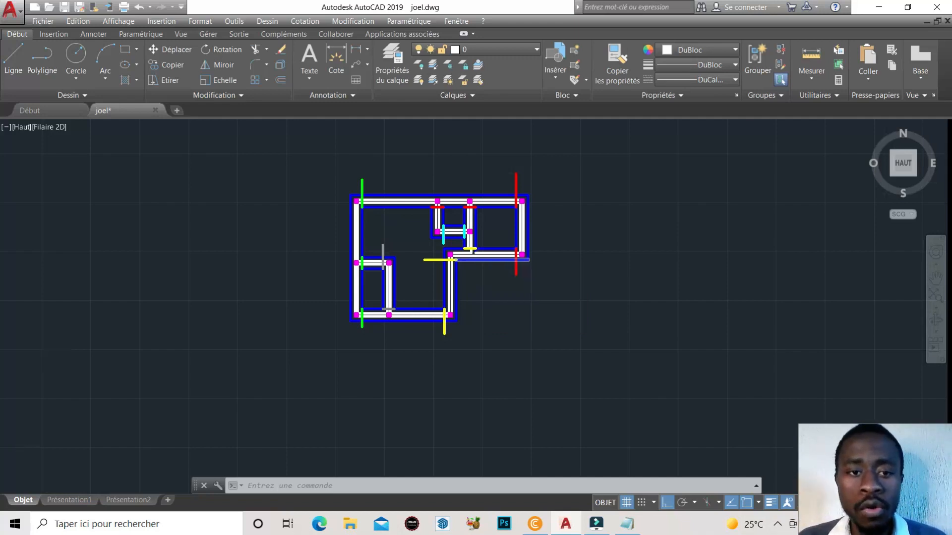
scroll(382, 297, up, 2)
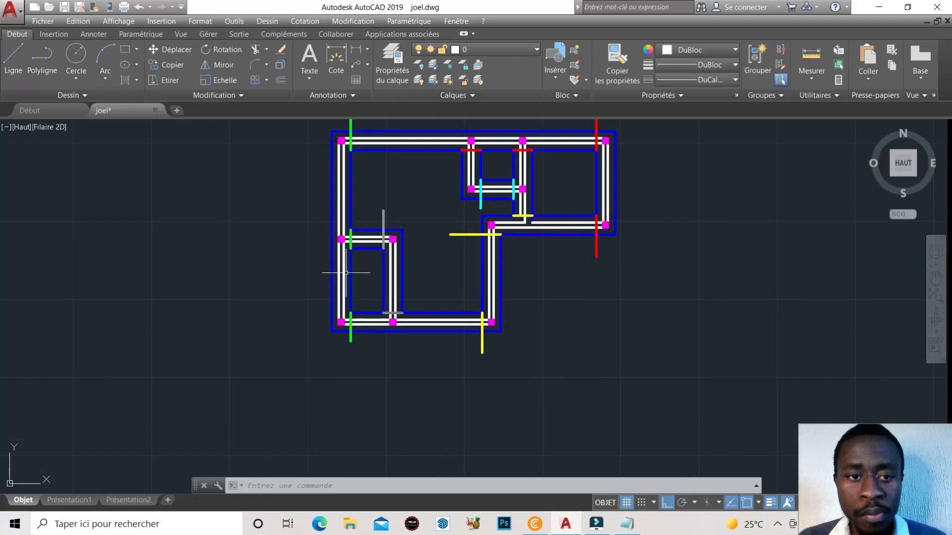
scroll(386, 233, down, 2)
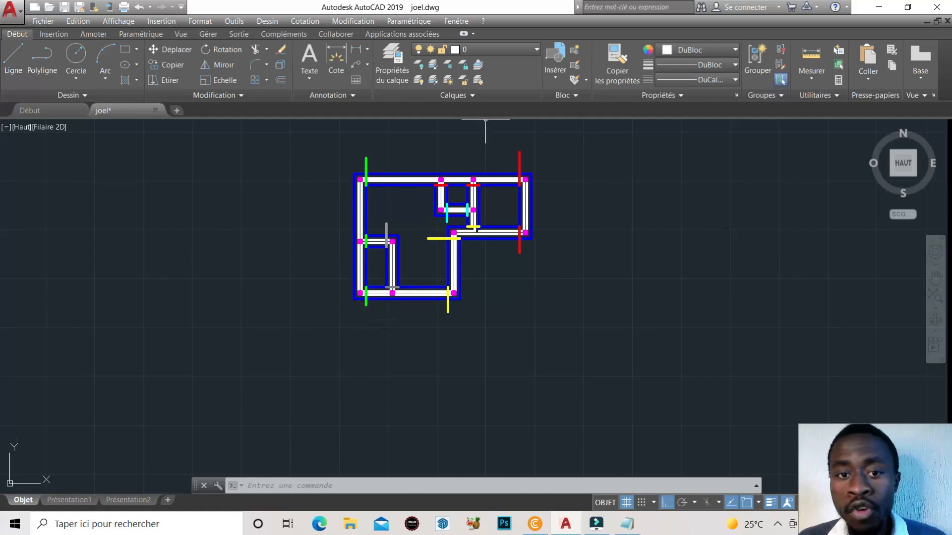
- Measure the plan's left outer blue edge from the upper to the lower corner and note "la fouille : 6.40+" in Notepad
click(813, 83)
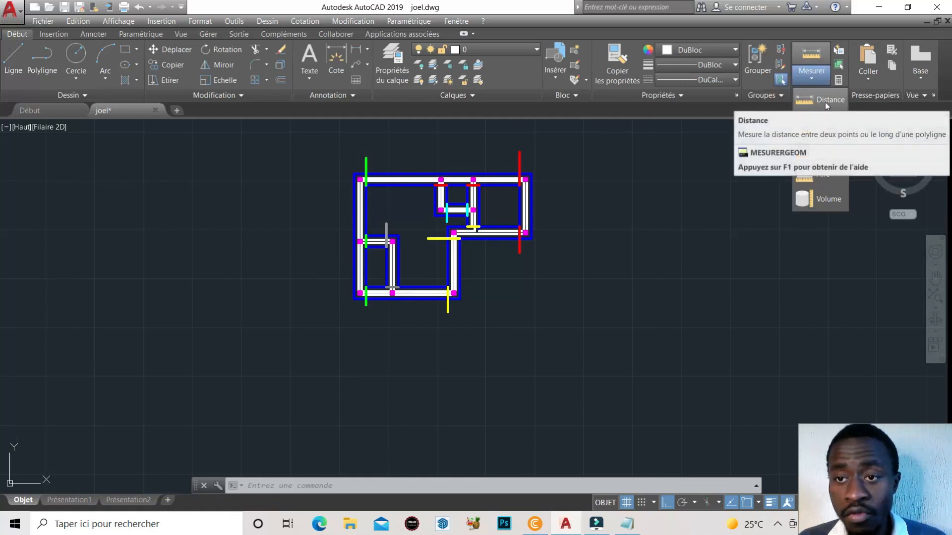
click(825, 102)
scroll(348, 183, up, 2)
scroll(348, 183, up, 2)
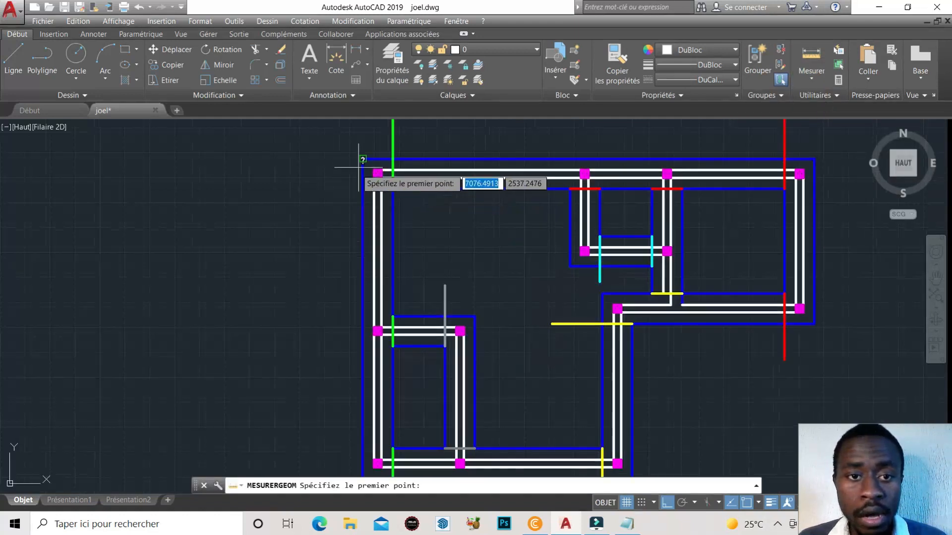
click(361, 154)
scroll(363, 164, down, 4)
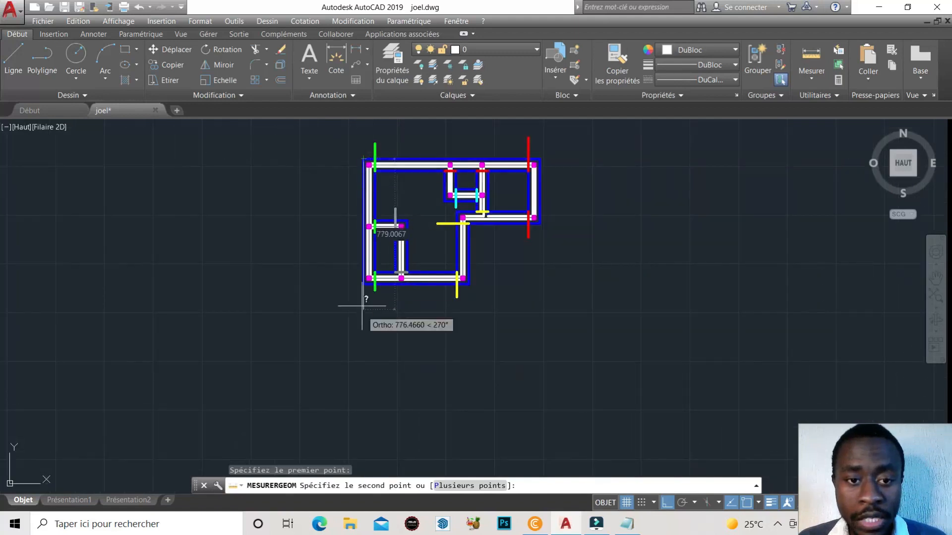
scroll(360, 293, up, 4)
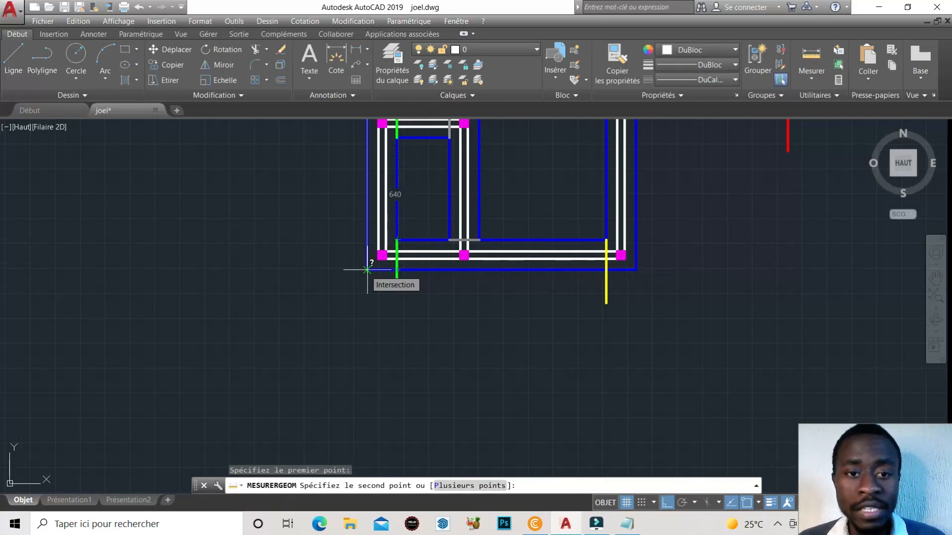
scroll(367, 270, down, 4)
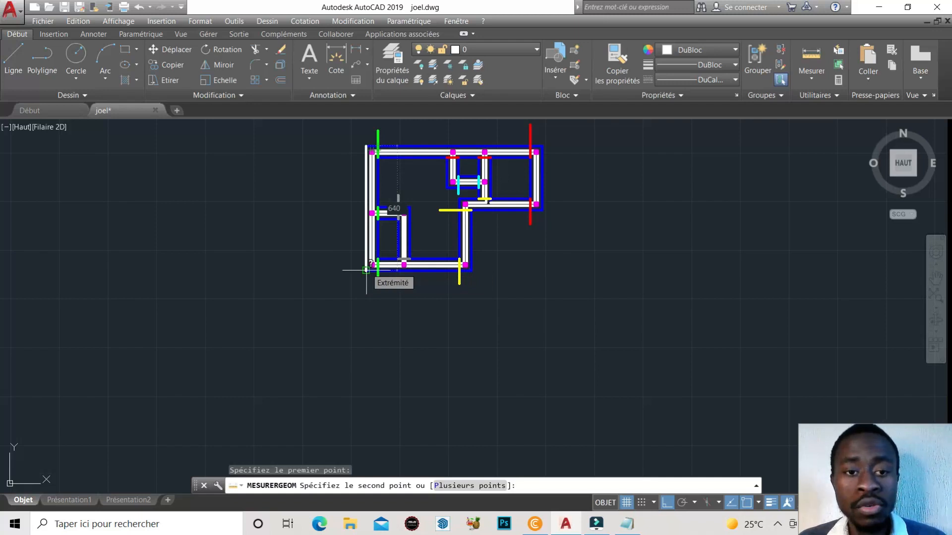
key(Escape)
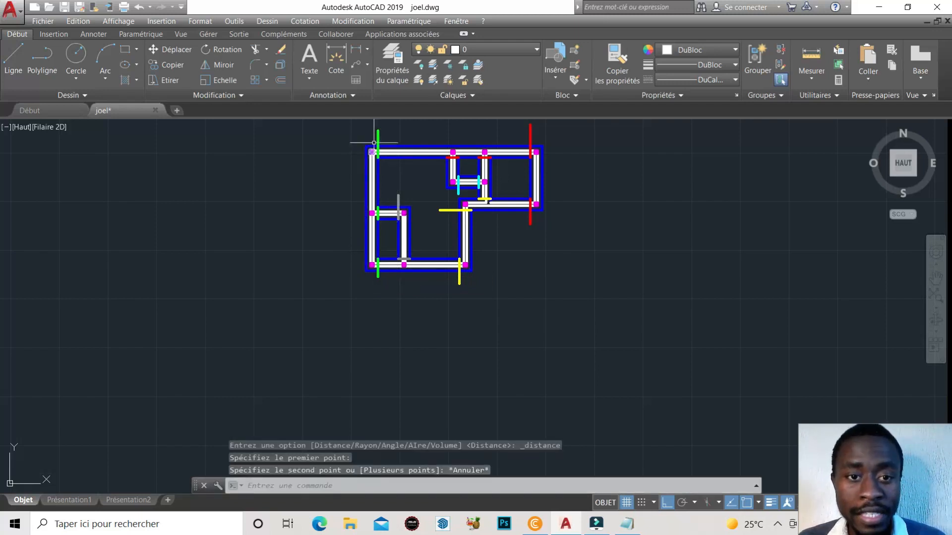
click(627, 525)
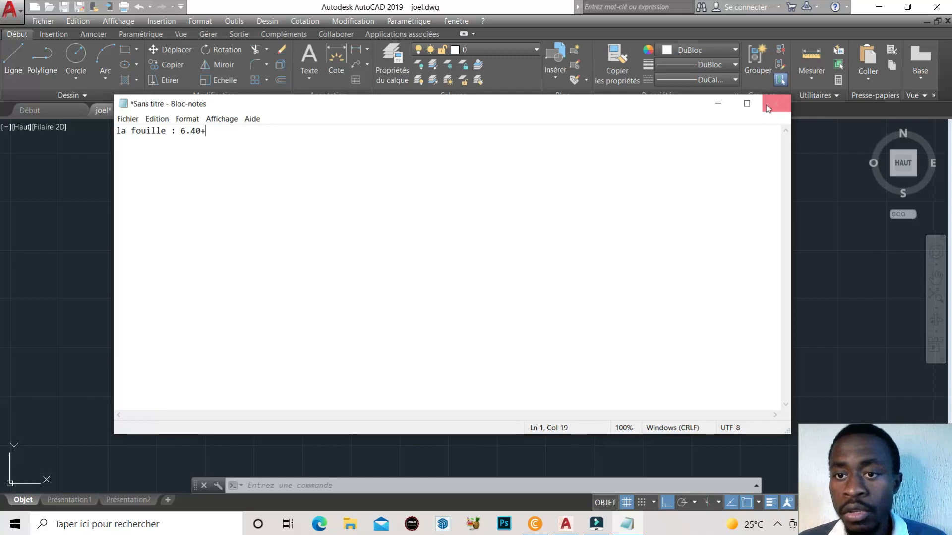
click(717, 103)
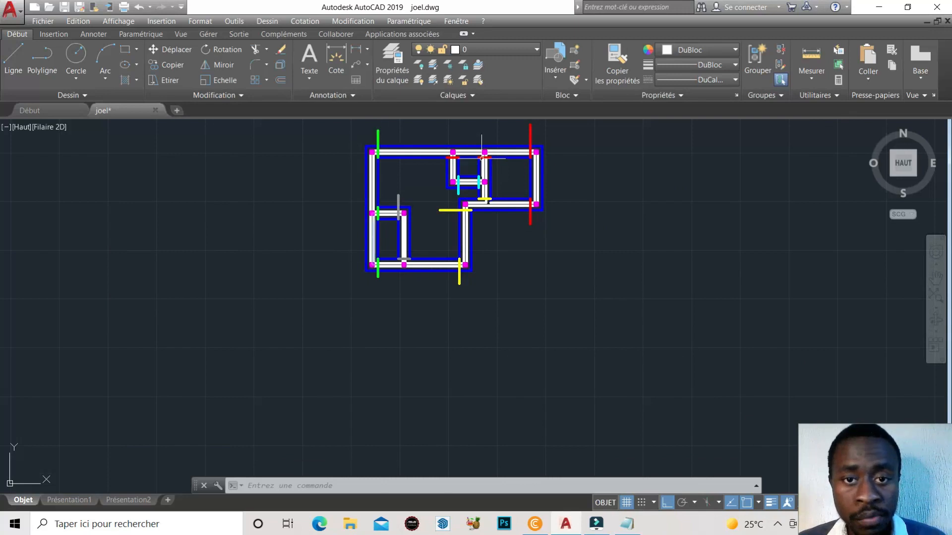
- Select the green and red vertical lines crossing the plan's upper wall to mark the span between them
scroll(488, 134, up, 2)
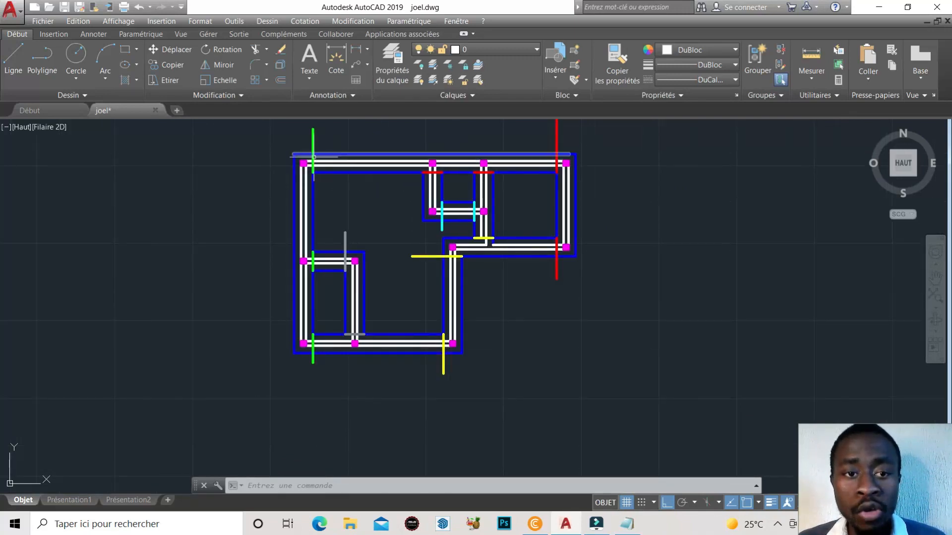
click(319, 137)
drag(309, 134, 303, 141)
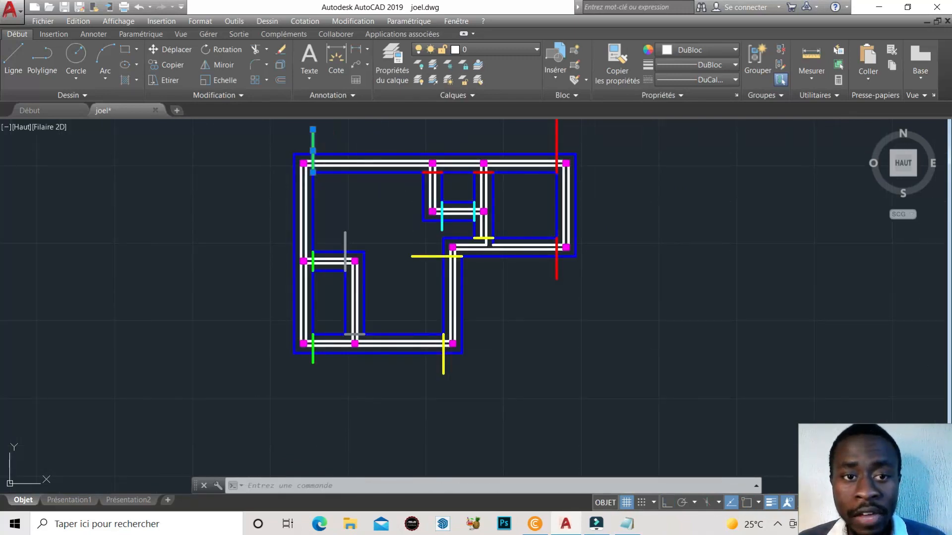
drag(583, 140, 529, 149)
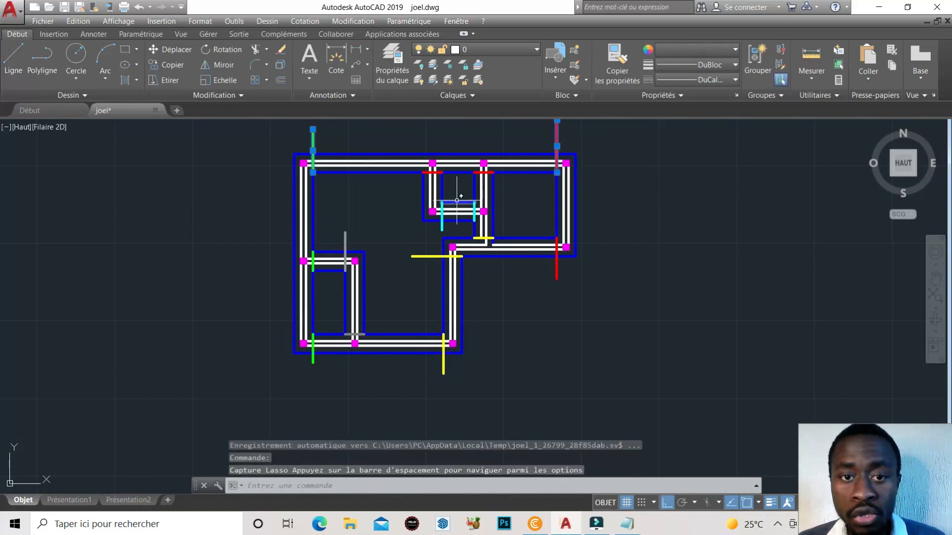
- Measure the upper wall's outer blue edge between the green and red lines and add 7.85 to the Notepad sum
click(811, 73)
click(811, 98)
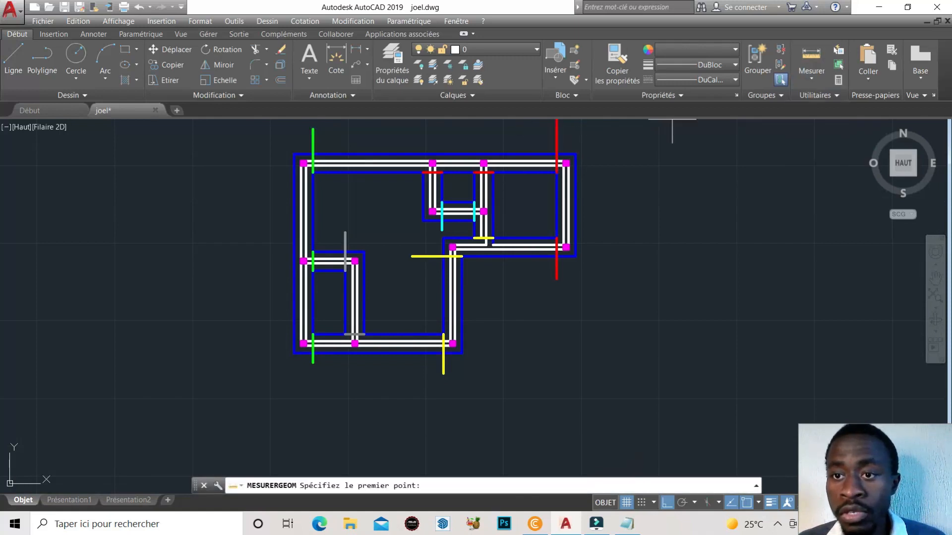
scroll(473, 144, up, 2)
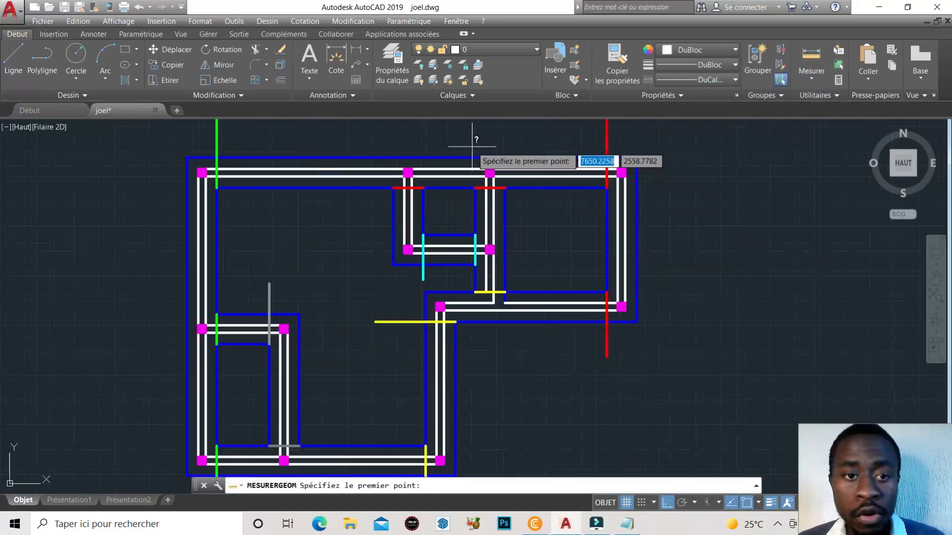
click(216, 157)
scroll(225, 162, down, 2)
scroll(409, 156, up, 2)
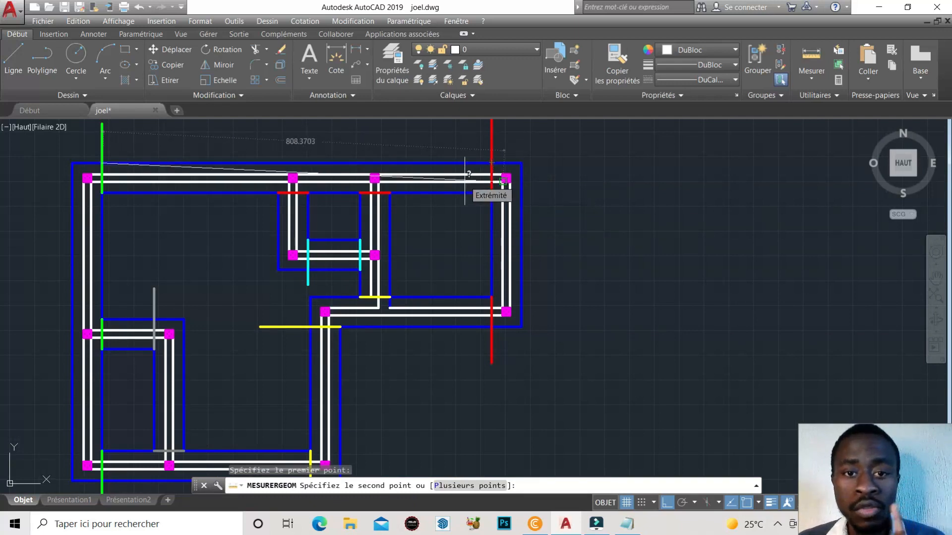
click(627, 523)
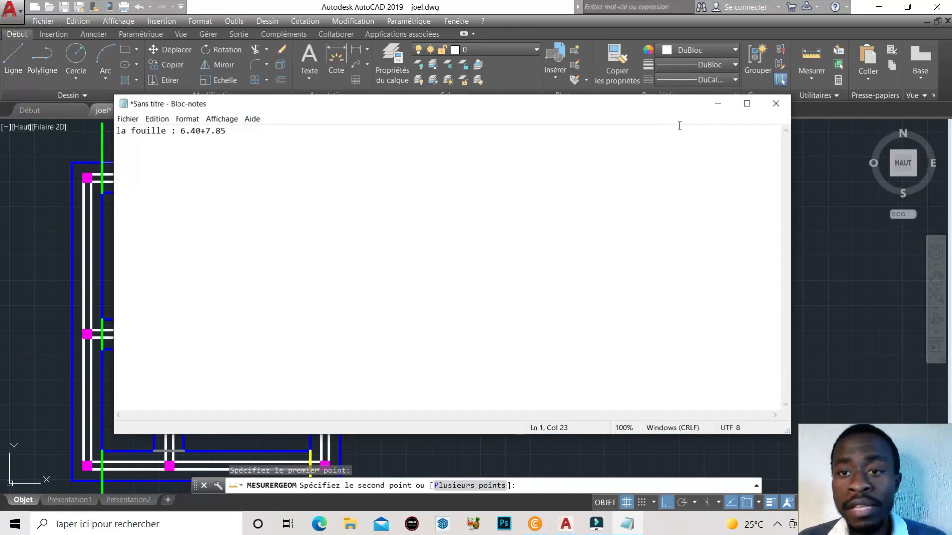
click(717, 105)
scroll(525, 195, down, 2)
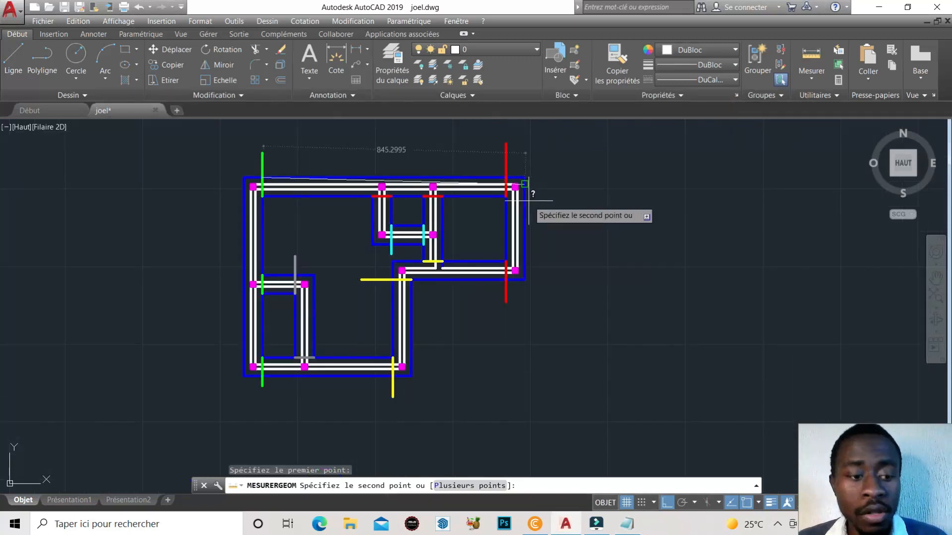
key(Escape)
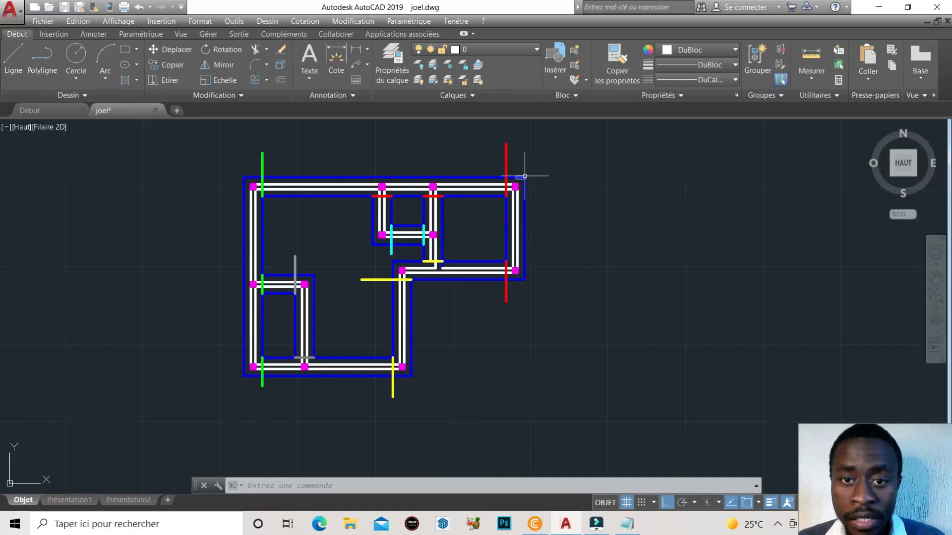
- Measure the upper-right room's right outer blue edge from corner to corner and append +3.30 to the Notepad sum
click(811, 79)
click(816, 99)
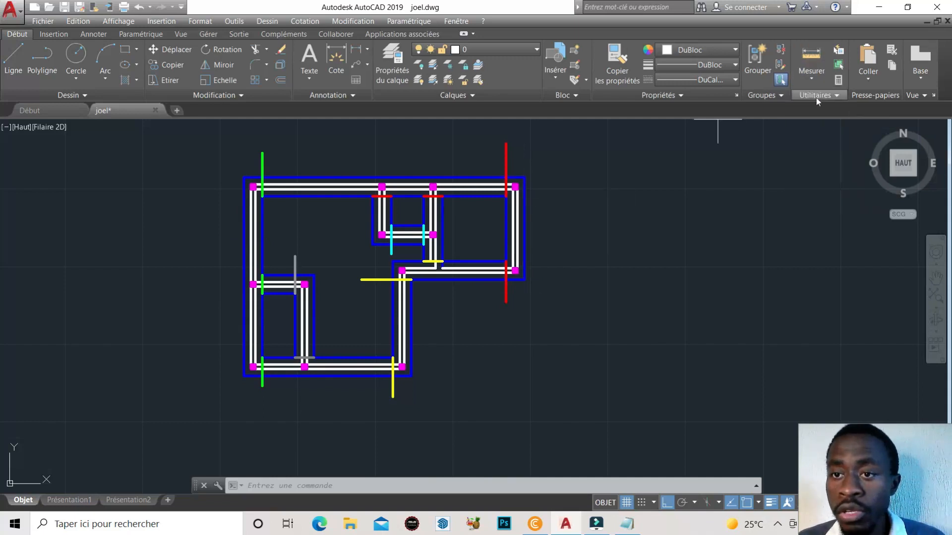
click(524, 177)
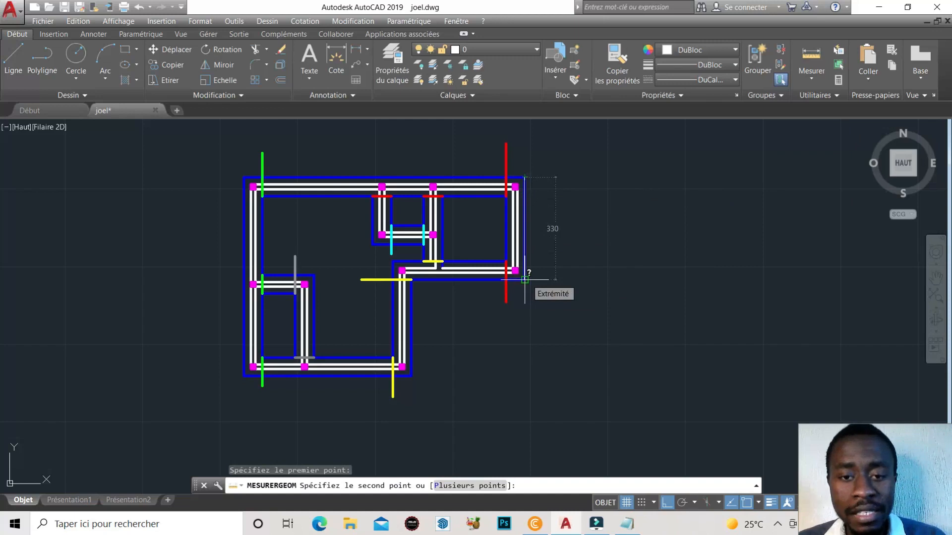
click(626, 524)
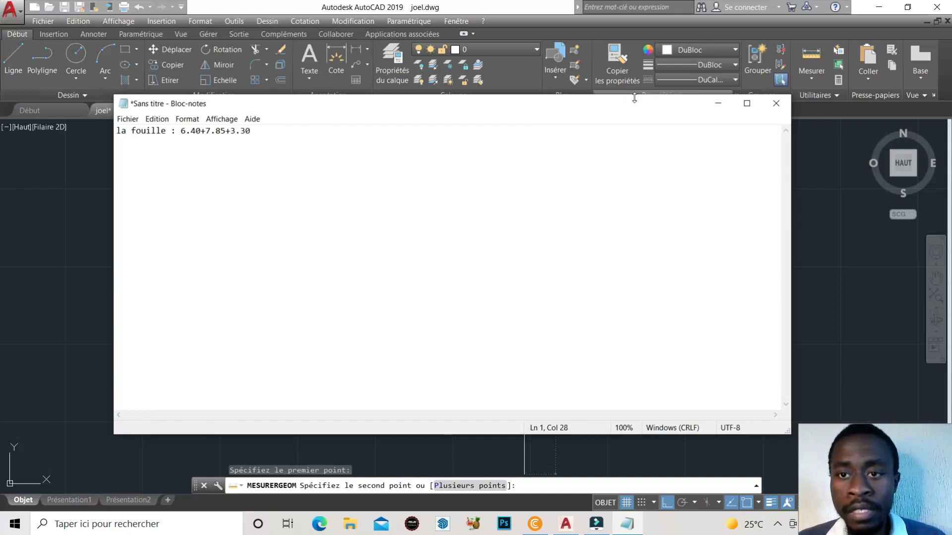
click(717, 103)
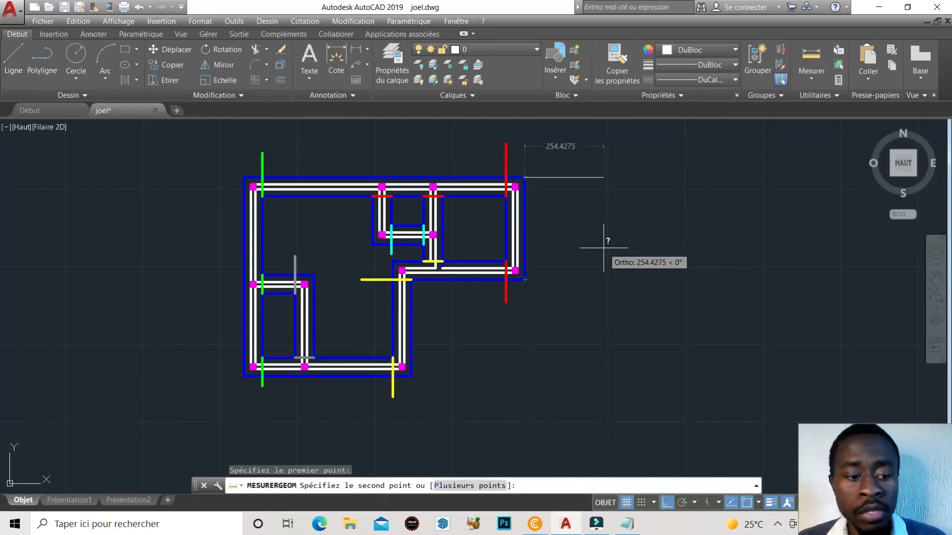
key(Escape)
drag(203, 226, 271, 247)
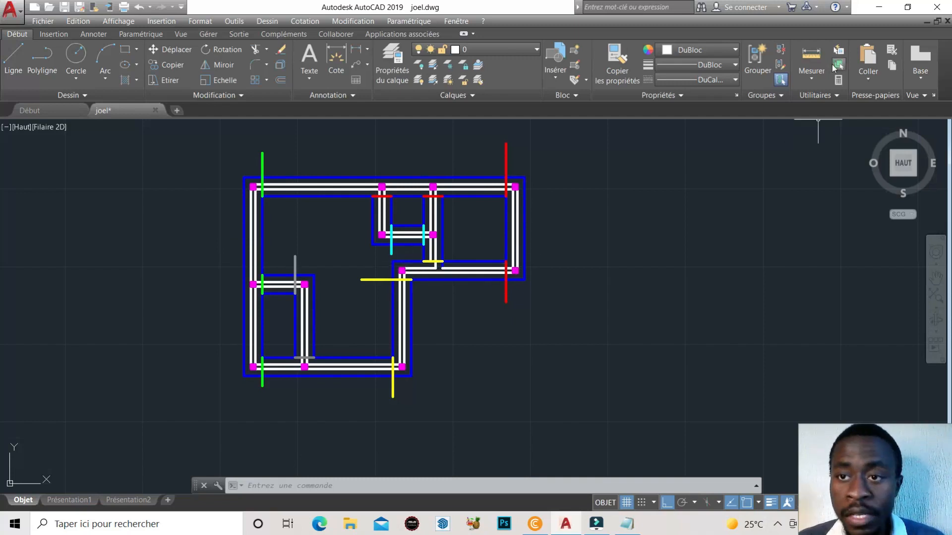
- Measure the upper-right room's lower outer edge from the red line to the main room's inner blue edge and append +3.65 in Notepad
click(820, 86)
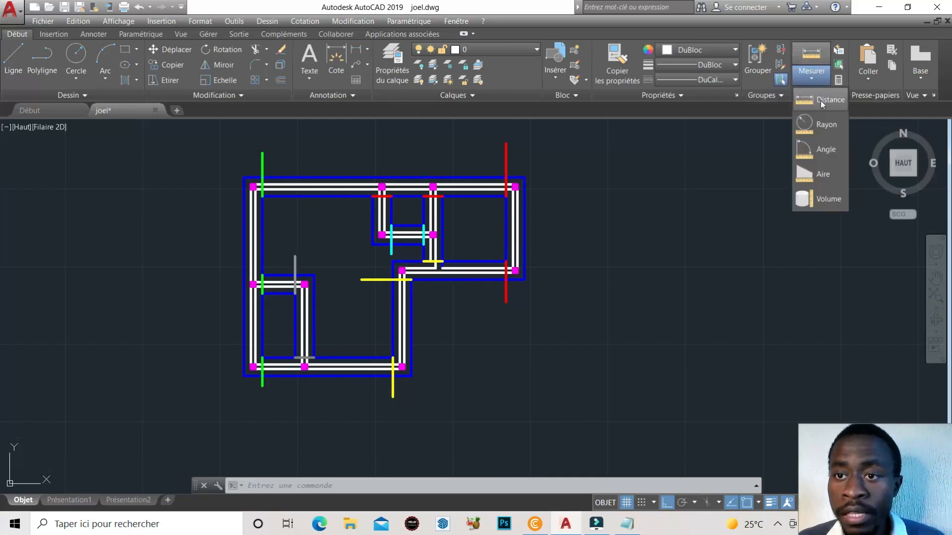
click(822, 101)
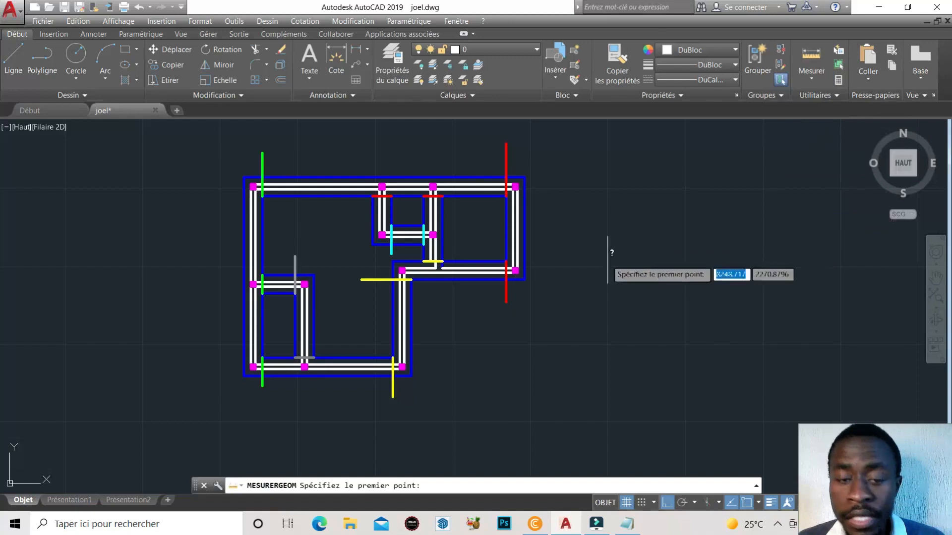
click(506, 280)
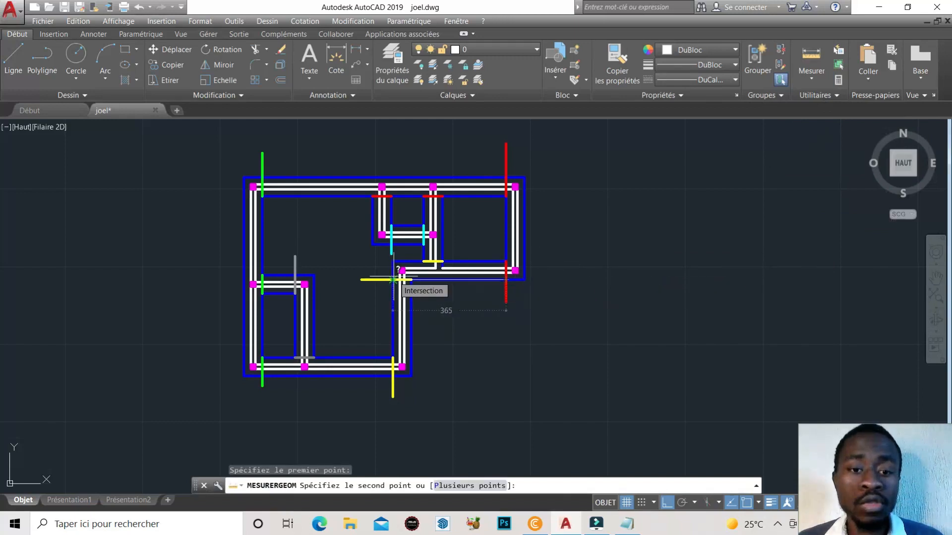
click(627, 523)
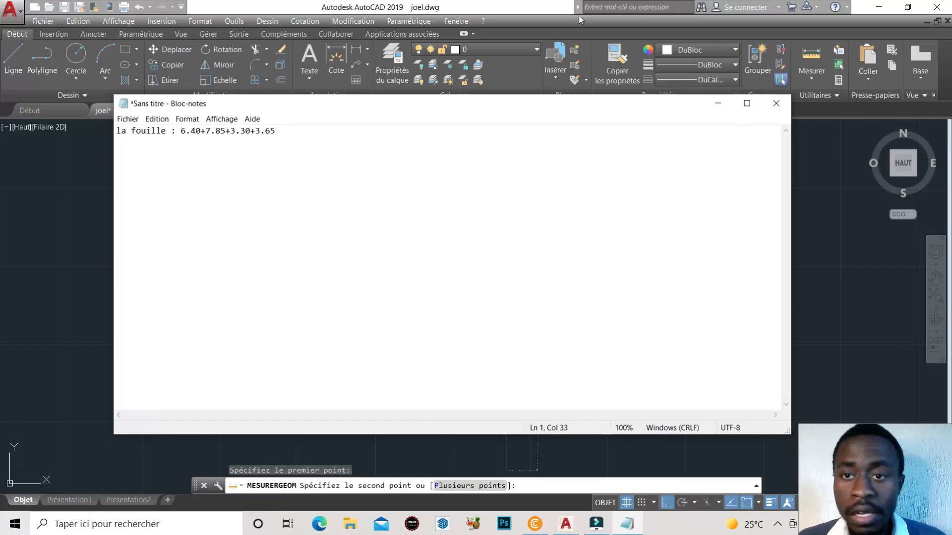
click(718, 103)
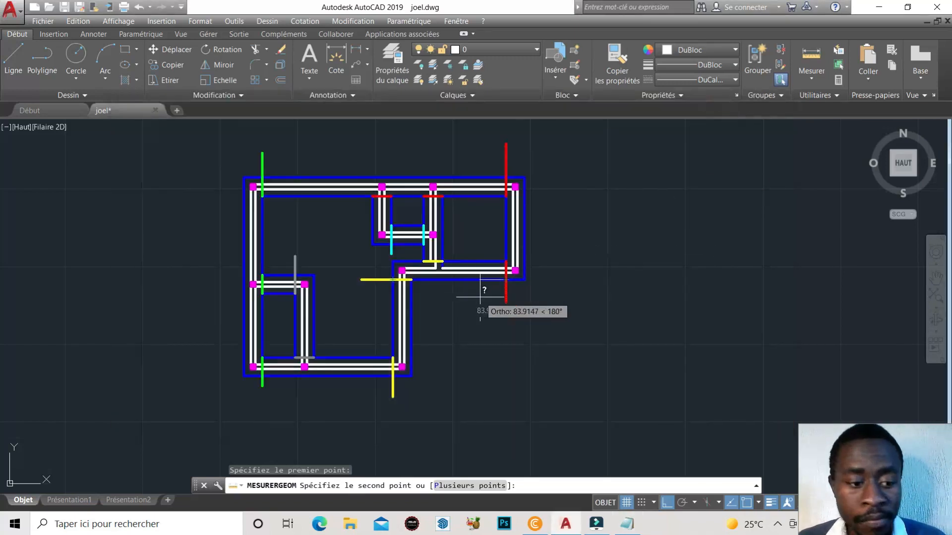
key(Escape)
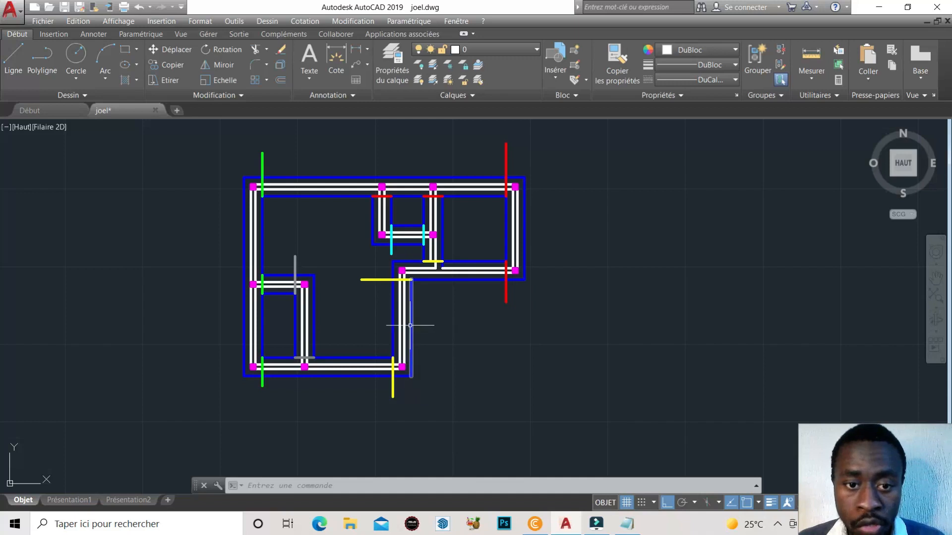
- Measure the main room's right outer blue edge down to its lower corner and append +3.10 to the Notepad sum
click(810, 81)
click(819, 102)
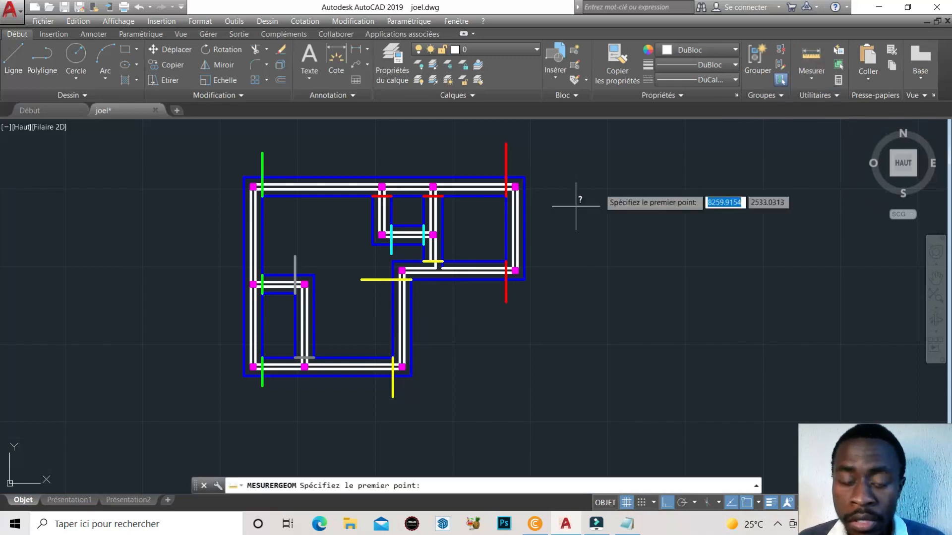
click(411, 280)
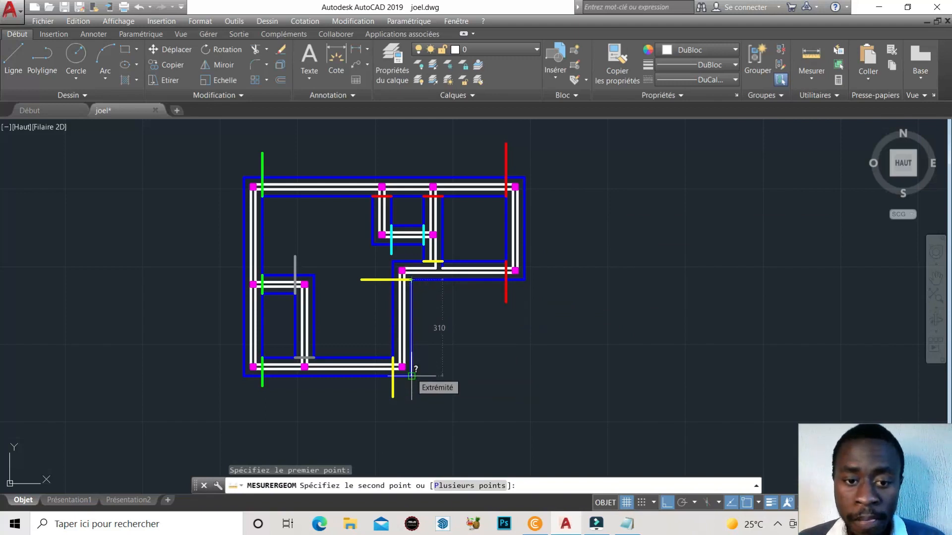
key(Escape)
key(alt+Tab)
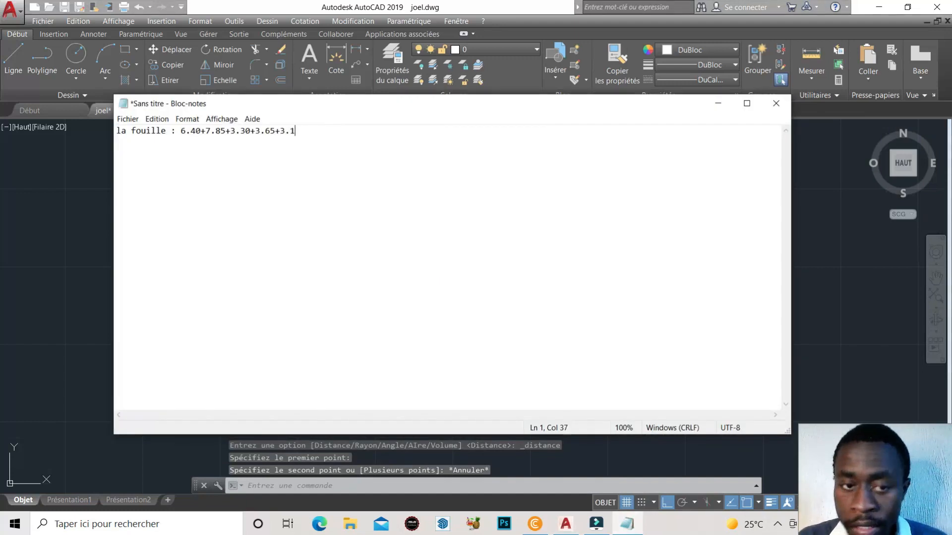
click(717, 103)
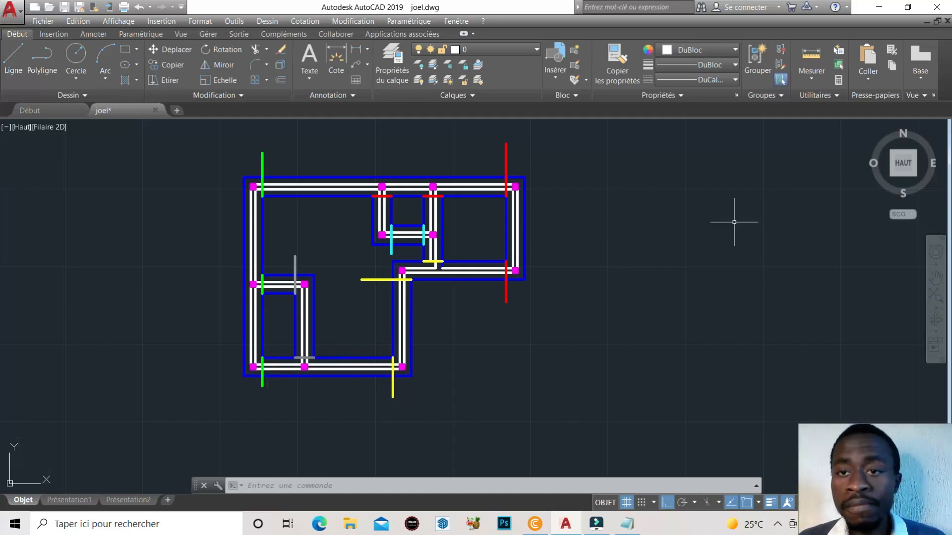
- Measure the lower wall's outer blue edge between the yellow and green lines and append +4.20 to the Notepad sum
click(824, 78)
click(827, 101)
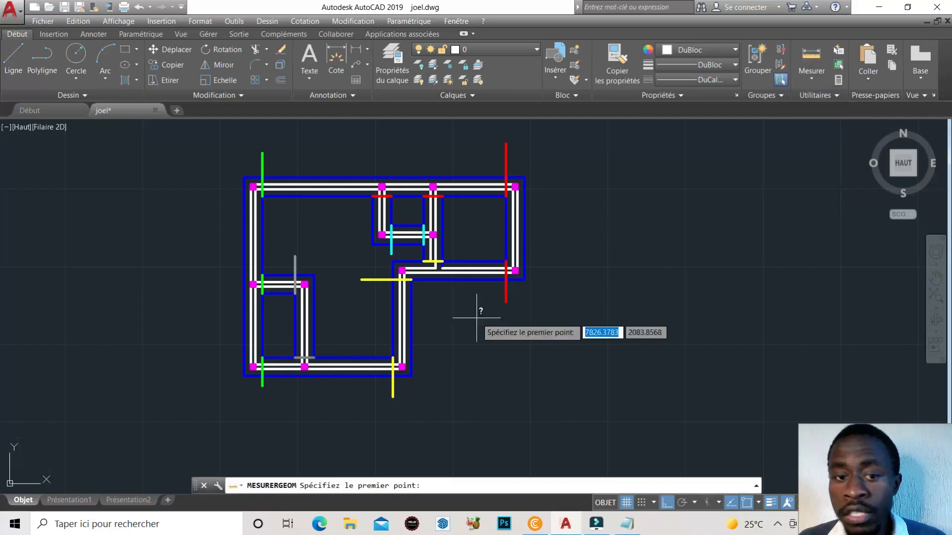
click(394, 376)
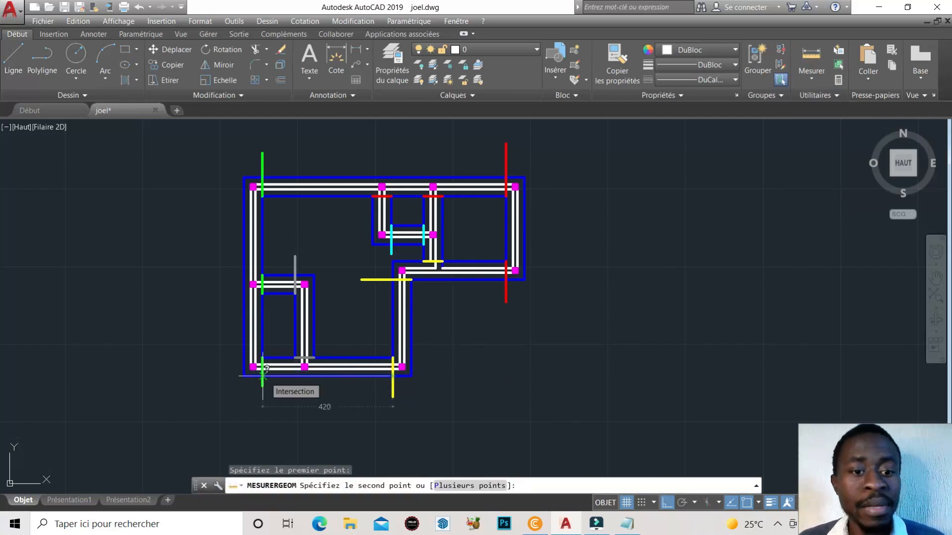
click(627, 524)
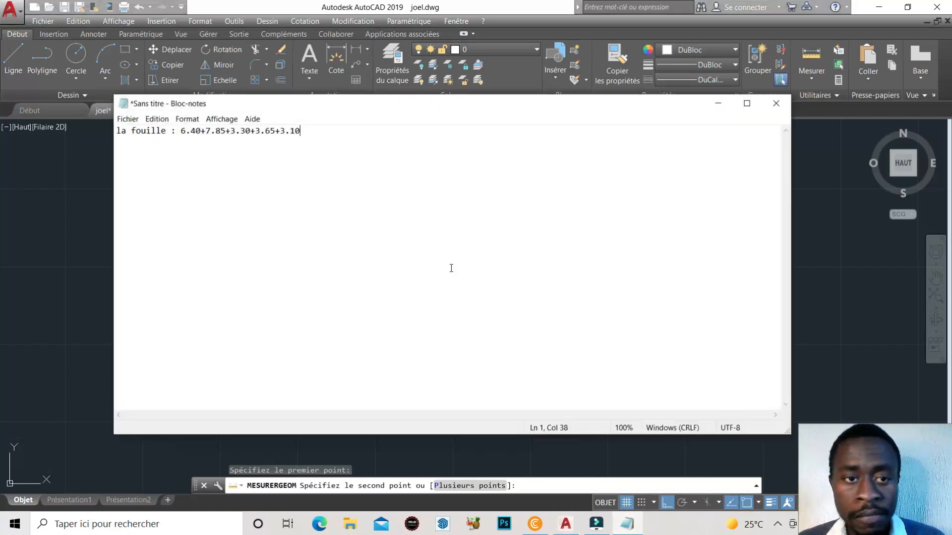
text(+4.20)
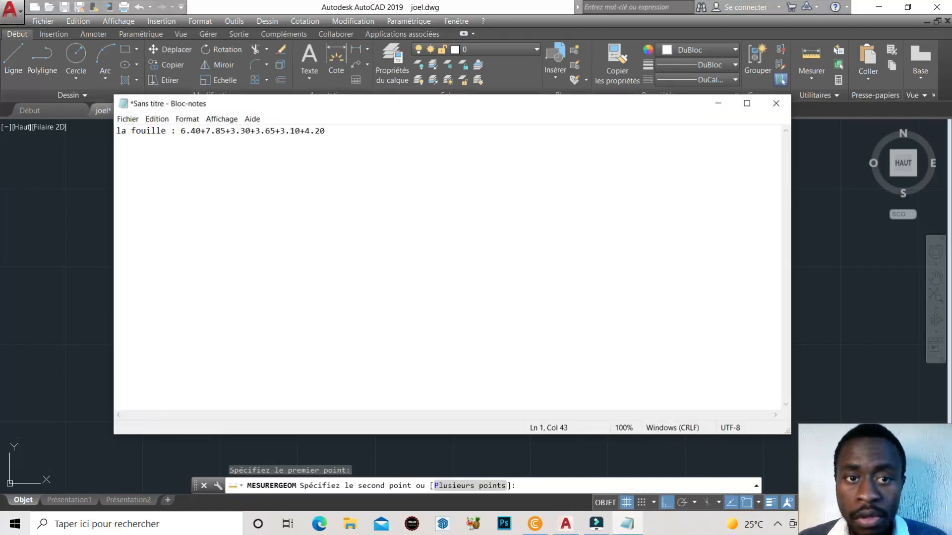
click(717, 103)
key(Escape)
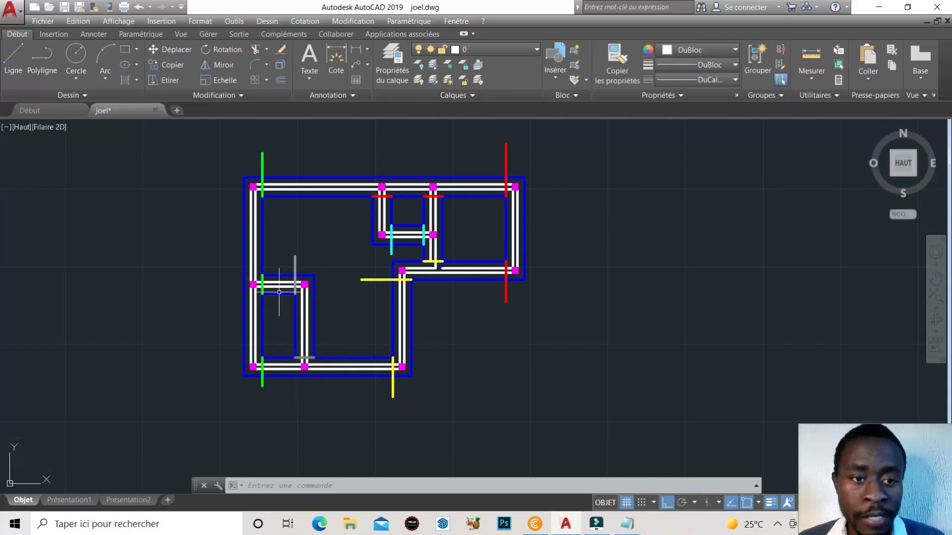
- Measure the lower-left room's upper outer blue edge between the green and grey lines and append +1.05 to the Notepad sum
click(819, 83)
click(815, 120)
scroll(254, 316, up, 2)
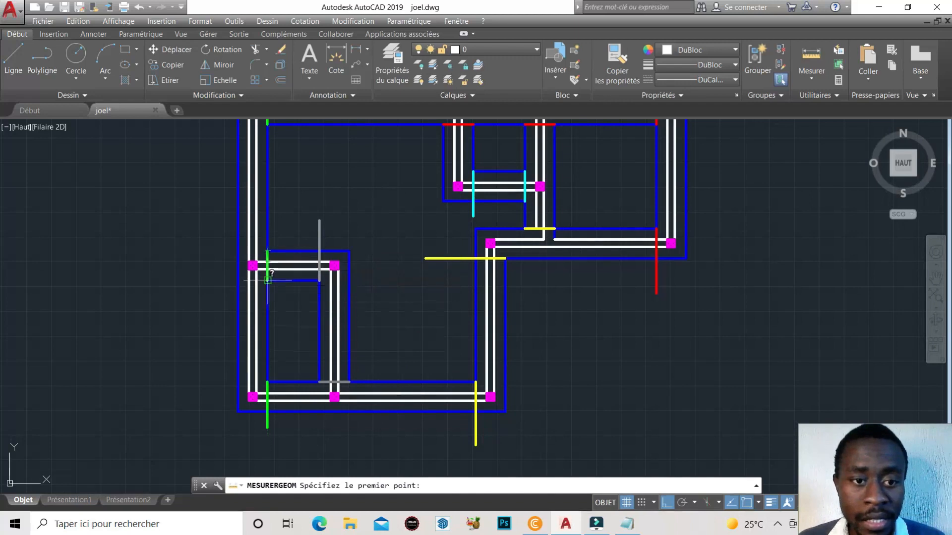
click(267, 251)
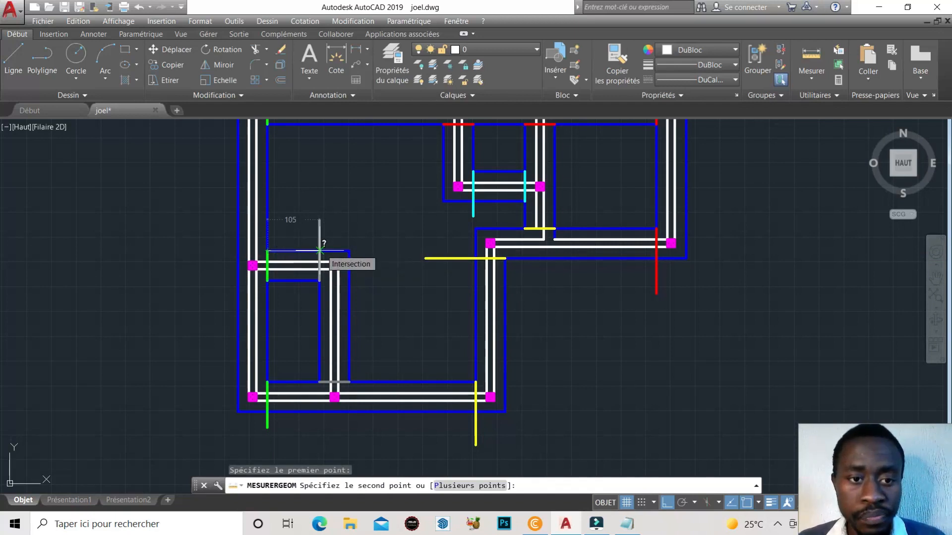
key(Escape)
click(627, 523)
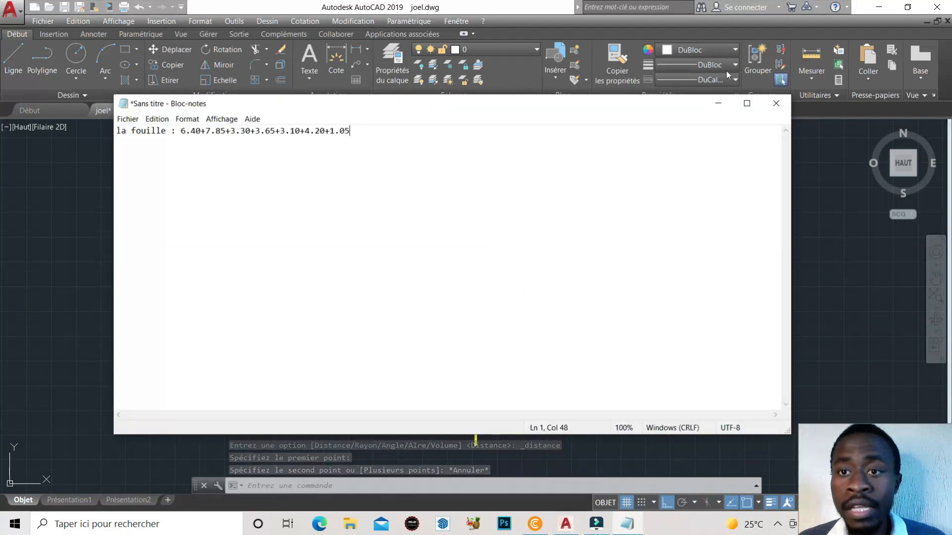
click(718, 104)
- Measure the lower-left room's right outer blue edge from its upper corner to the grey line and append +2.65 in Notepad
click(812, 76)
click(819, 99)
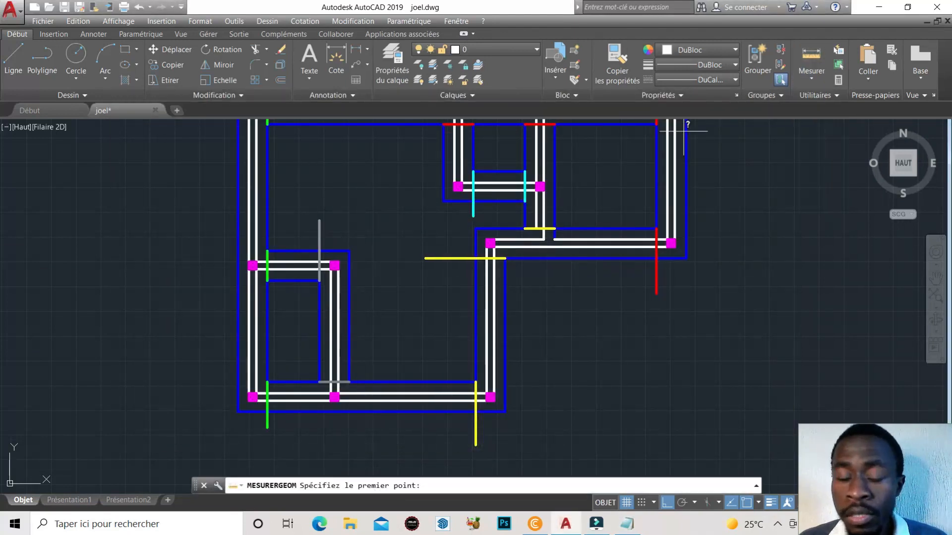
click(349, 250)
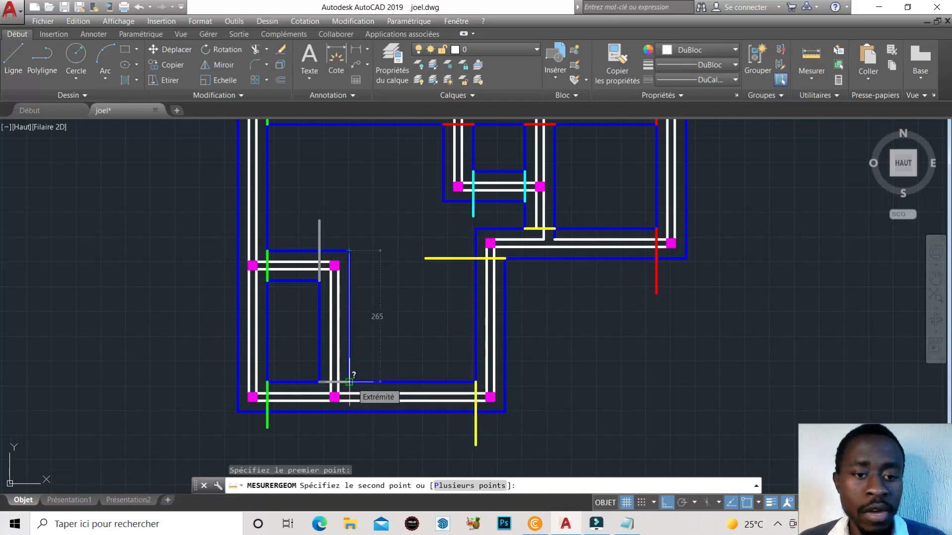
key(Escape)
click(627, 524)
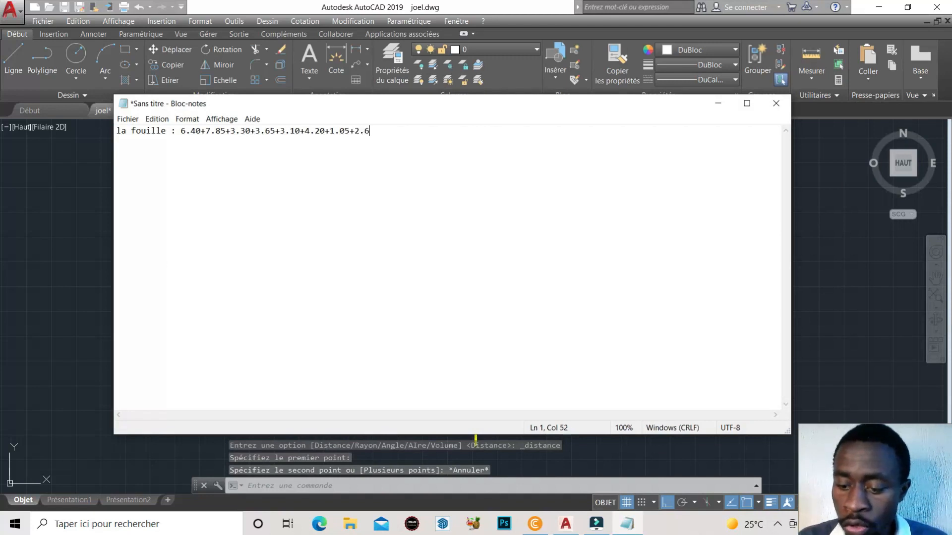
text(5)
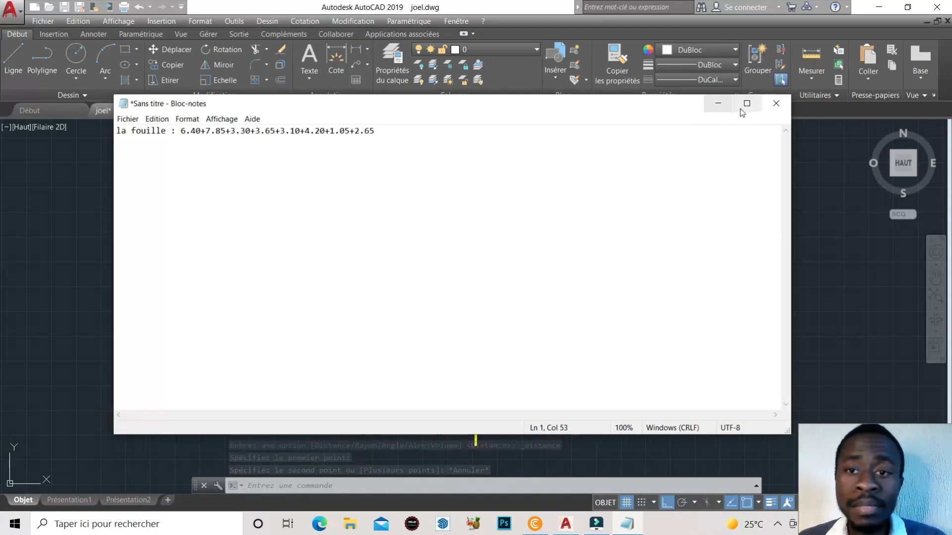
click(719, 104)
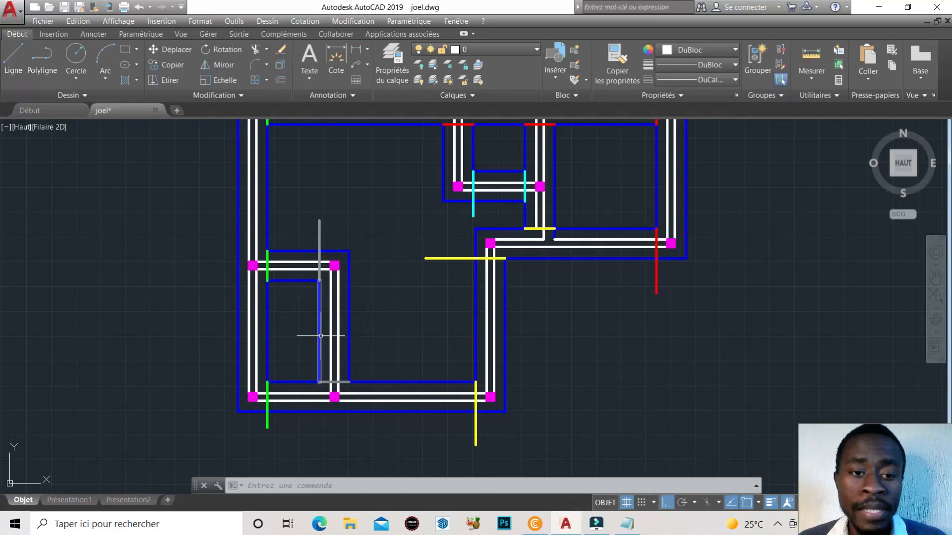
- Measure the upper-right room's left blue edge from the yellow line to the red line and append +2.10 to the Notepad sum
scroll(337, 322, down, 2)
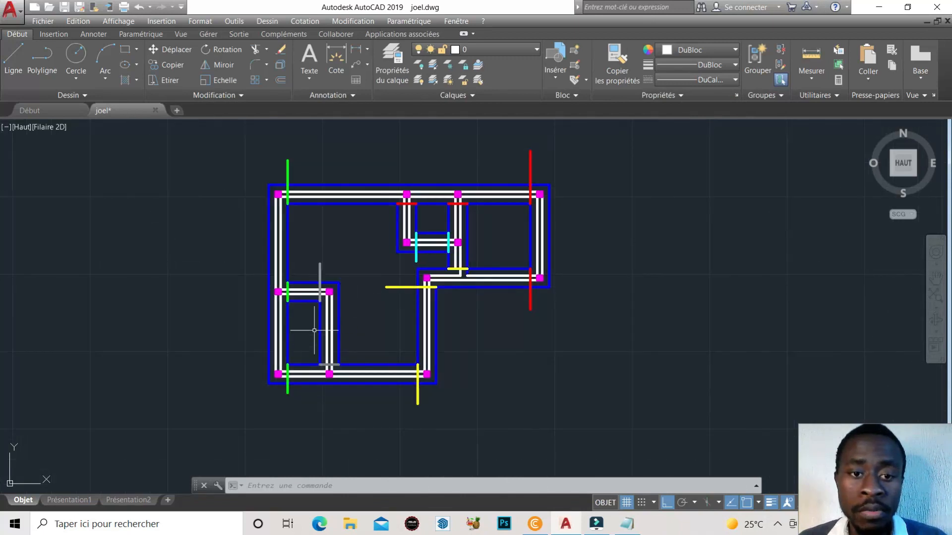
scroll(456, 212, up, 2)
mouse_move(508, 268)
mouse_down()
mouse_move(342, 204)
mouse_move(319, 229)
mouse_move(340, 340)
mouse_up()
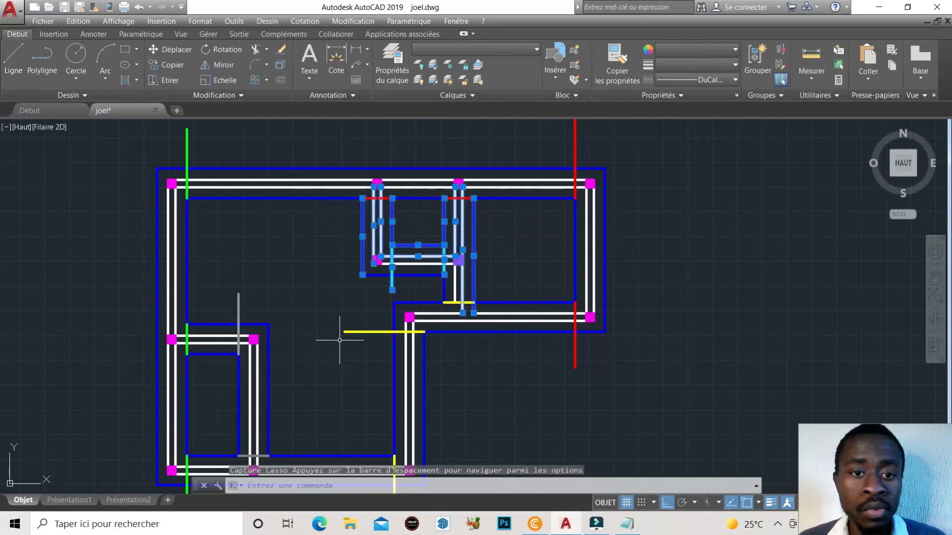
key(Escape)
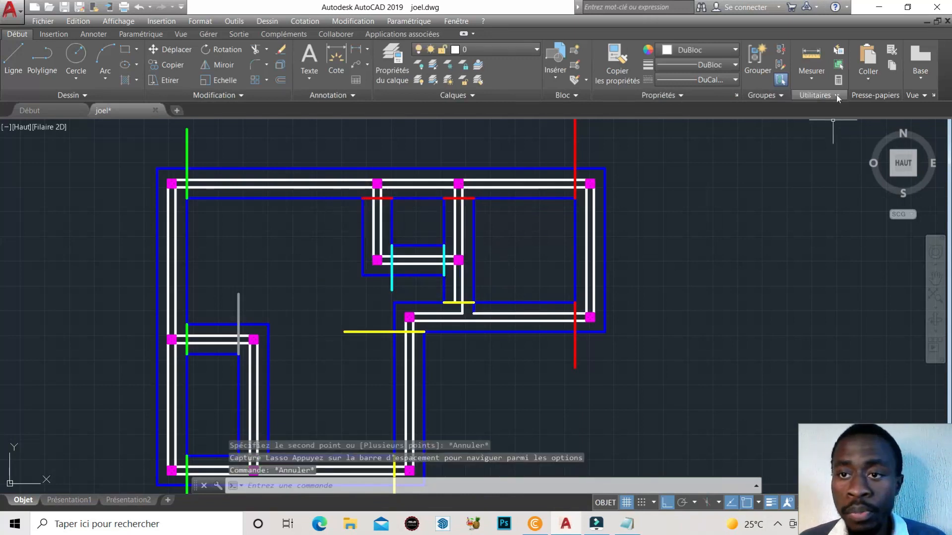
click(818, 80)
click(826, 102)
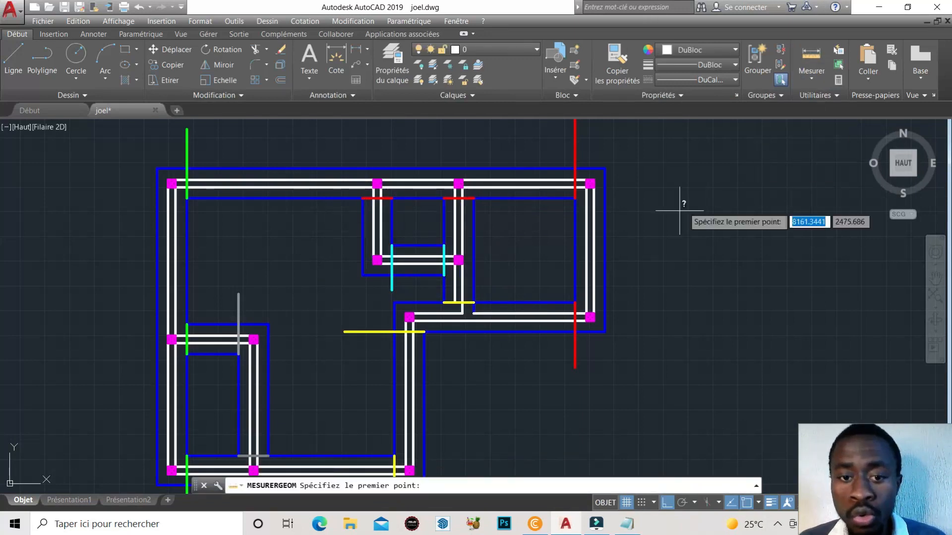
click(473, 302)
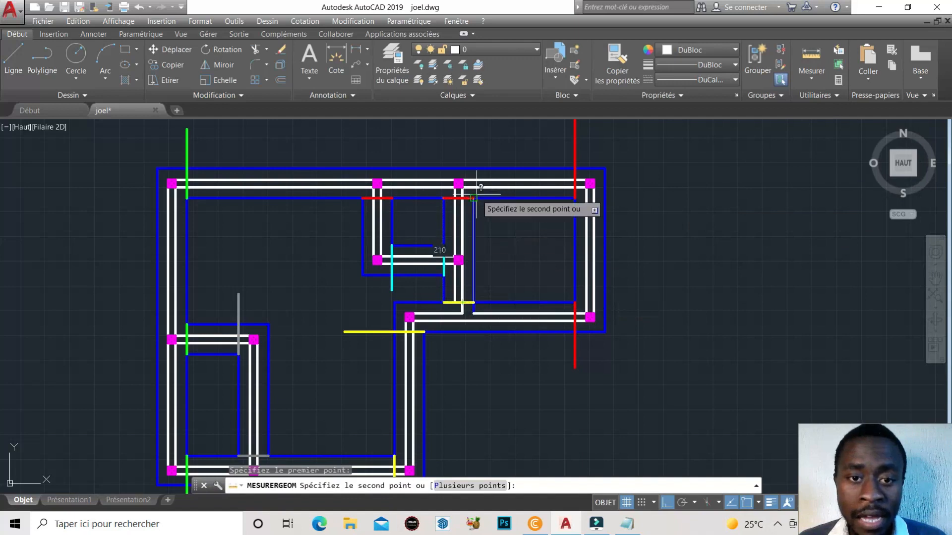
key(Escape)
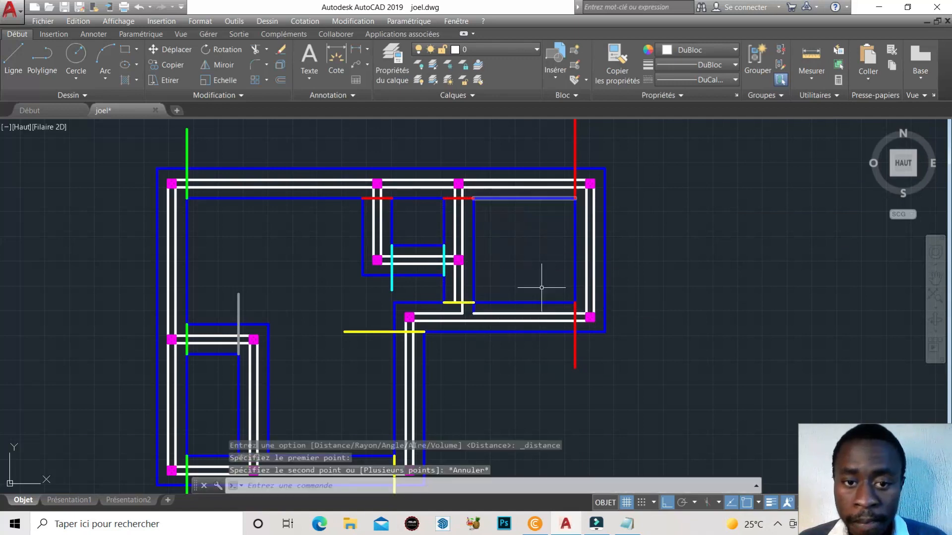
key(alt+Tab)
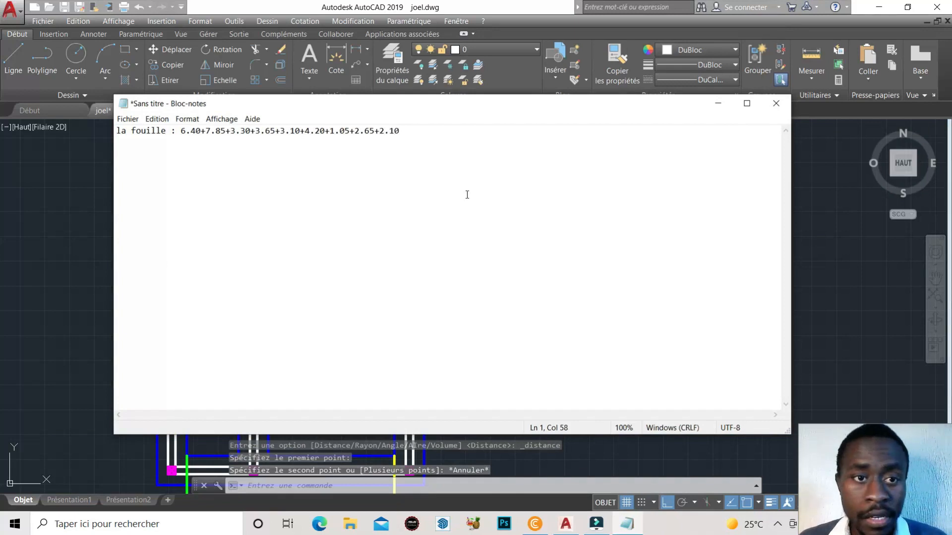
click(718, 103)
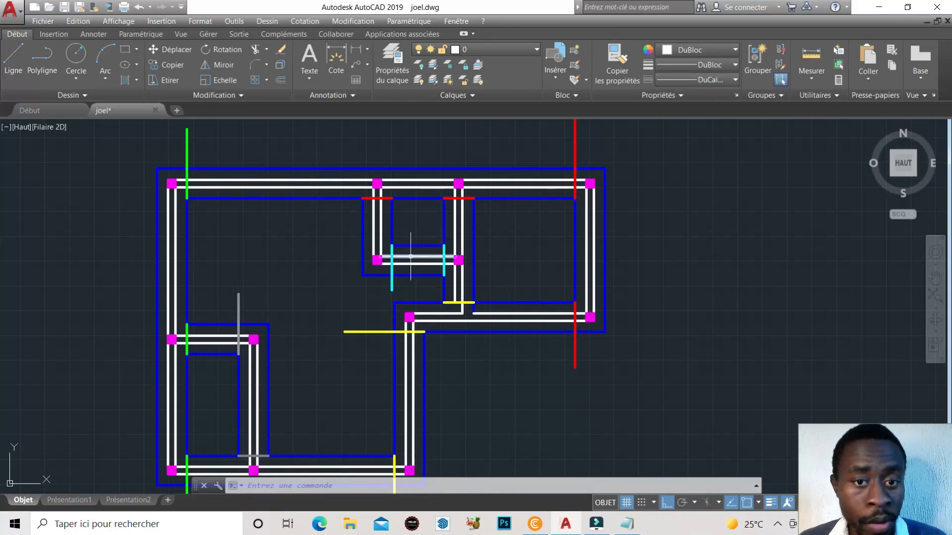
- Measure the small upper room's lower inner blue edge between the two cyan lines and append +1.05 to the Notepad sum
click(823, 82)
click(828, 100)
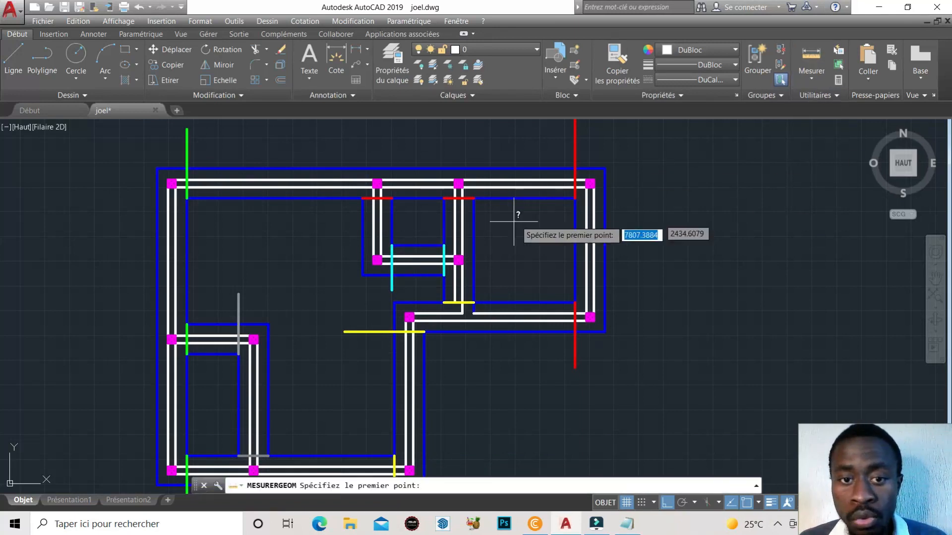
click(444, 246)
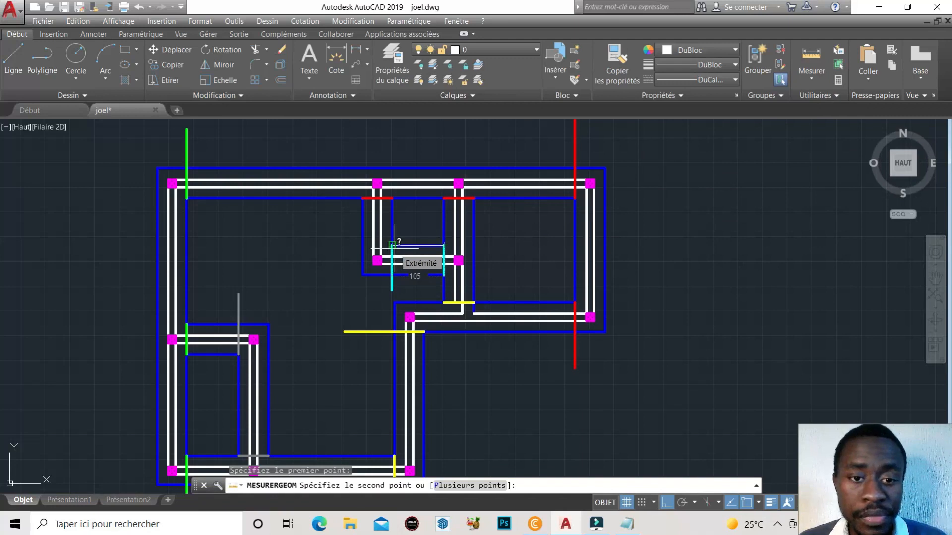
key(Escape)
click(627, 524)
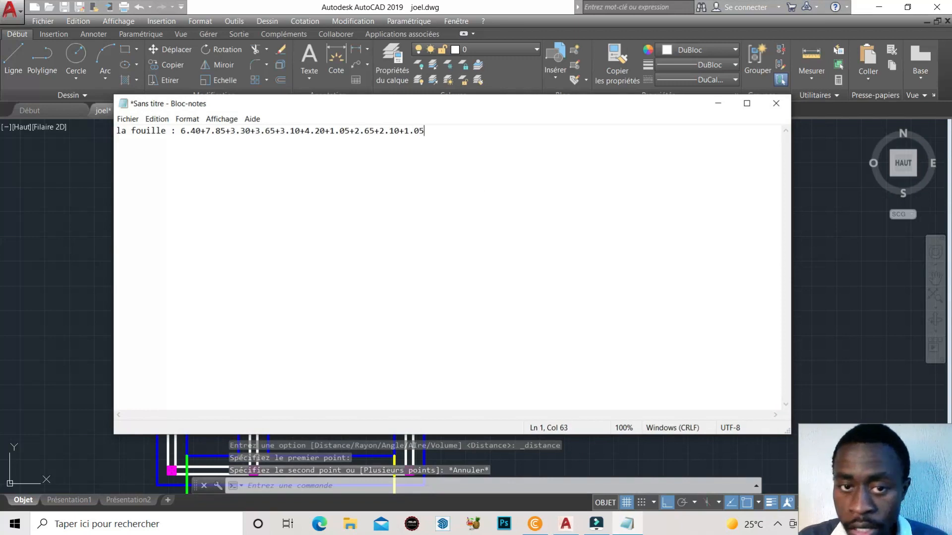
click(720, 103)
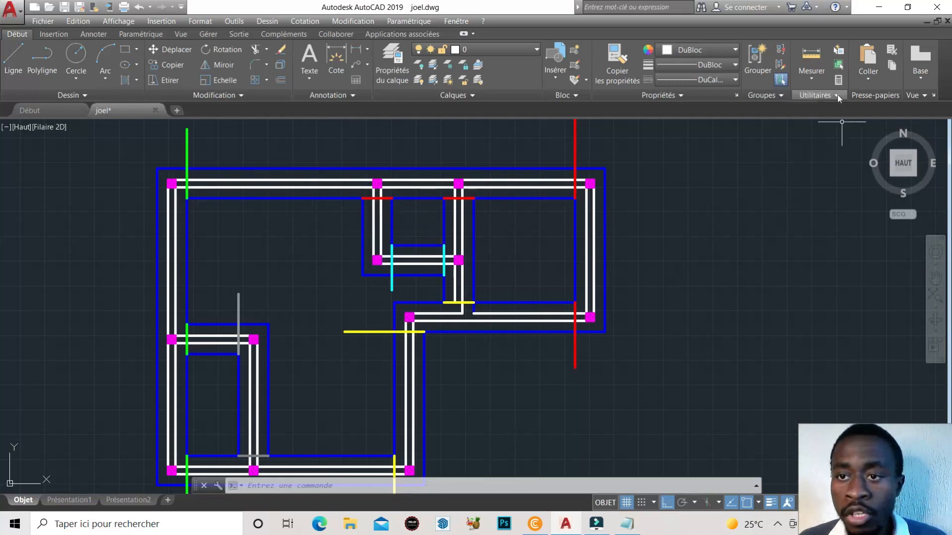
- Measure the small upper room's left outer blue edge from the red line to its lower corner and append +1.55 in Notepad
click(816, 81)
click(825, 102)
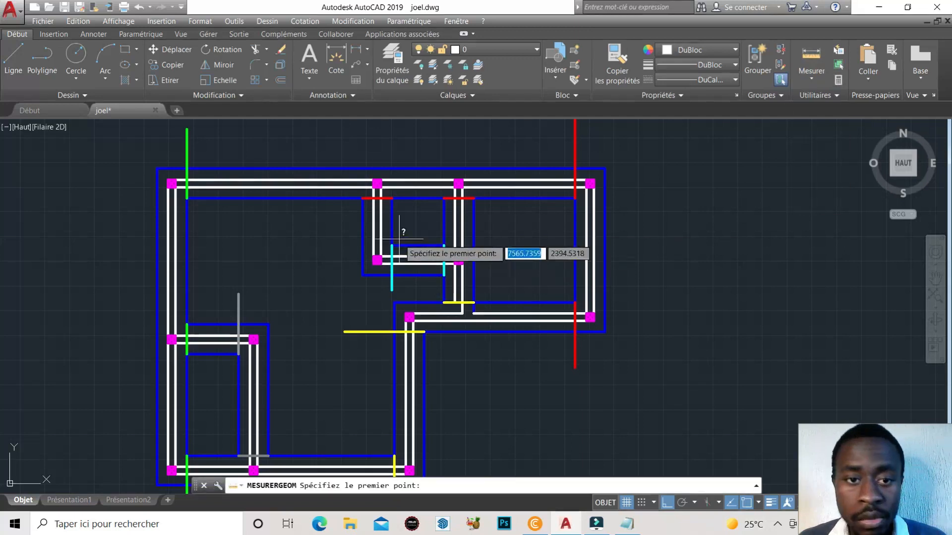
click(362, 198)
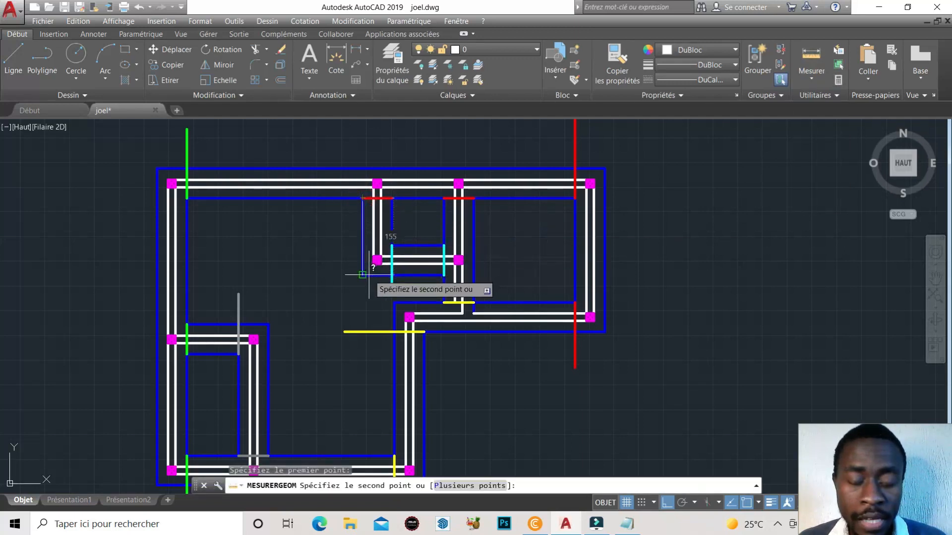
key(Escape)
key(alt+Tab)
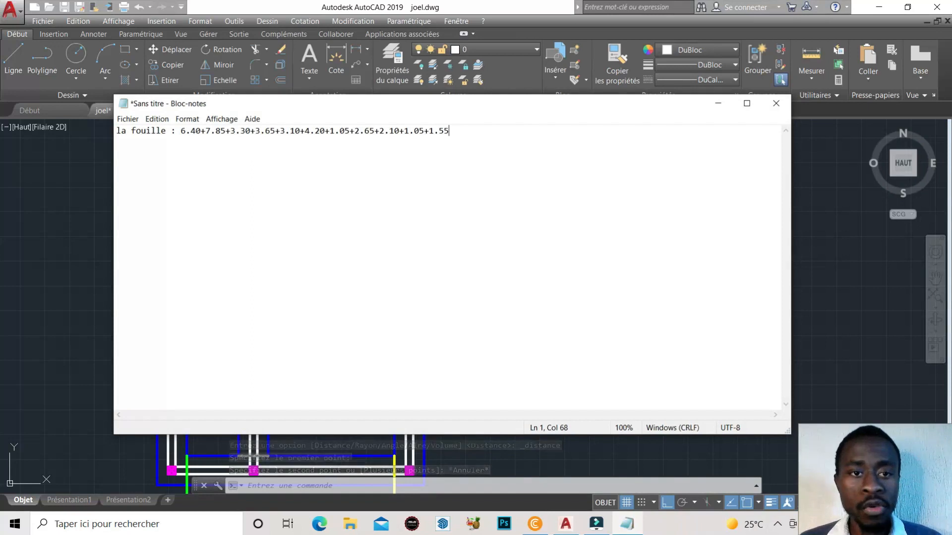
click(717, 104)
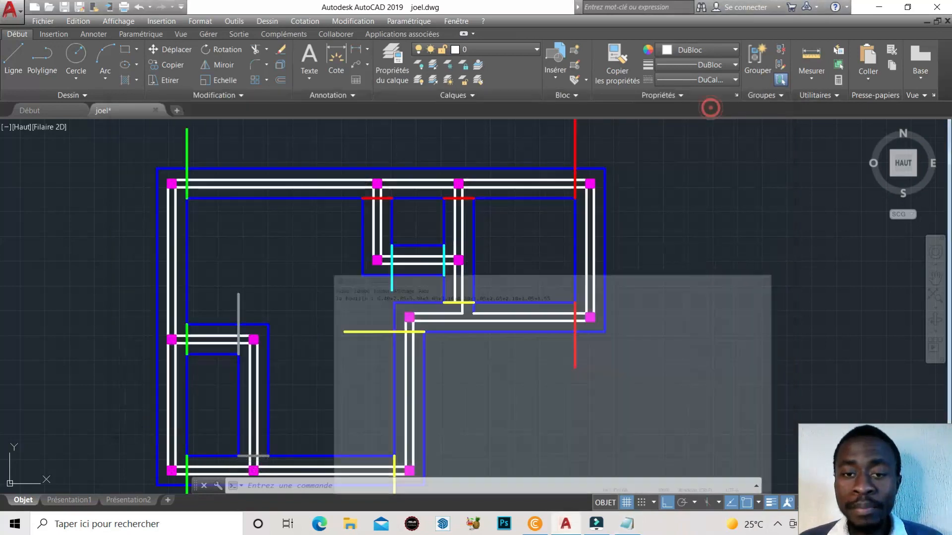
- Open the Windows Calculator beside the floor plan and bring the Notepad sum back up
scroll(437, 213, down, 4)
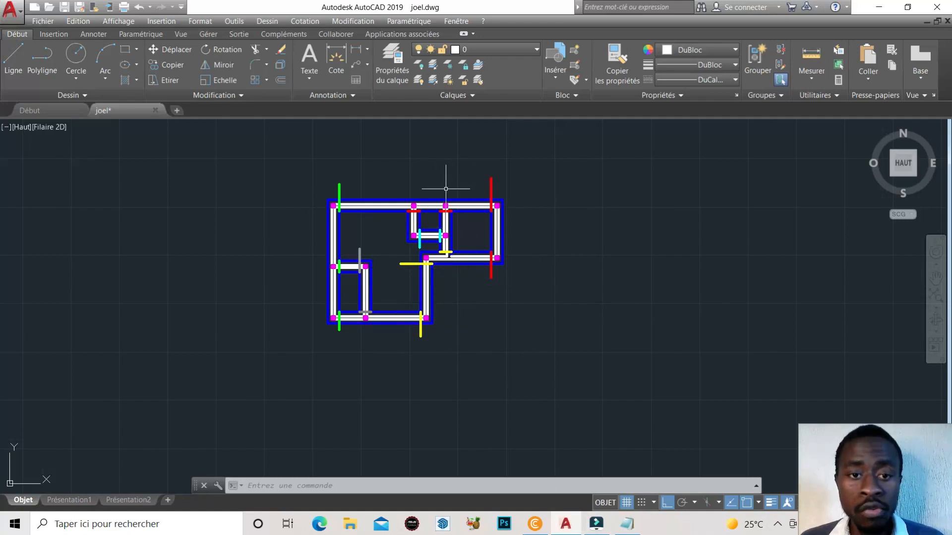
mouse_move(481, 256)
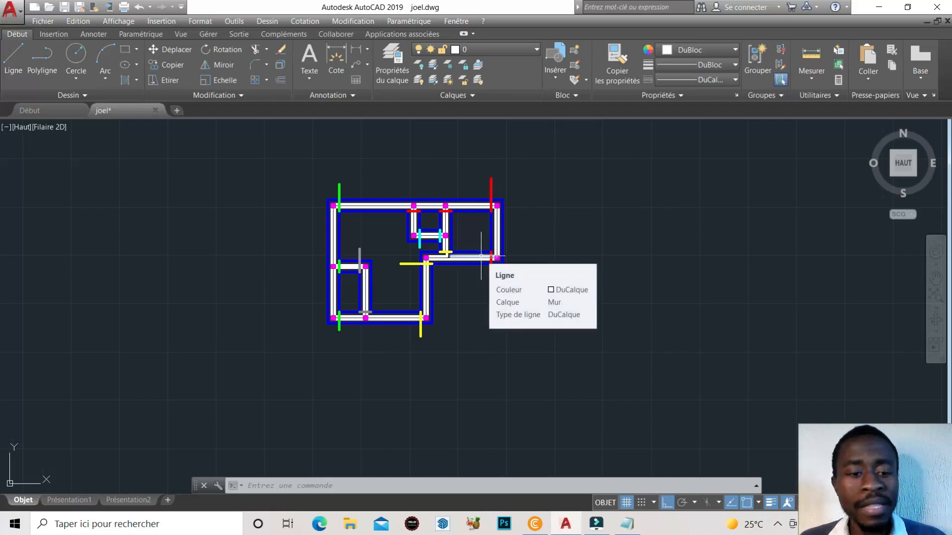
click(125, 527)
text(c)
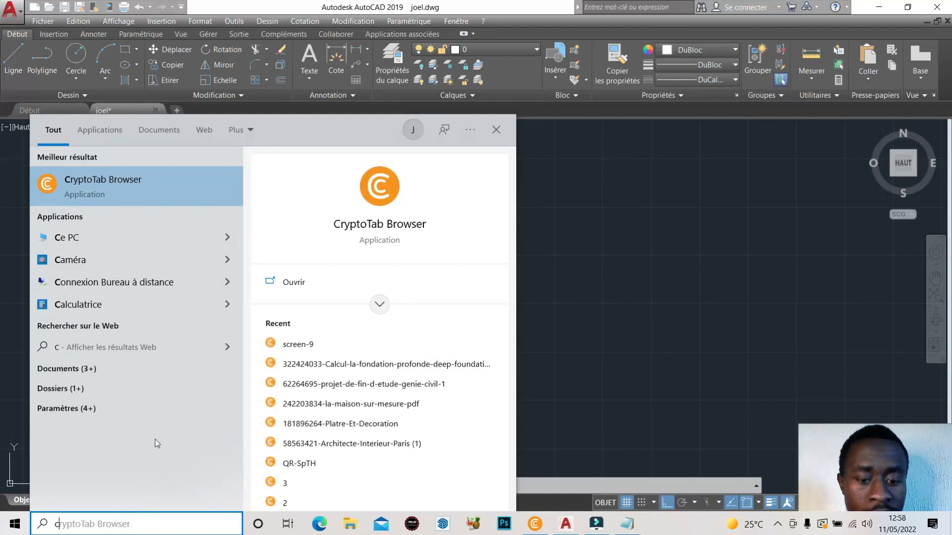
text(al)
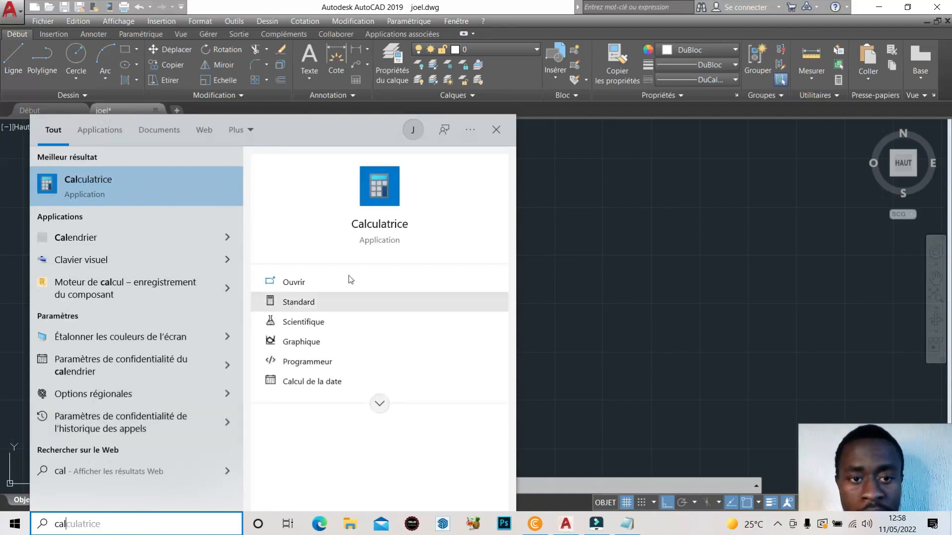
click(380, 226)
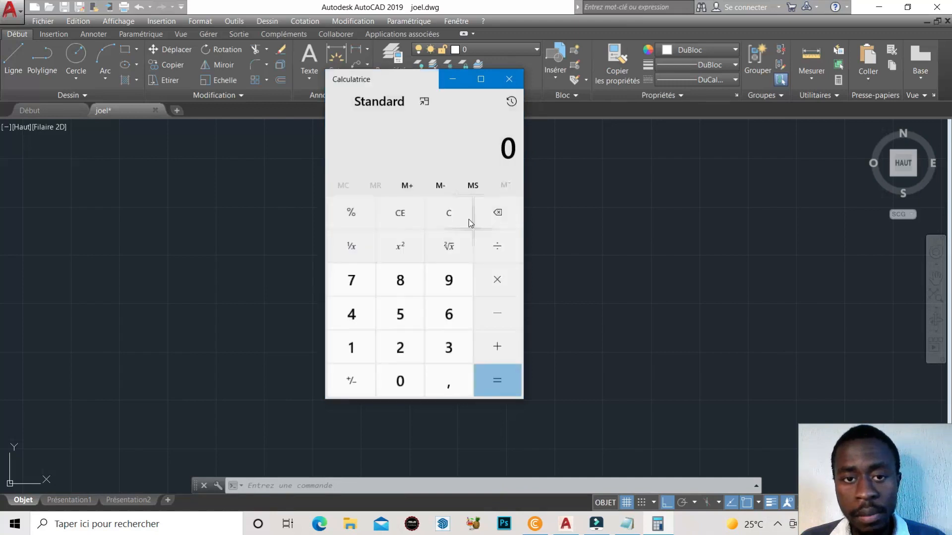
mouse_move(402, 79)
mouse_down()
mouse_move(172, 137)
mouse_move(177, 124)
mouse_up()
click(636, 528)
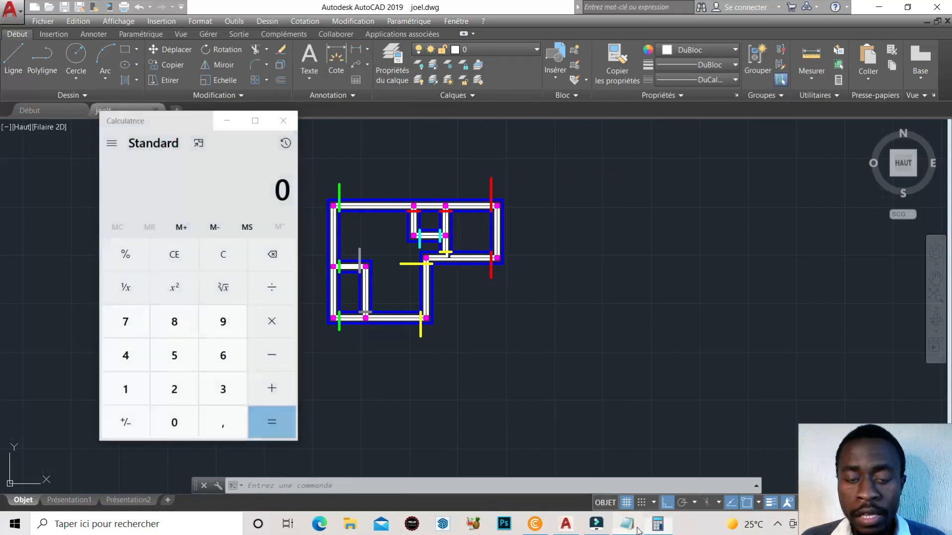
- Place the Notepad sum beside the Calculator and start the addition with 6,40 + 7,85
drag(486, 109, 742, 123)
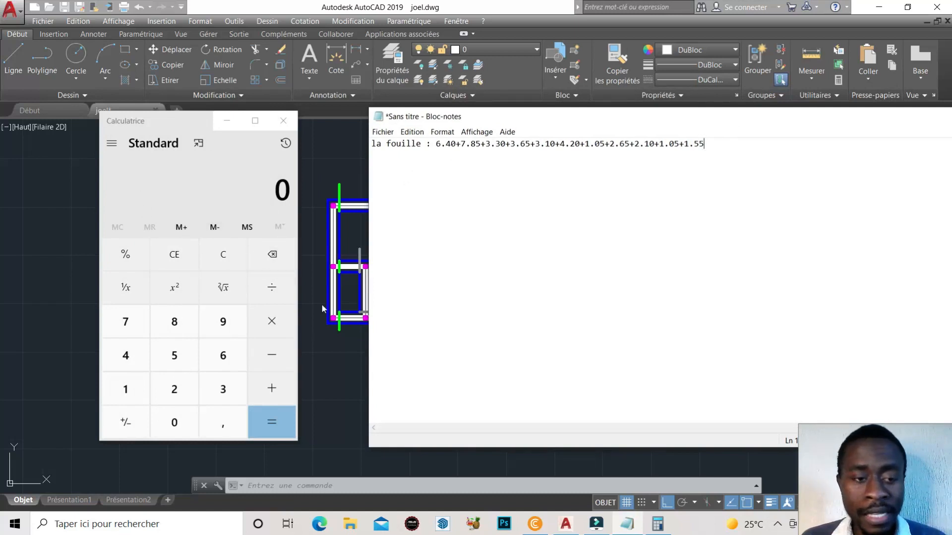
click(223, 355)
click(214, 419)
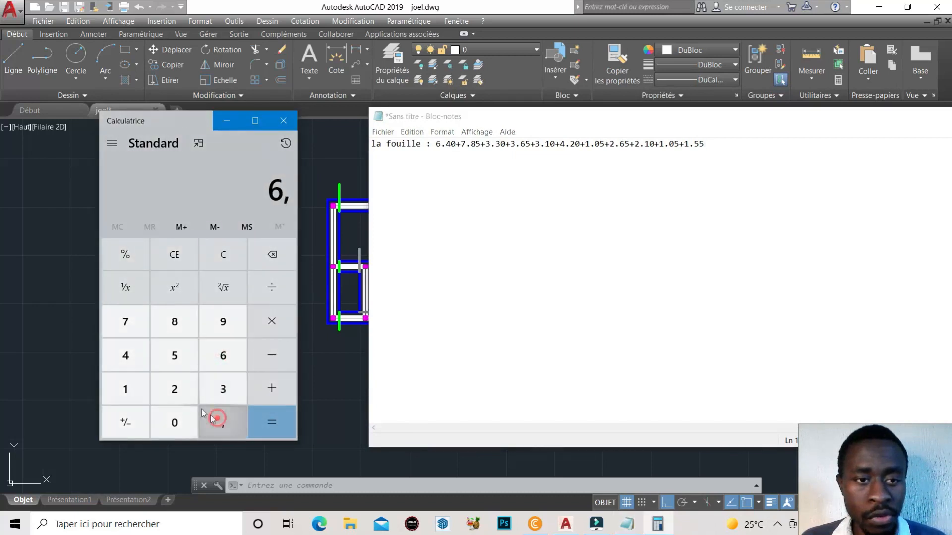
click(119, 361)
click(175, 418)
click(268, 387)
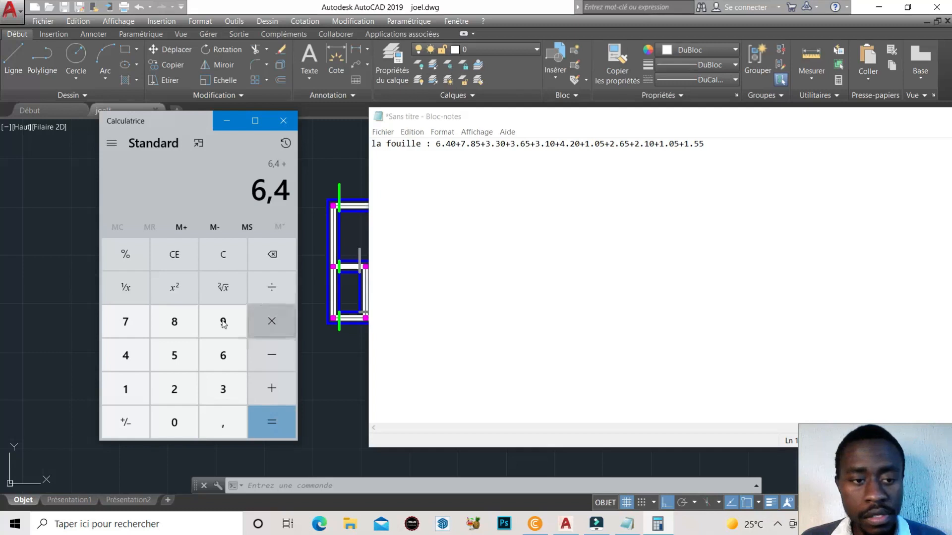
click(122, 323)
click(214, 426)
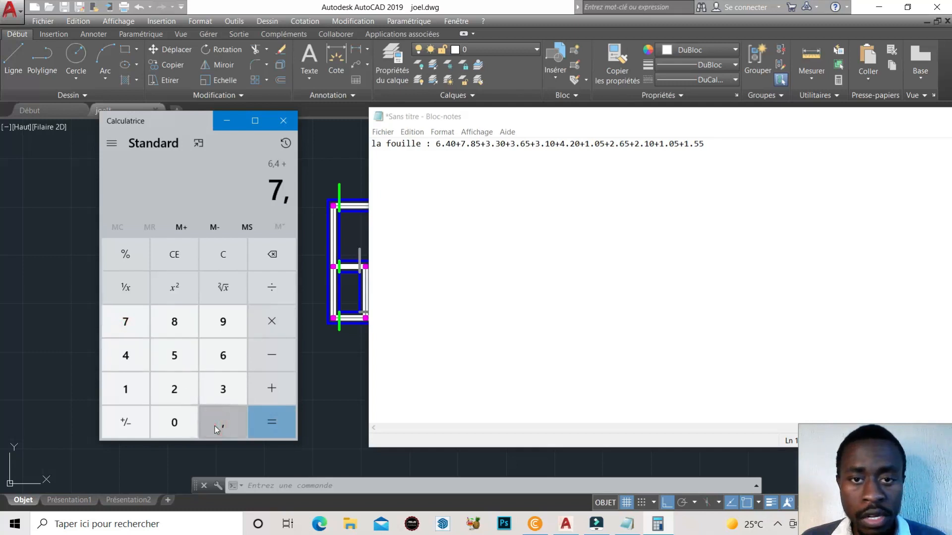
click(188, 329)
click(181, 355)
click(271, 391)
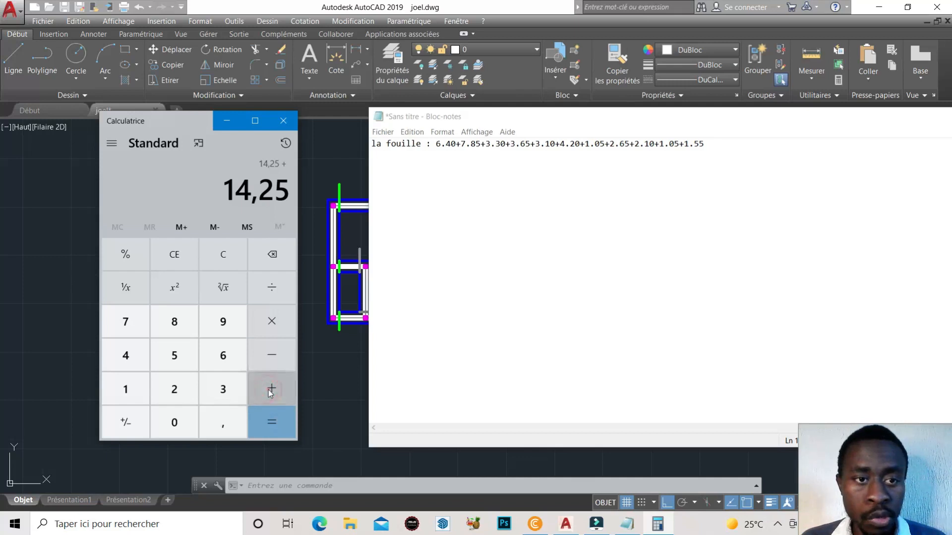
- Add the third and fourth lengths of the Notepad sum, 3,30 and 3,65, to the Calculator's running total
click(222, 389)
click(218, 420)
click(222, 389)
click(174, 422)
click(276, 388)
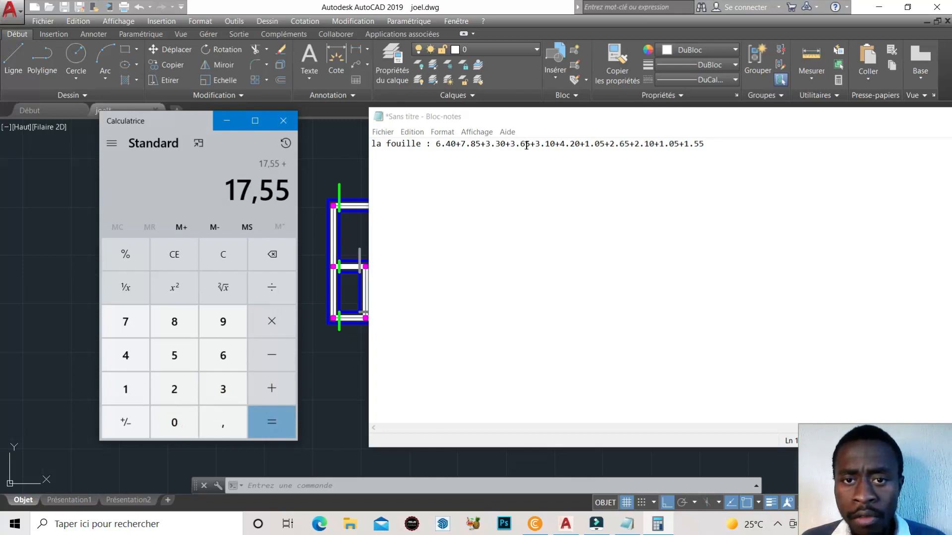
click(223, 389)
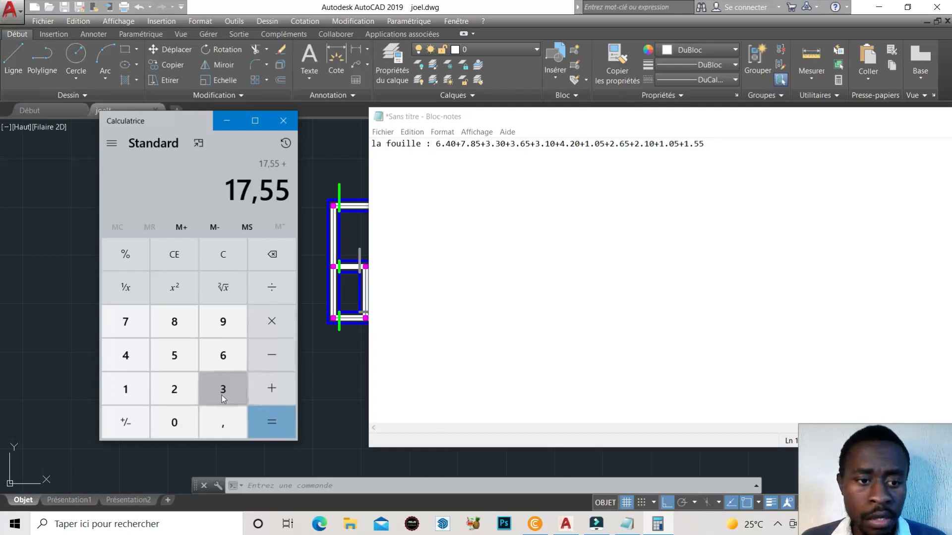
click(223, 422)
click(223, 355)
click(178, 356)
click(275, 389)
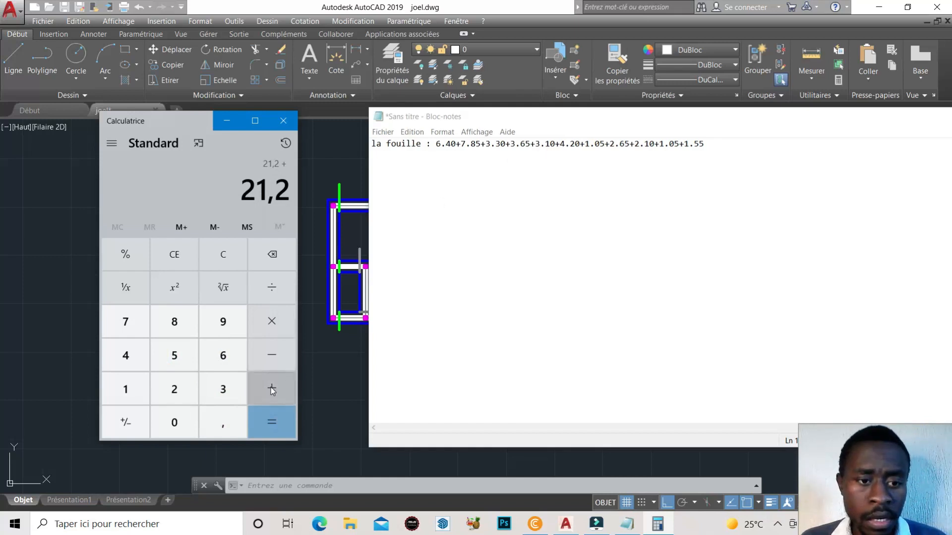
- Add the fifth and sixth lengths, 3,10 and 4,20, to the Calculator's running total
text(3,10)
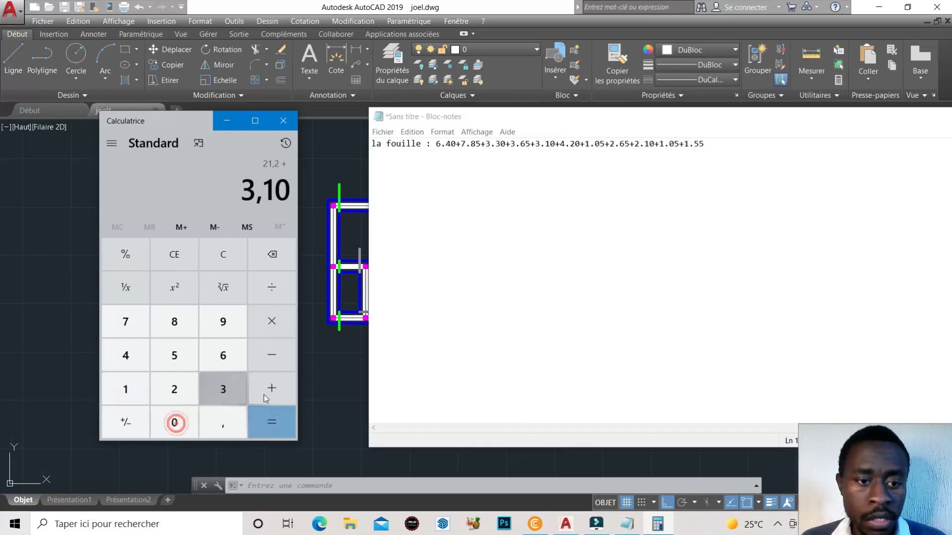
click(269, 391)
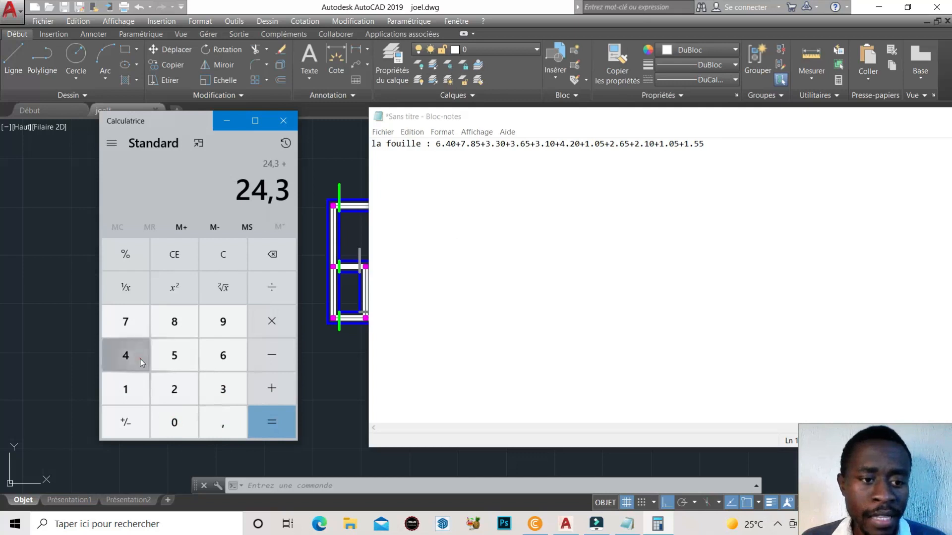
click(139, 358)
click(223, 417)
click(179, 391)
click(179, 422)
click(271, 386)
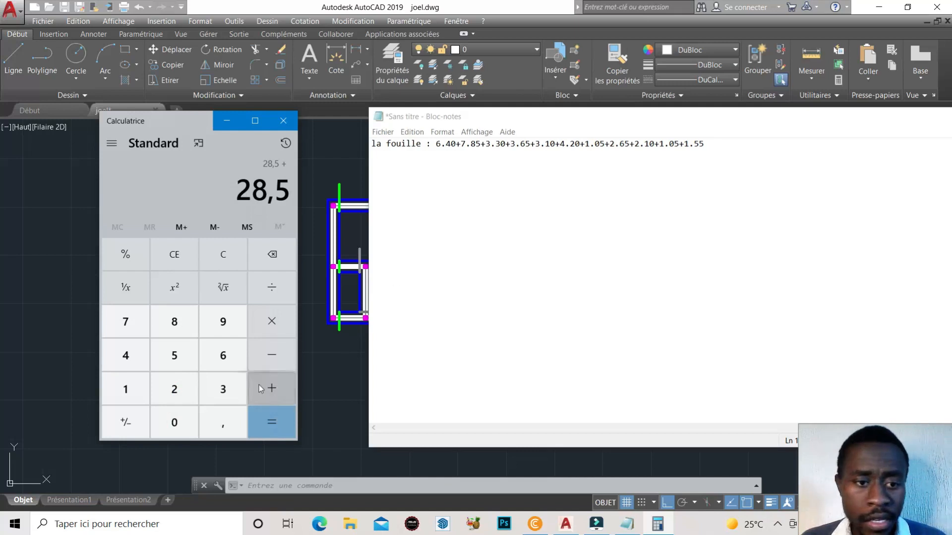
- Add the seventh and eighth lengths, 1,05 and 2,65, to the Calculator's running total
click(140, 389)
click(213, 427)
click(181, 424)
click(185, 354)
click(286, 393)
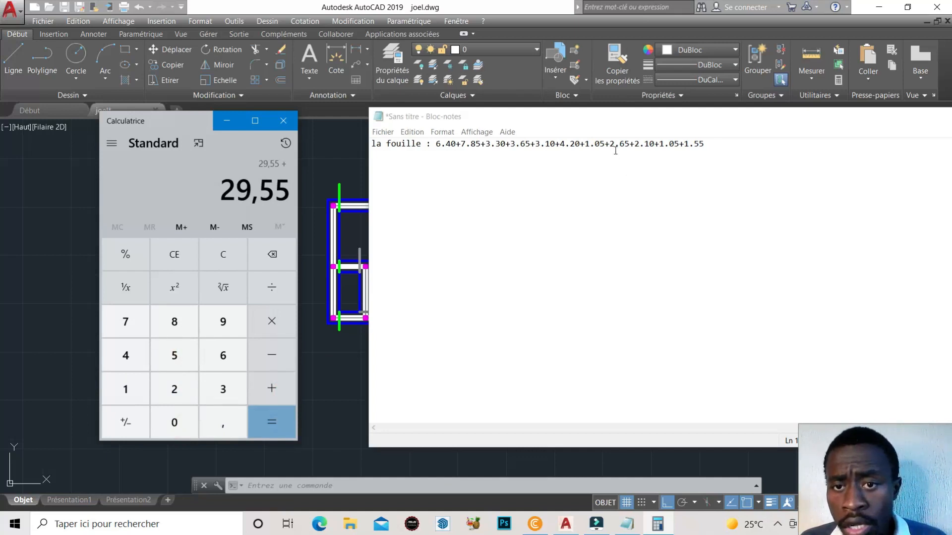
click(172, 388)
click(217, 416)
click(223, 356)
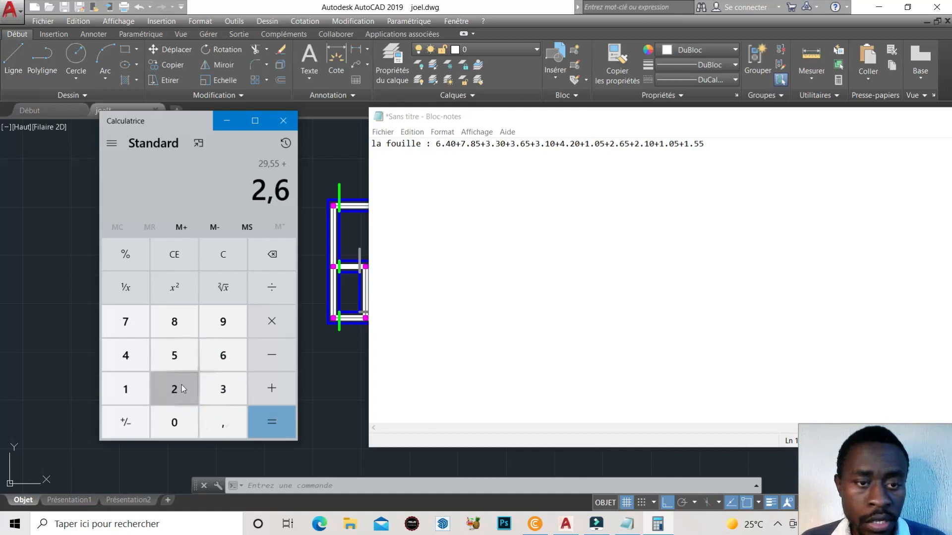
click(175, 355)
click(275, 389)
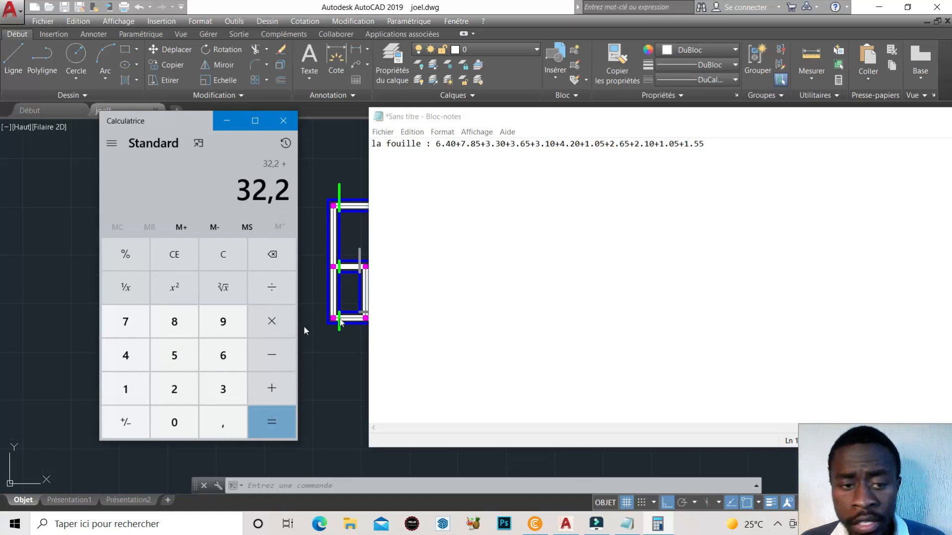
- Add the ninth and tenth lengths, 2,10 and 1,05, to the Calculator's running total
click(178, 390)
click(221, 422)
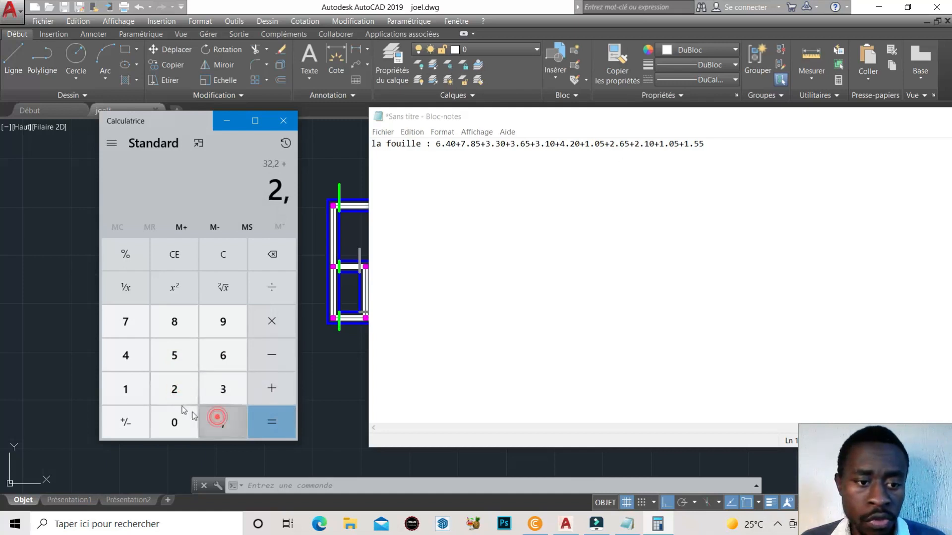
click(130, 389)
click(175, 423)
click(268, 388)
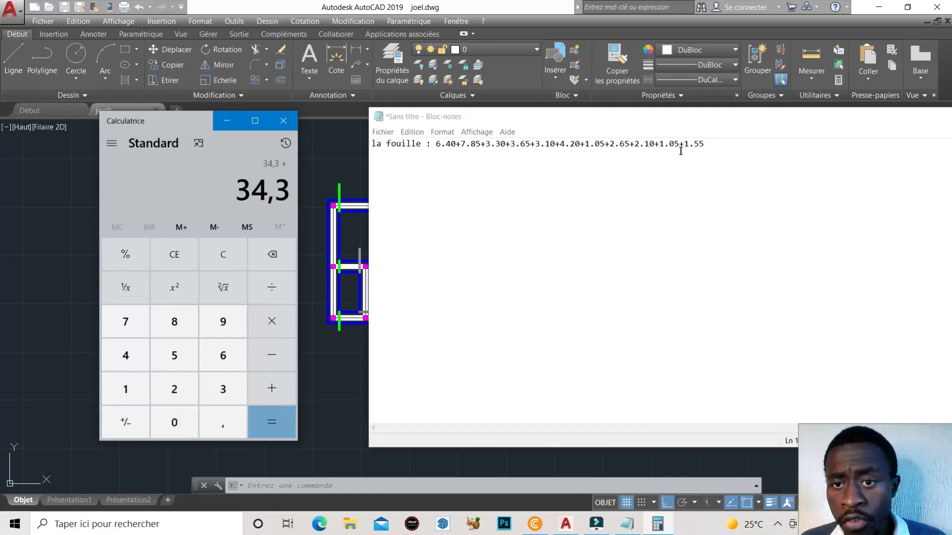
click(117, 392)
click(229, 428)
click(175, 421)
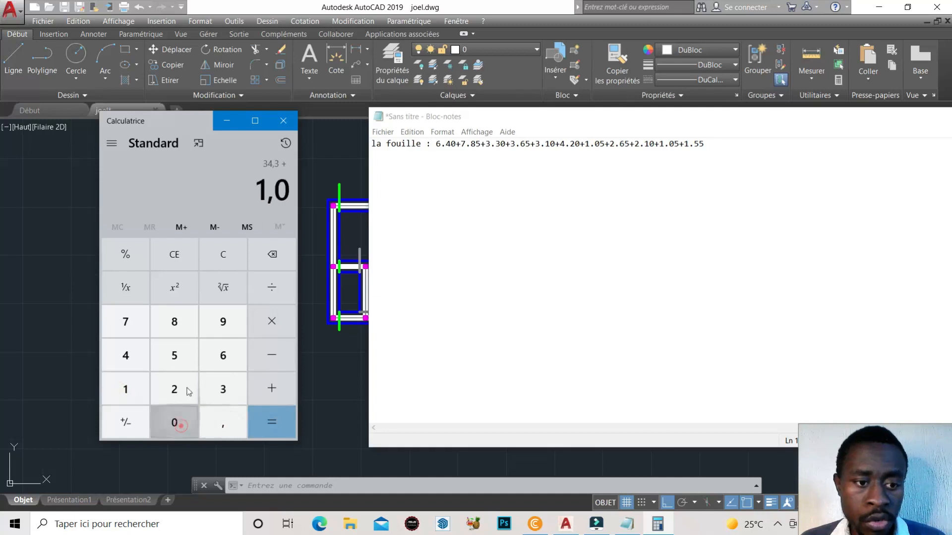
click(184, 361)
click(270, 391)
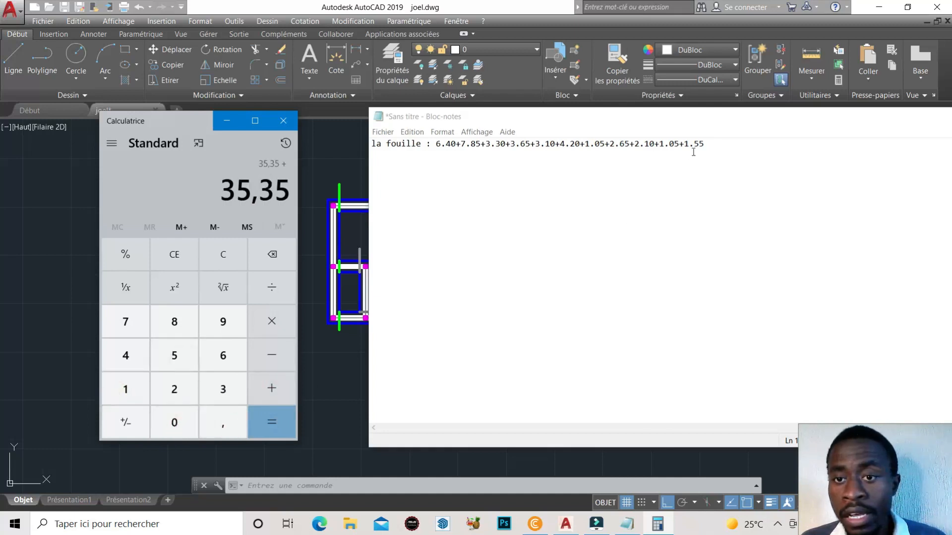
- Add the last length, 1,55, in the Calculator and compute the total
click(128, 396)
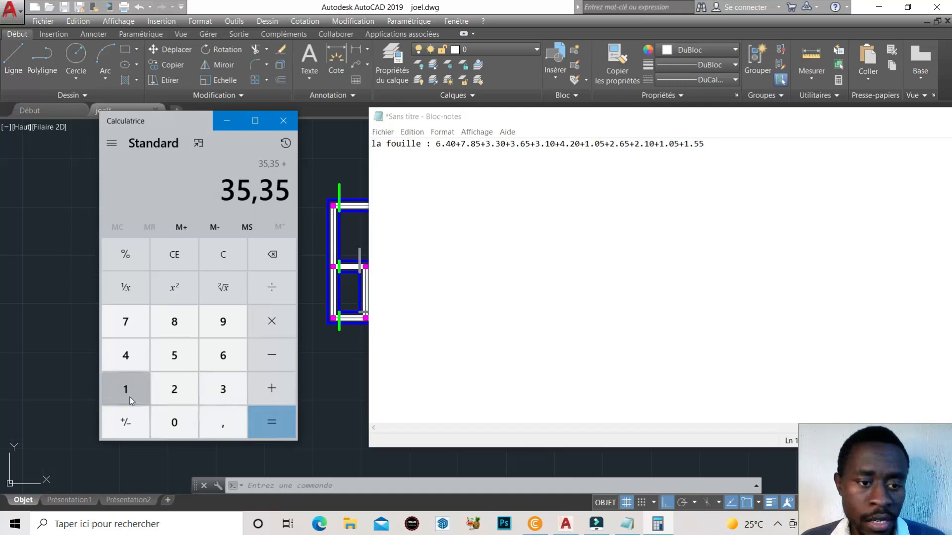
click(223, 421)
double_click(183, 362)
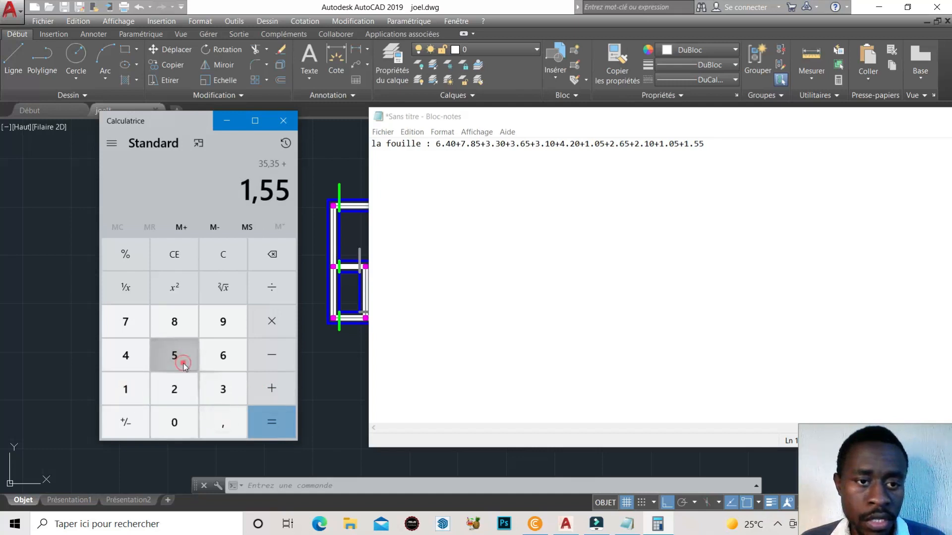
click(264, 422)
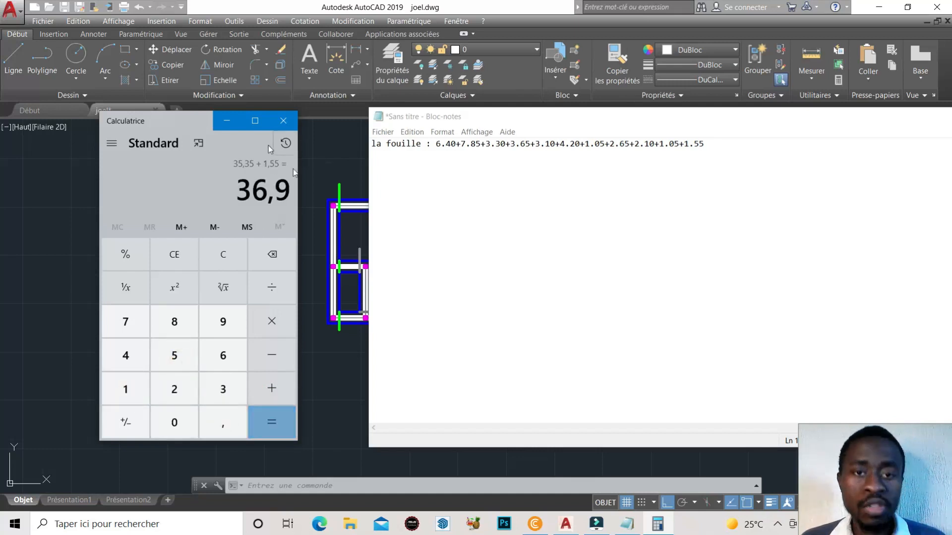
- Minimize Notepad and look over the floor plan beside the Calculator
drag(661, 124, 838, 168)
click(873, 156)
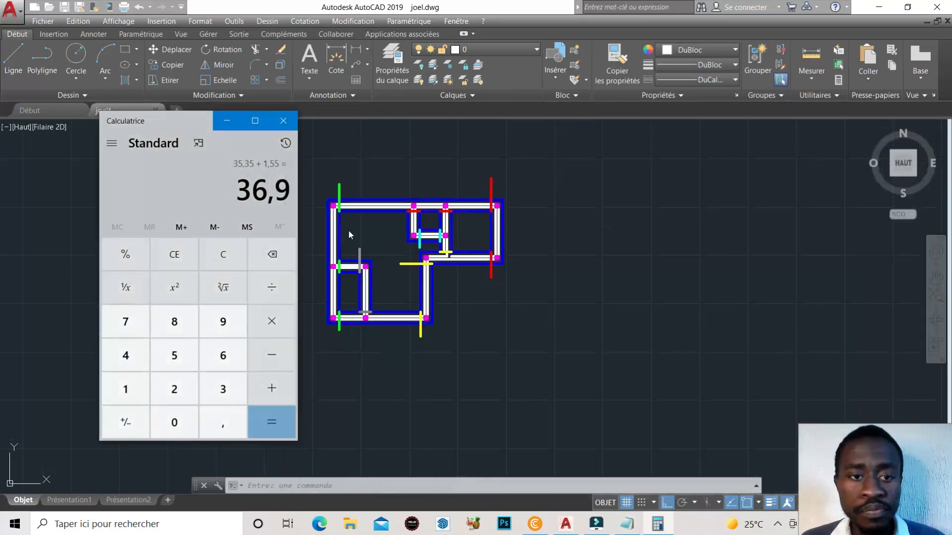
scroll(349, 235, up, 4)
scroll(570, 173, down, 5)
scroll(580, 185, up, 3)
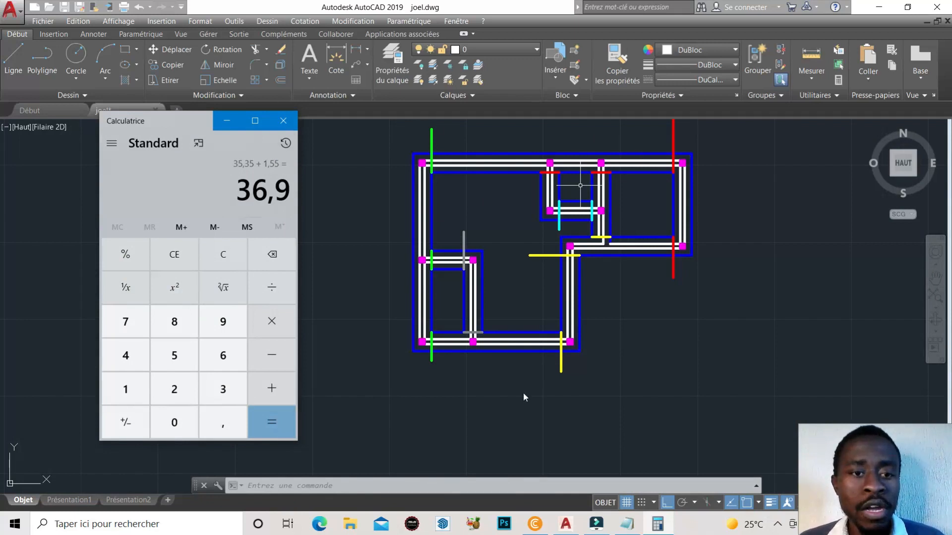
- Record the total in Notepad as "LDf:36.90 m", leaving a blank line below the "la fouille" sum
click(624, 527)
click(619, 191)
key(Return)
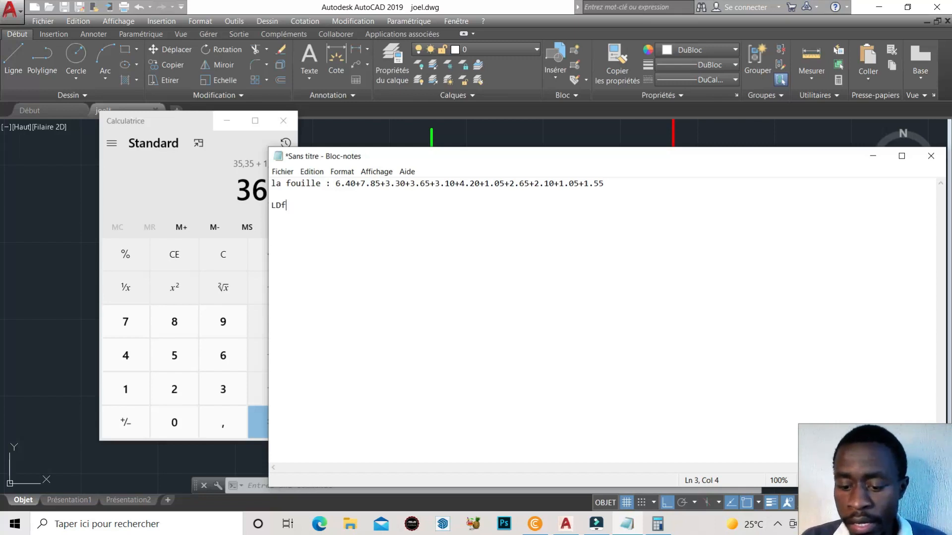
text(§)
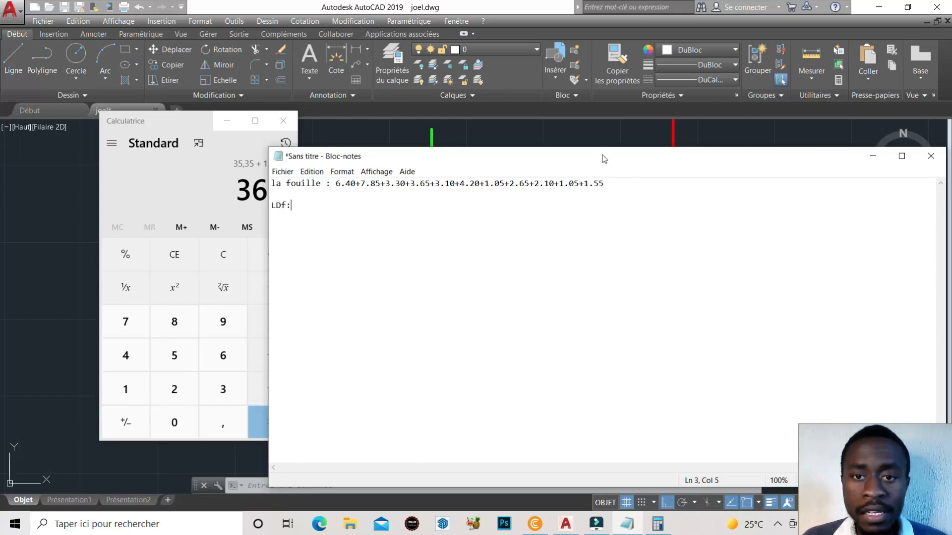
drag(602, 156, 677, 144)
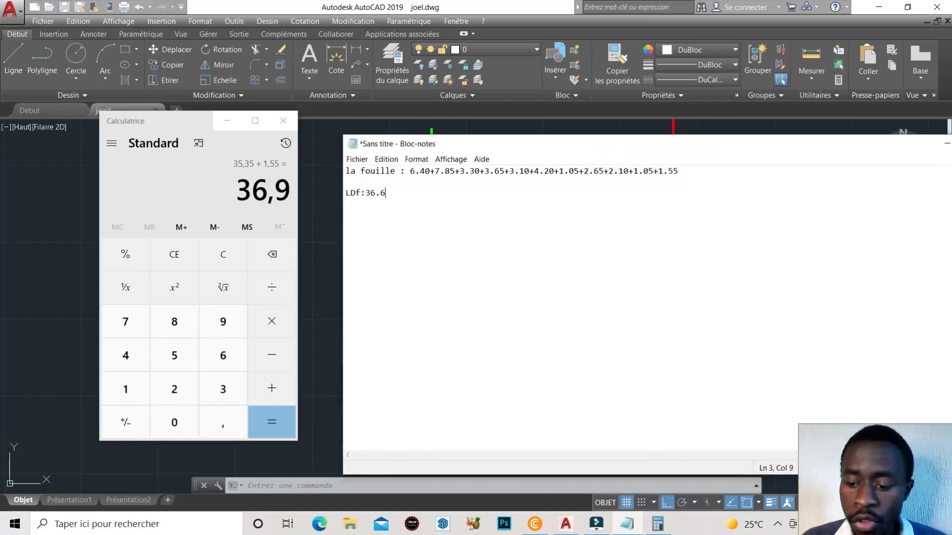
text(90)
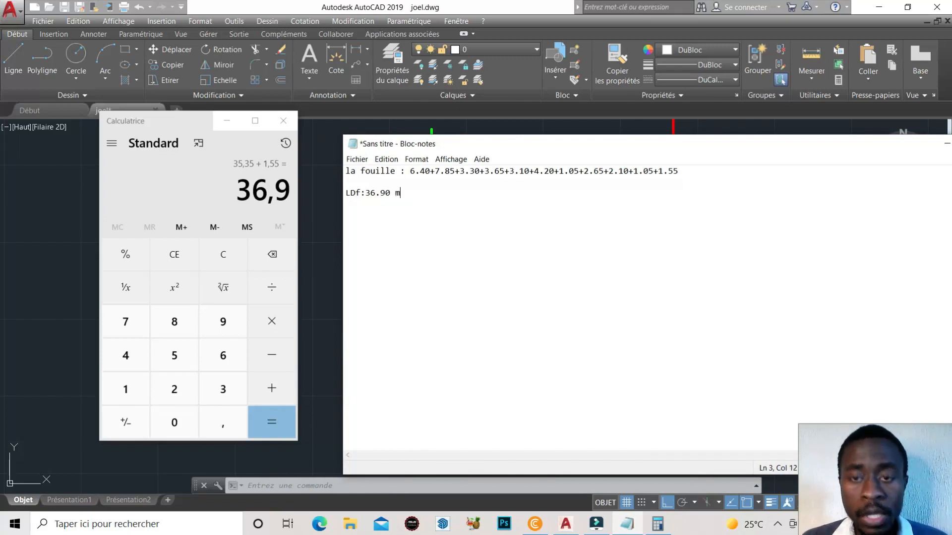
- Minimize Notepad and the Calculator, and examine the blue trench outlines and wall corners on the full plan
drag(801, 149, 715, 149)
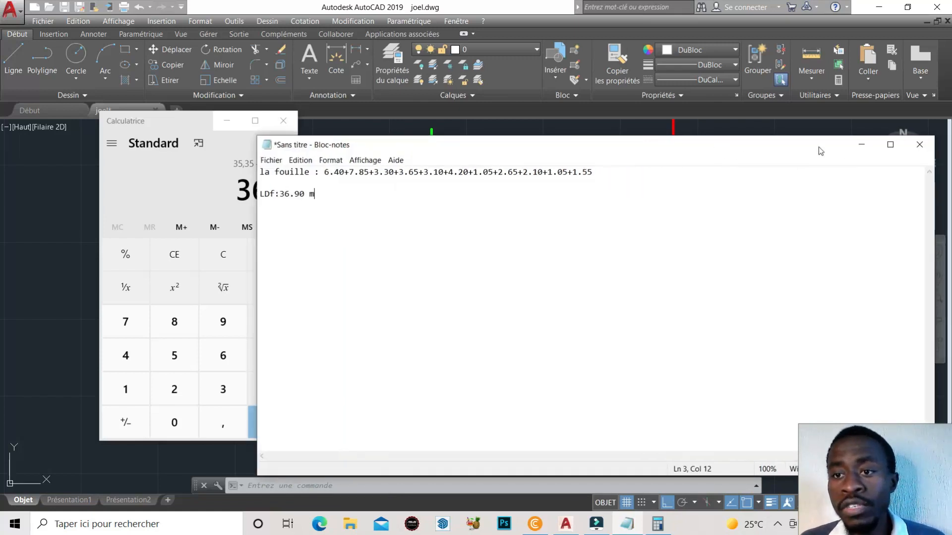
click(861, 144)
click(223, 126)
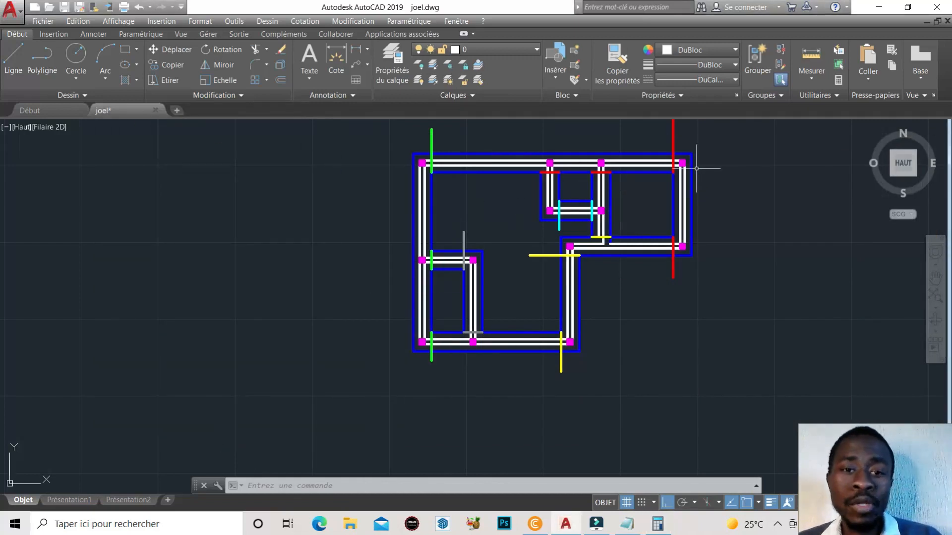
scroll(392, 204, down, 2)
scroll(512, 168, up, 2)
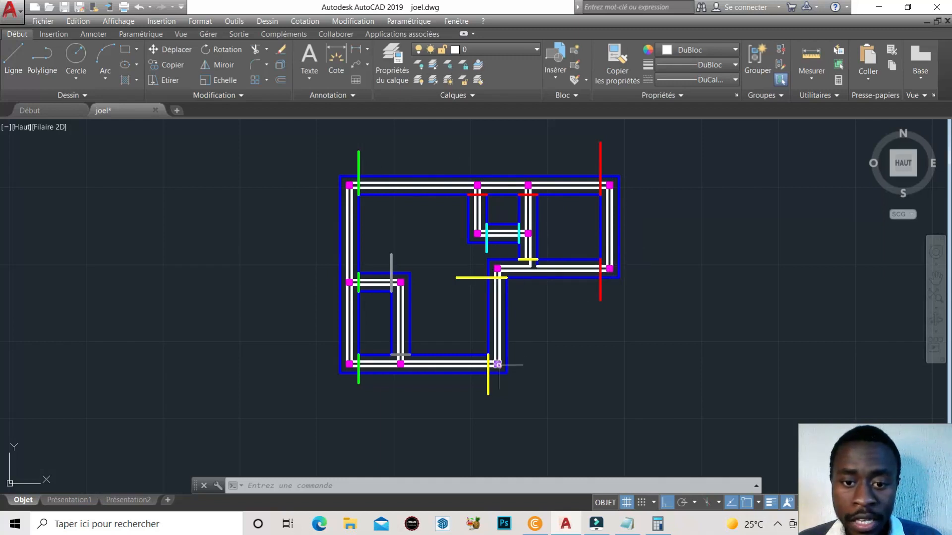
mouse_move(497, 364)
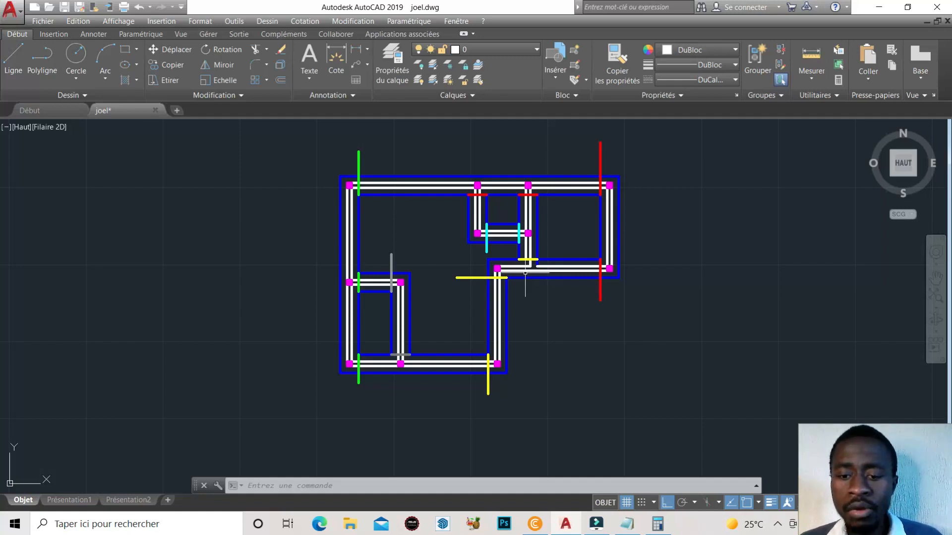
- Bring the Notepad notes back up and place their window over the floor plan
click(627, 524)
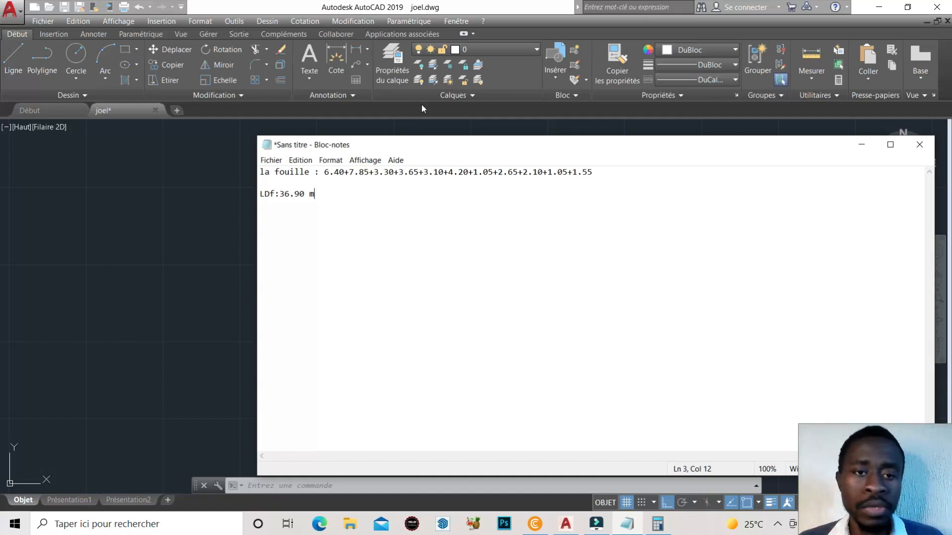
mouse_move(438, 142)
mouse_down()
mouse_move(295, 65)
mouse_move(273, 281)
mouse_move(328, 272)
mouse_up()
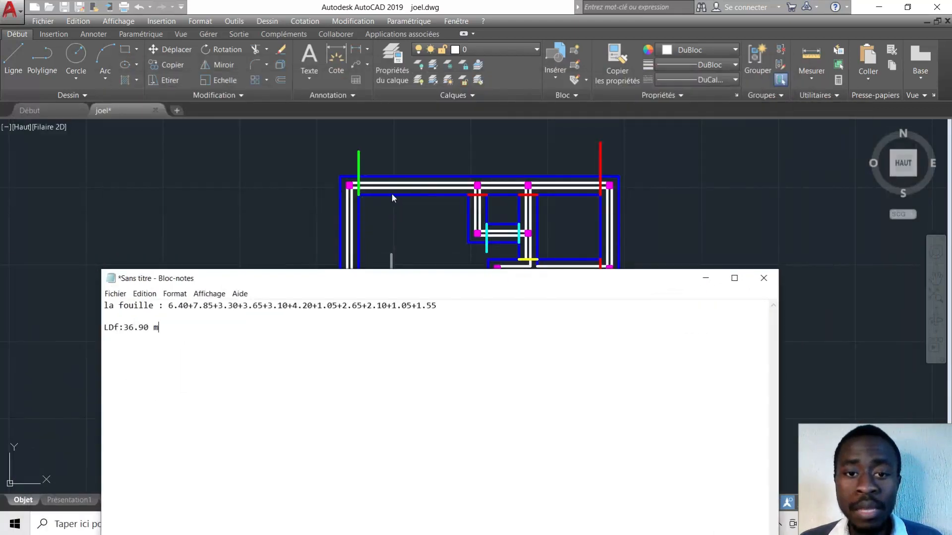
mouse_move(401, 278)
mouse_down()
mouse_move(379, 231)
mouse_move(379, 169)
mouse_up()
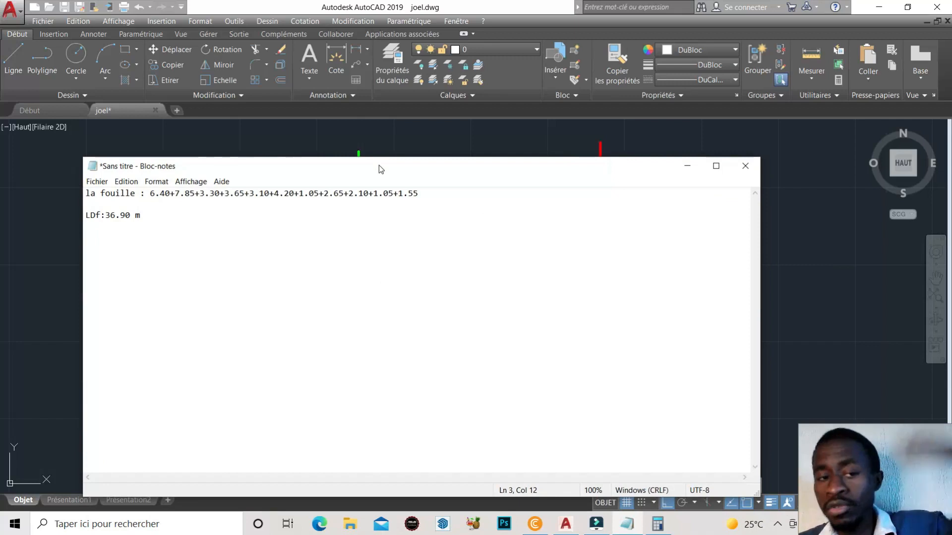